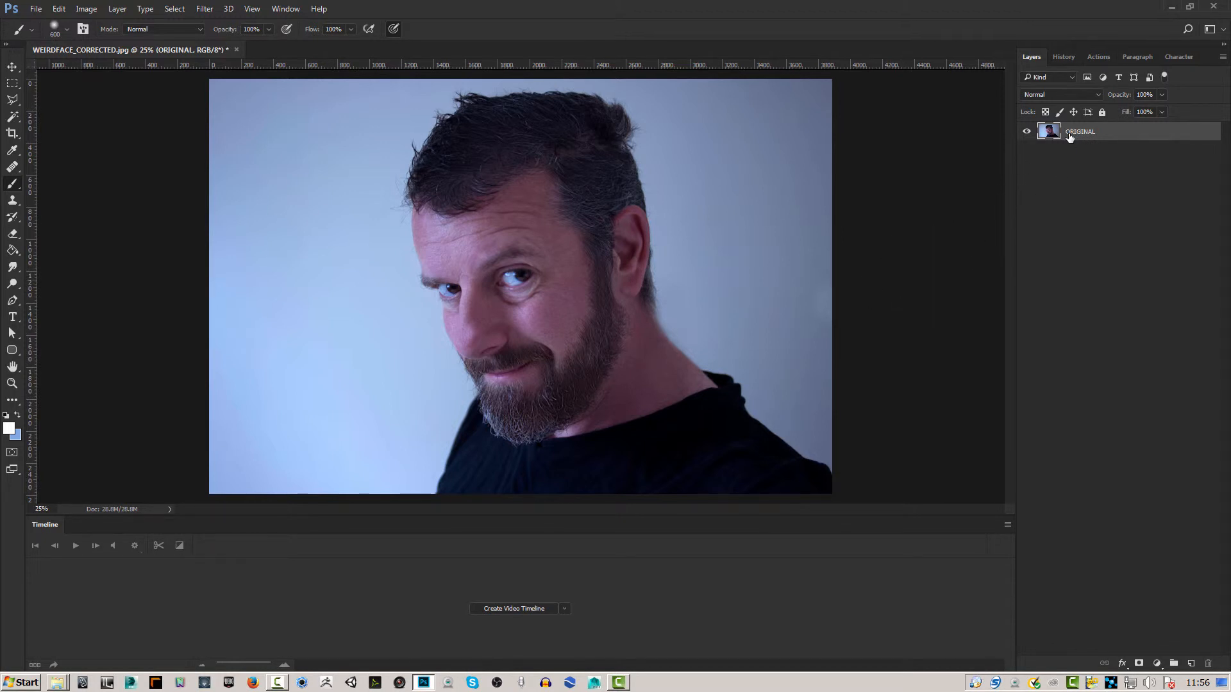
- Duplicate the ORIGINAL layer and rename the copy "thresh"
left_click(1221, 59)
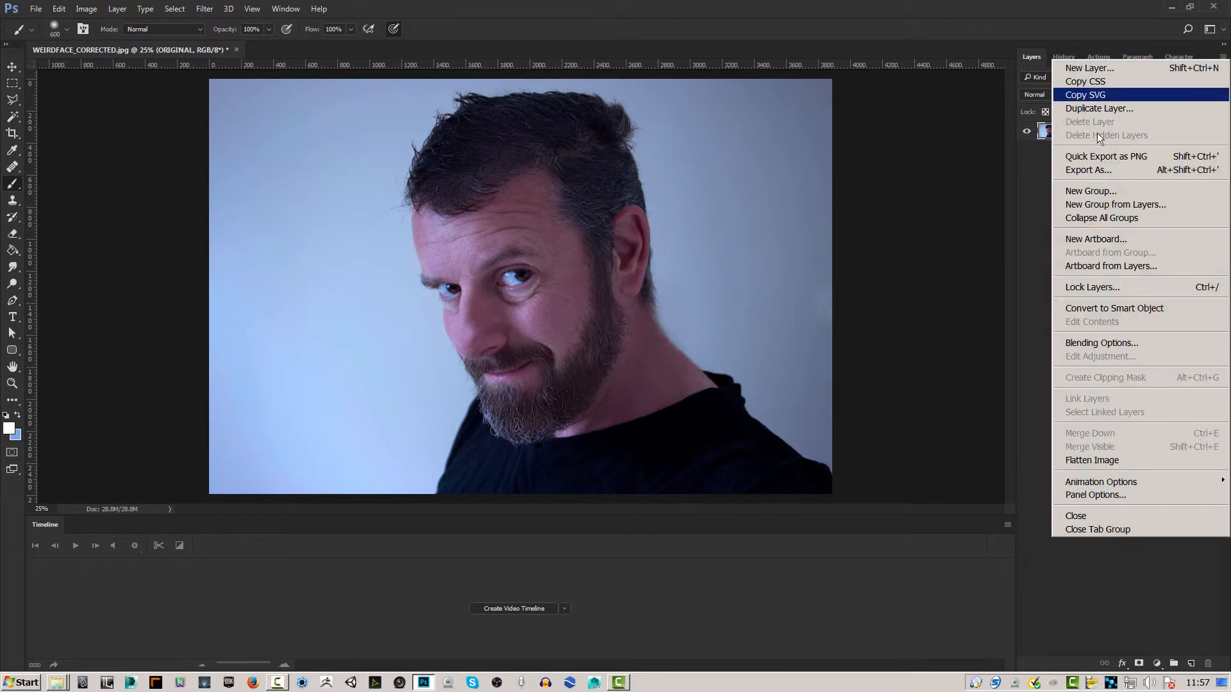
left_click(1095, 111)
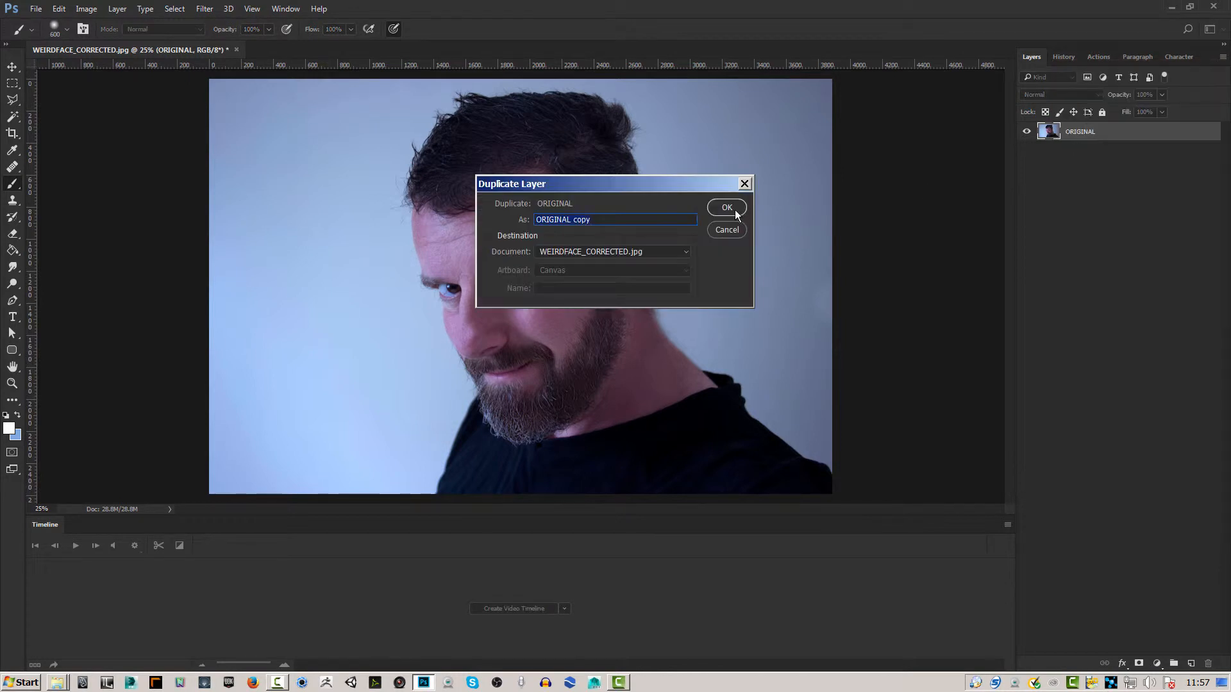
left_click(731, 208)
double_click(1079, 133)
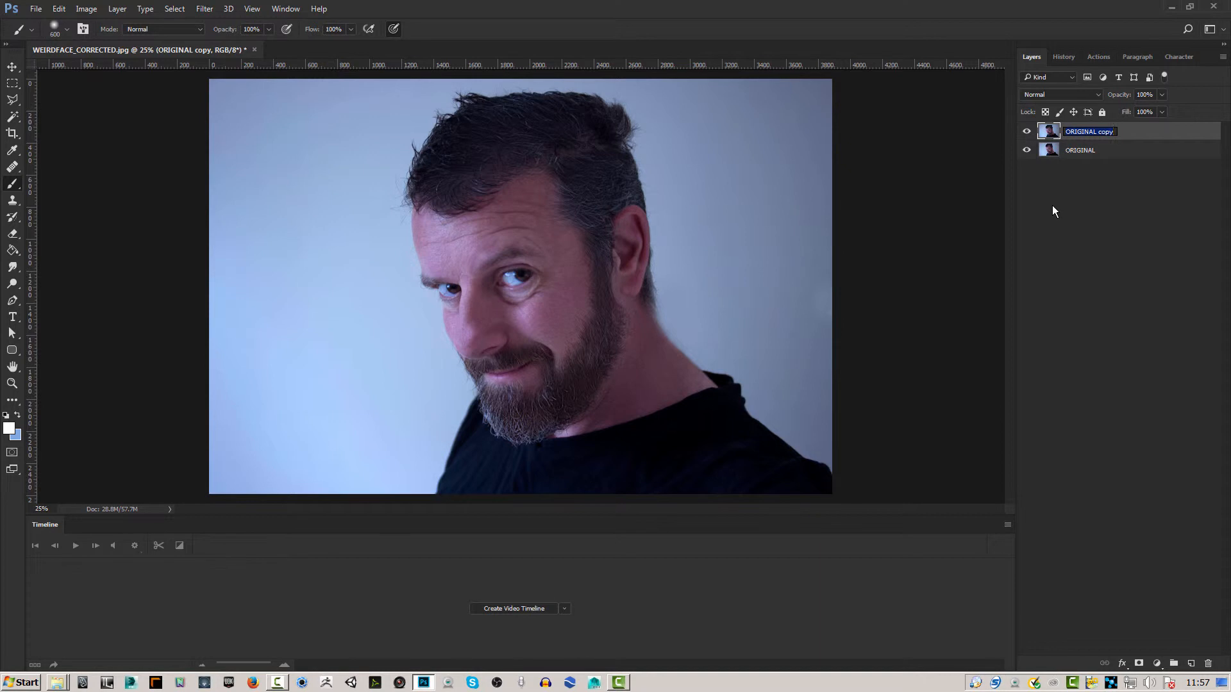
type("thresh")
key("Return")
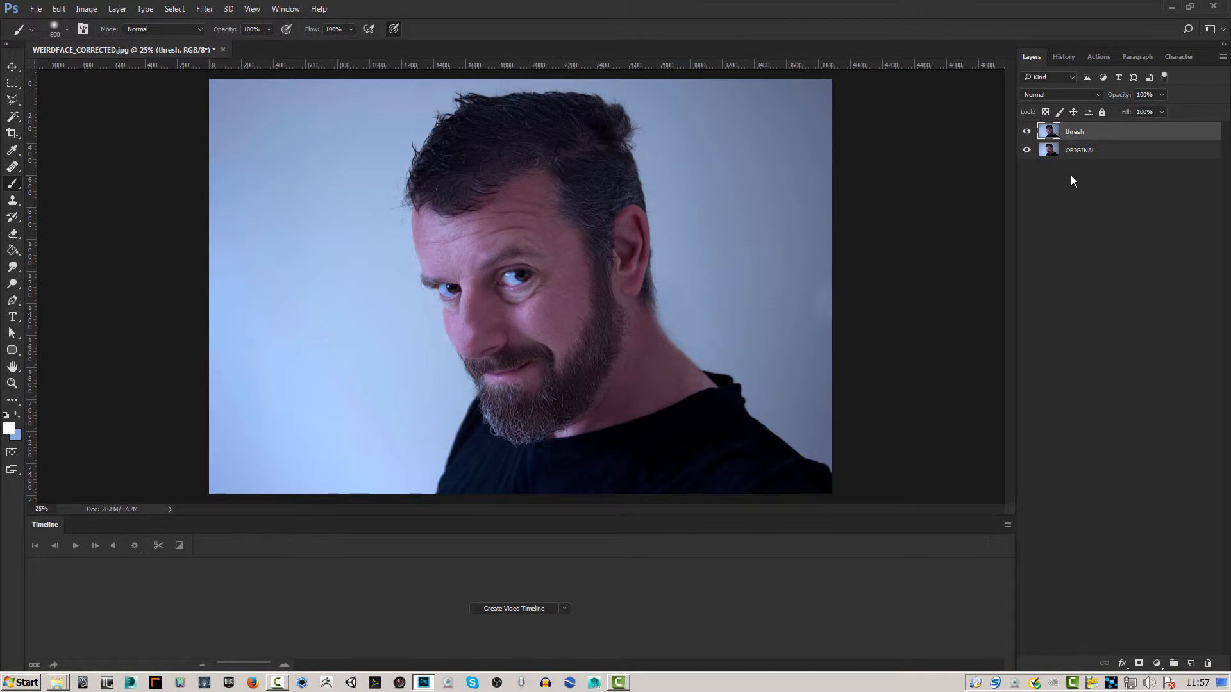
- Make three duplicates of the thresh layer
key("ctrl+j")
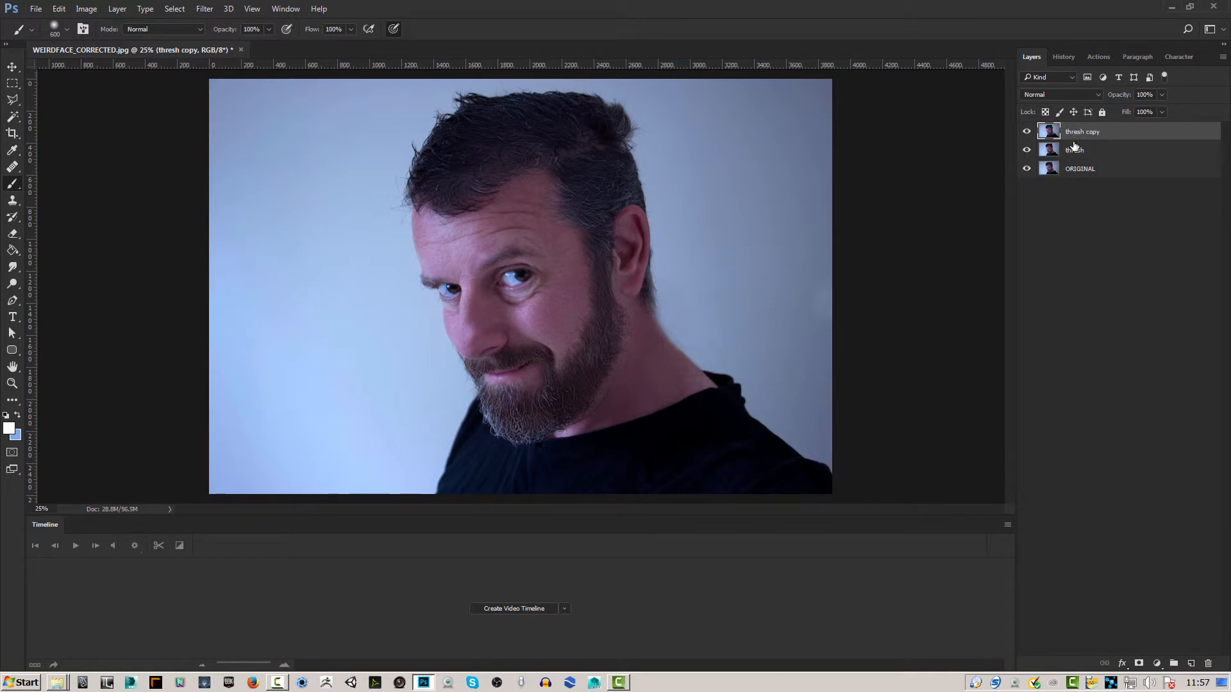
key("ctrl+j")
key("ctrl+j")
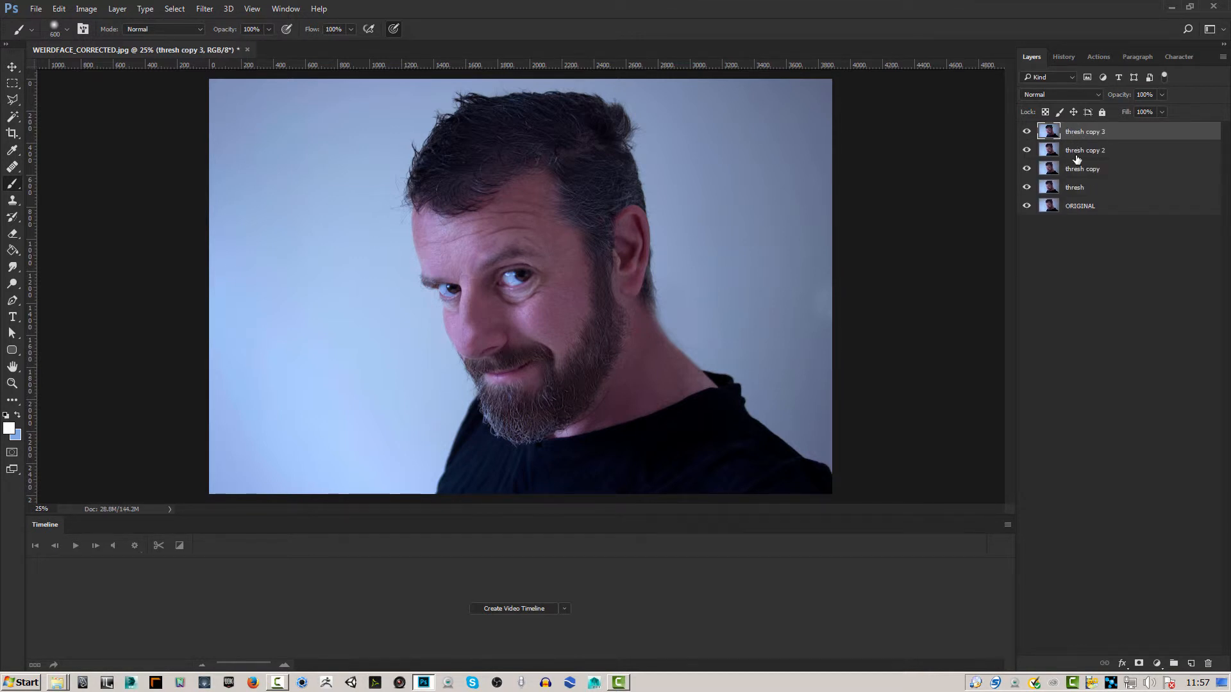
- Rename the three thresh copies, from the lowest to the highest, as "thresh 1", "thresh 2" and "thresh 3"
double_click(1079, 168)
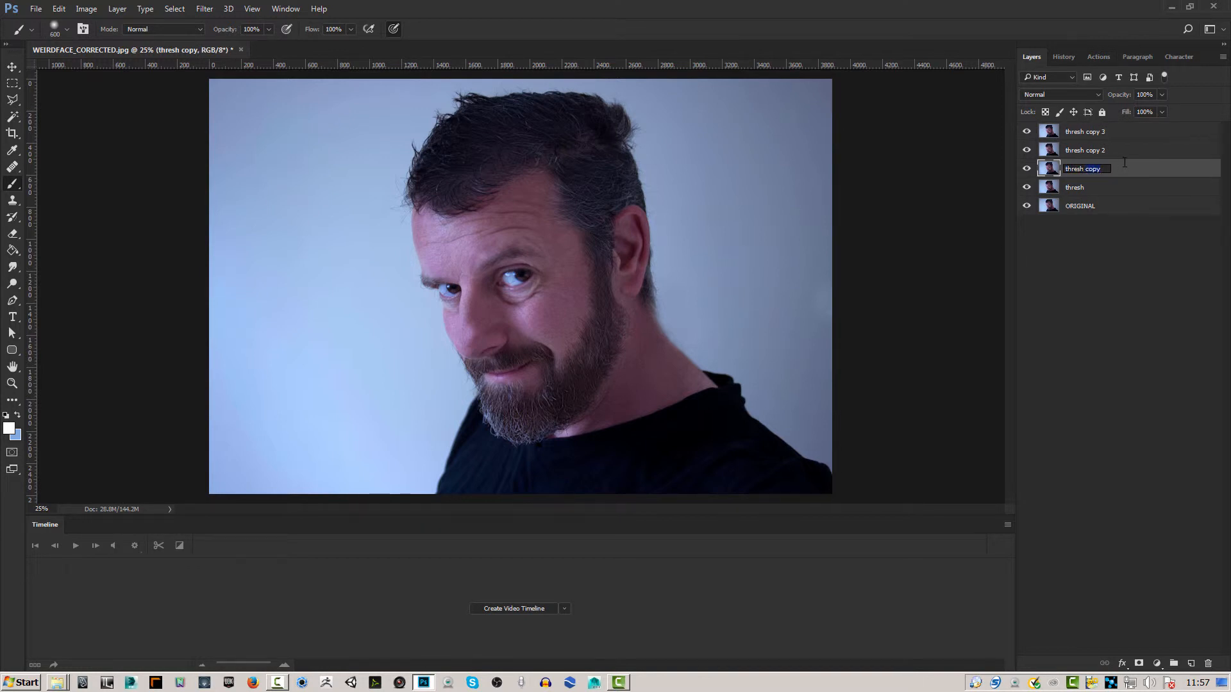
type("1")
double_click(1085, 150)
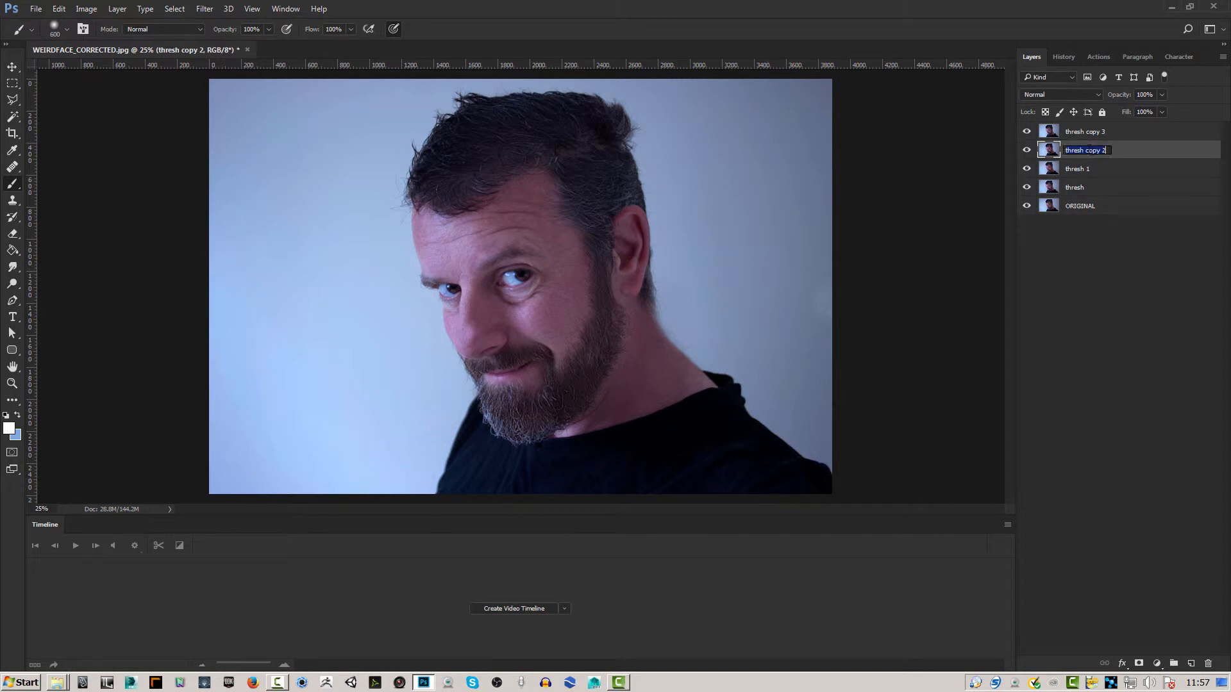
type("2")
double_click(1085, 132)
type("3")
- Hide the thresh 3, thresh 2 and thresh 1 layers
left_click(1051, 150)
left_click(1027, 131)
left_click(1026, 150)
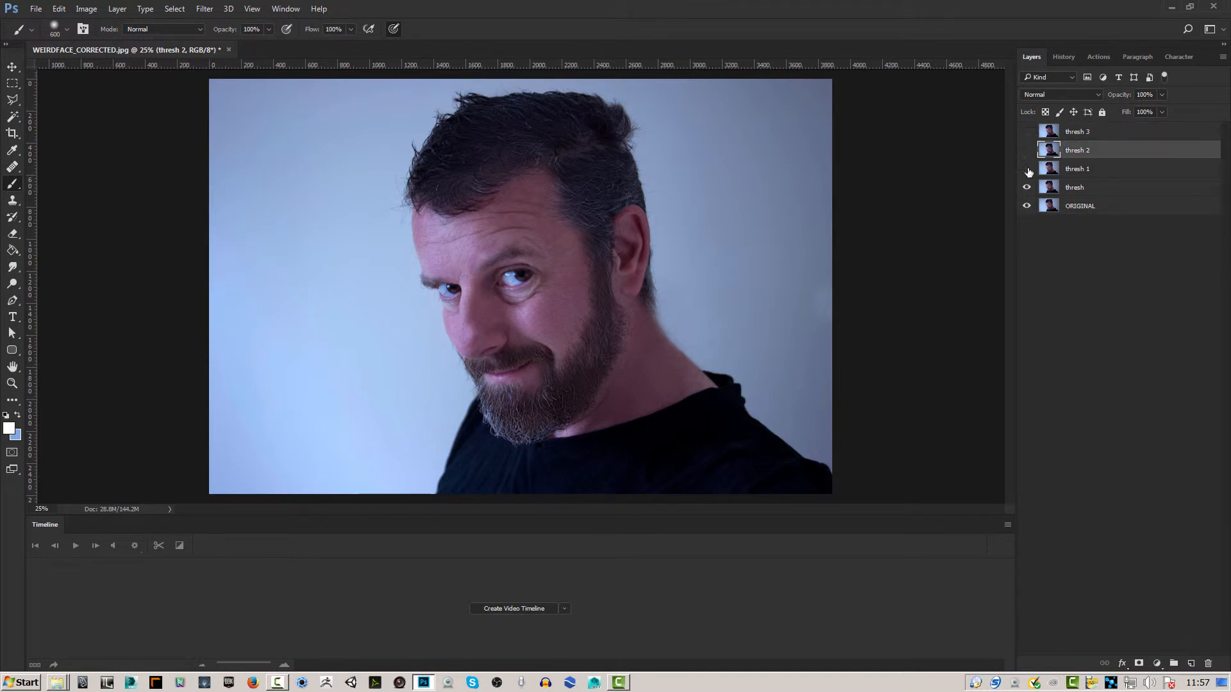
- Apply a Threshold adjustment with a level of 39 to the thresh layer
left_click(1058, 191)
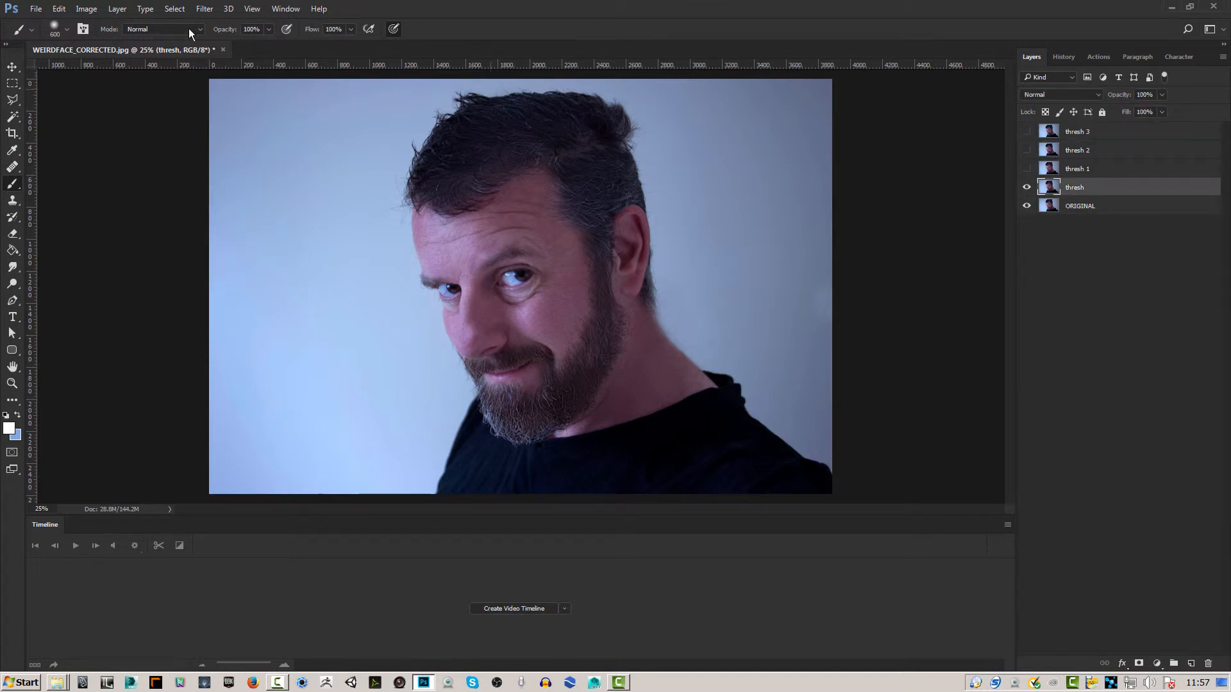
left_click(203, 9)
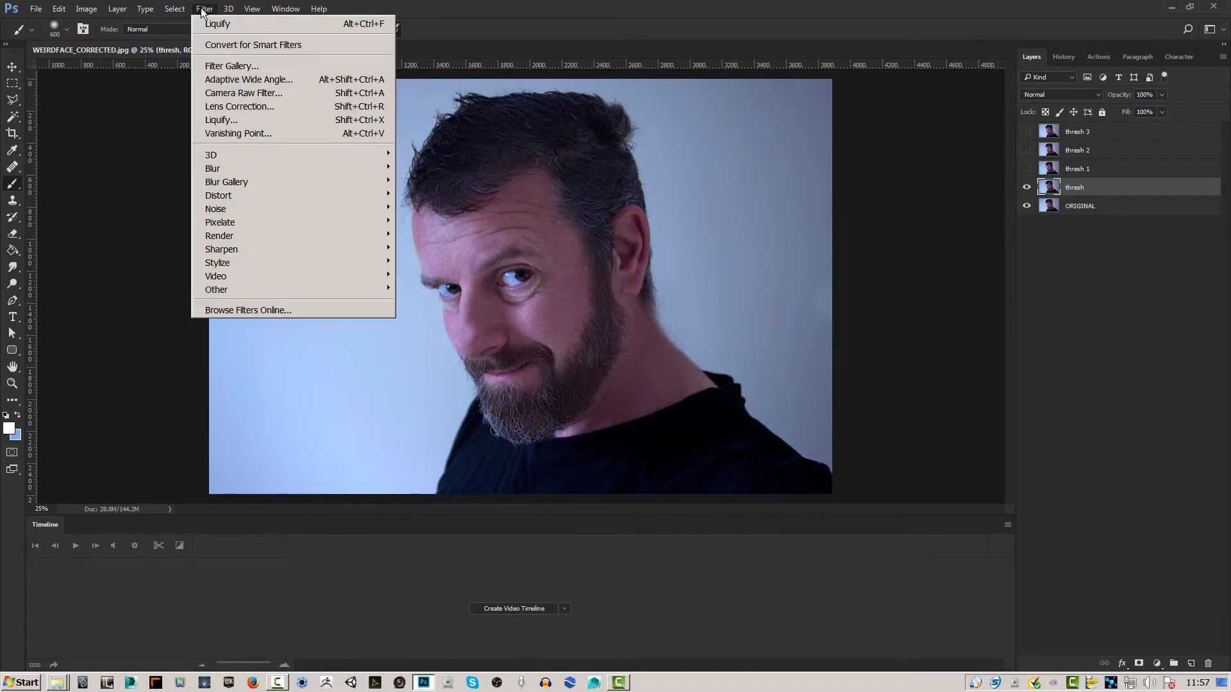
mouse_move(264, 195)
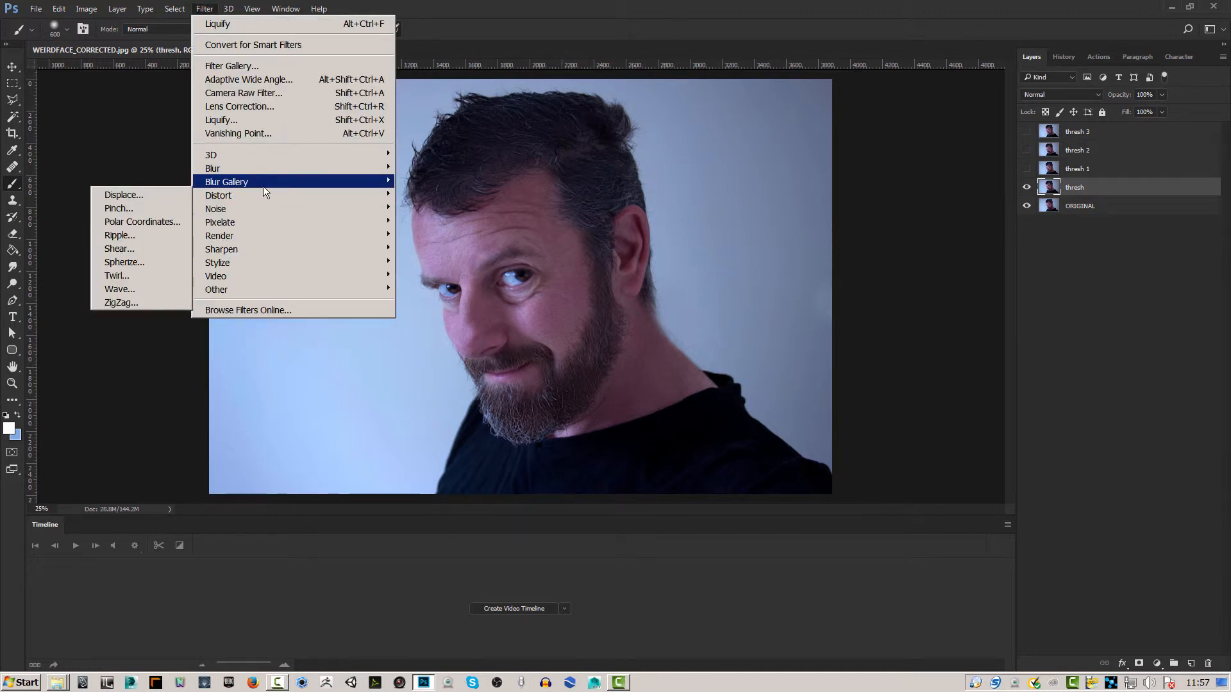
mouse_move(95, 5)
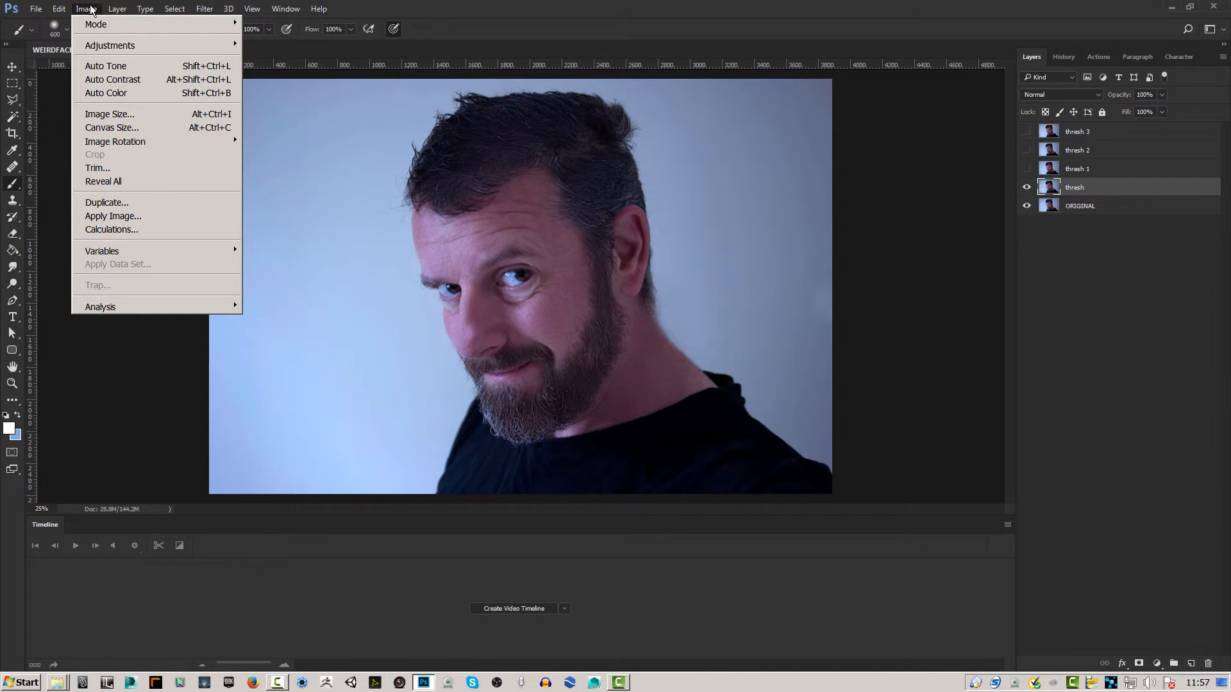
mouse_move(87, 45)
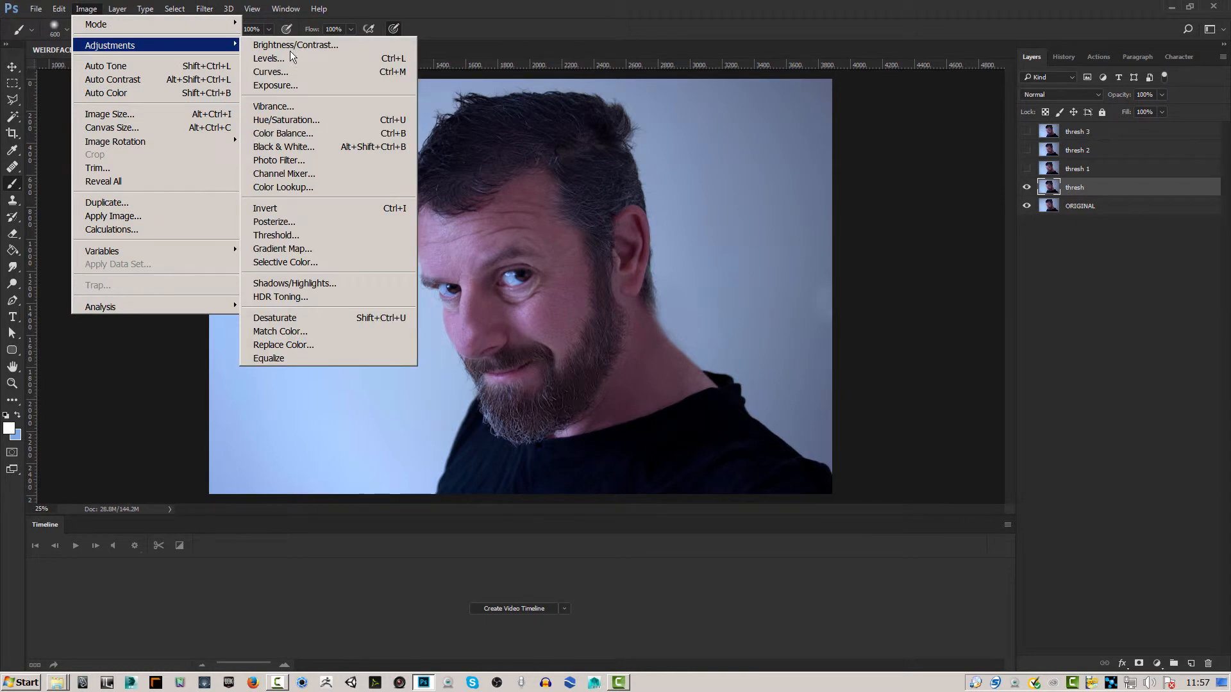
left_click(275, 235)
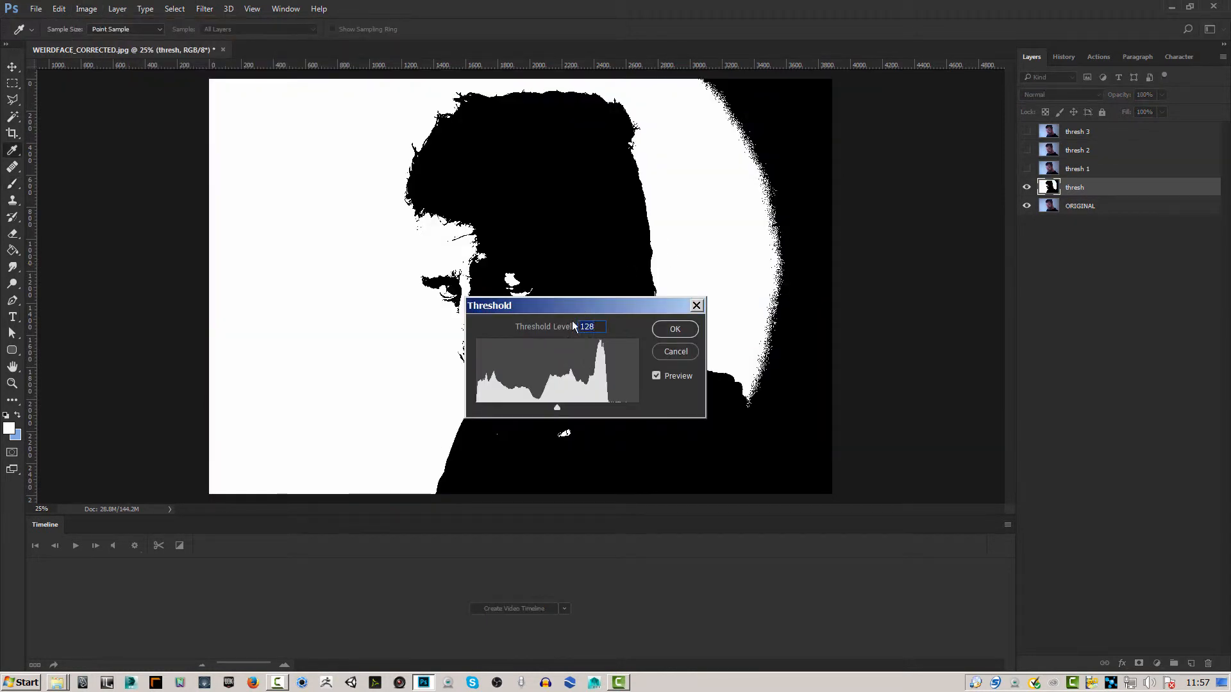
left_click_drag(594, 306, 877, 149)
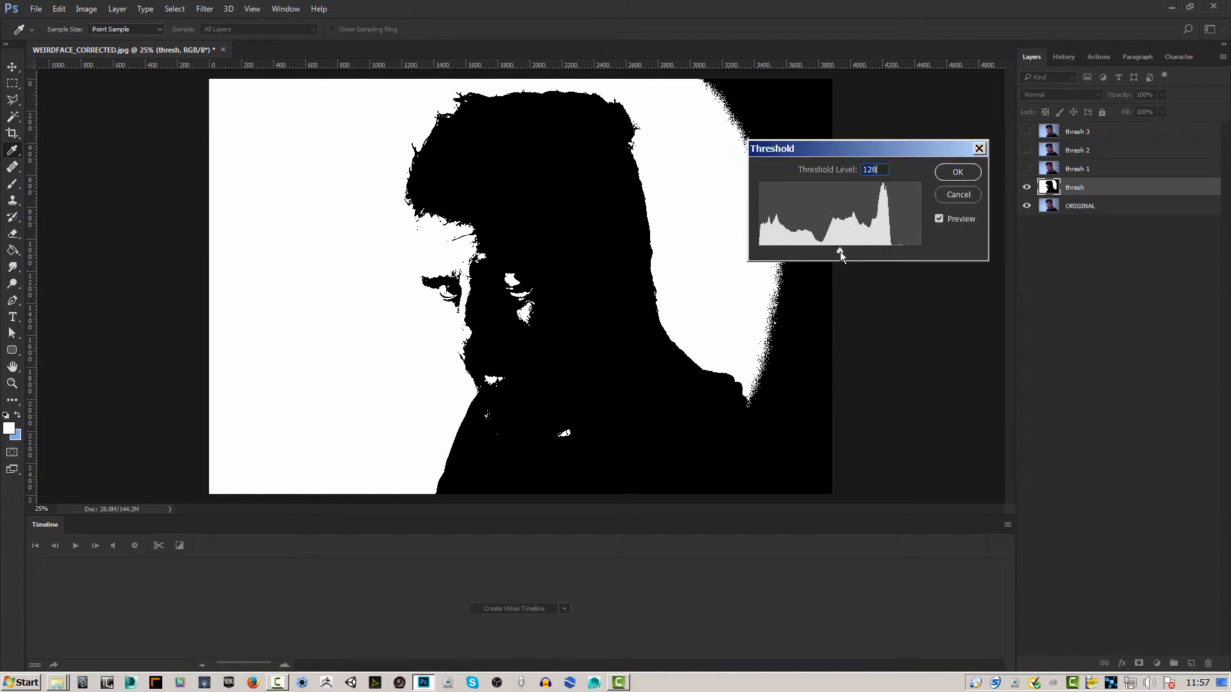
left_click_drag(836, 249, 783, 241)
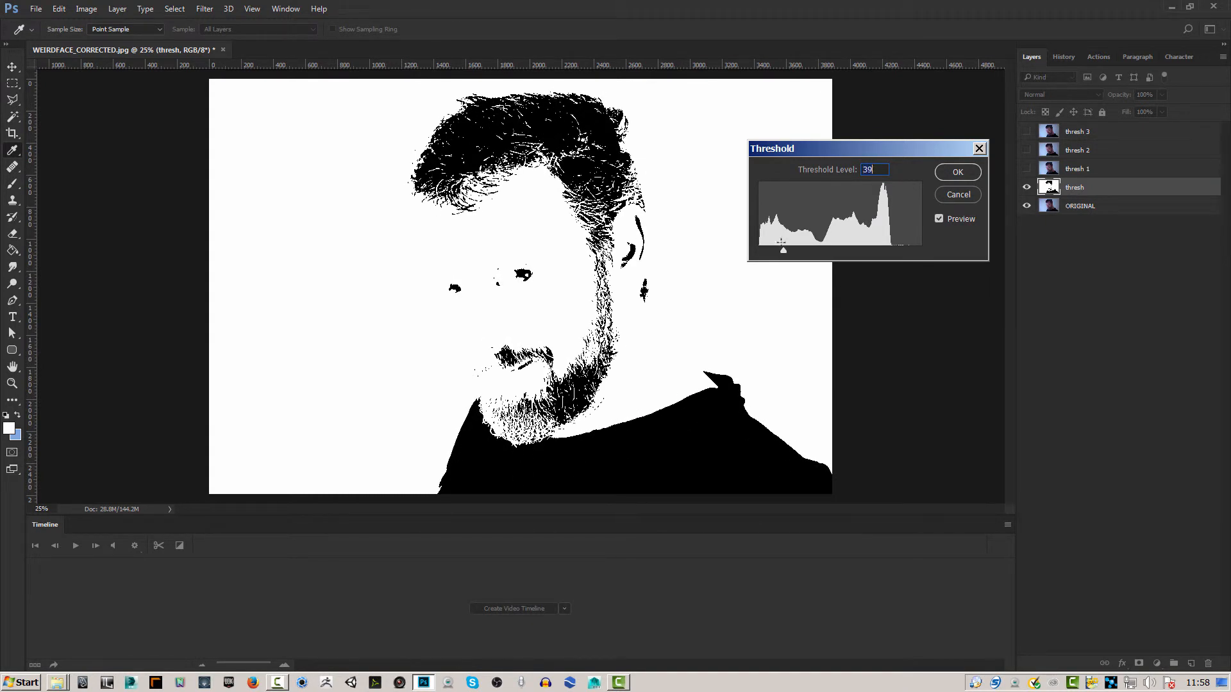
left_click(948, 172)
- Show the thresh 1 layer and apply a Threshold adjustment with a level of 77 to it
left_click(1042, 169)
left_click(1027, 168)
left_click(86, 9)
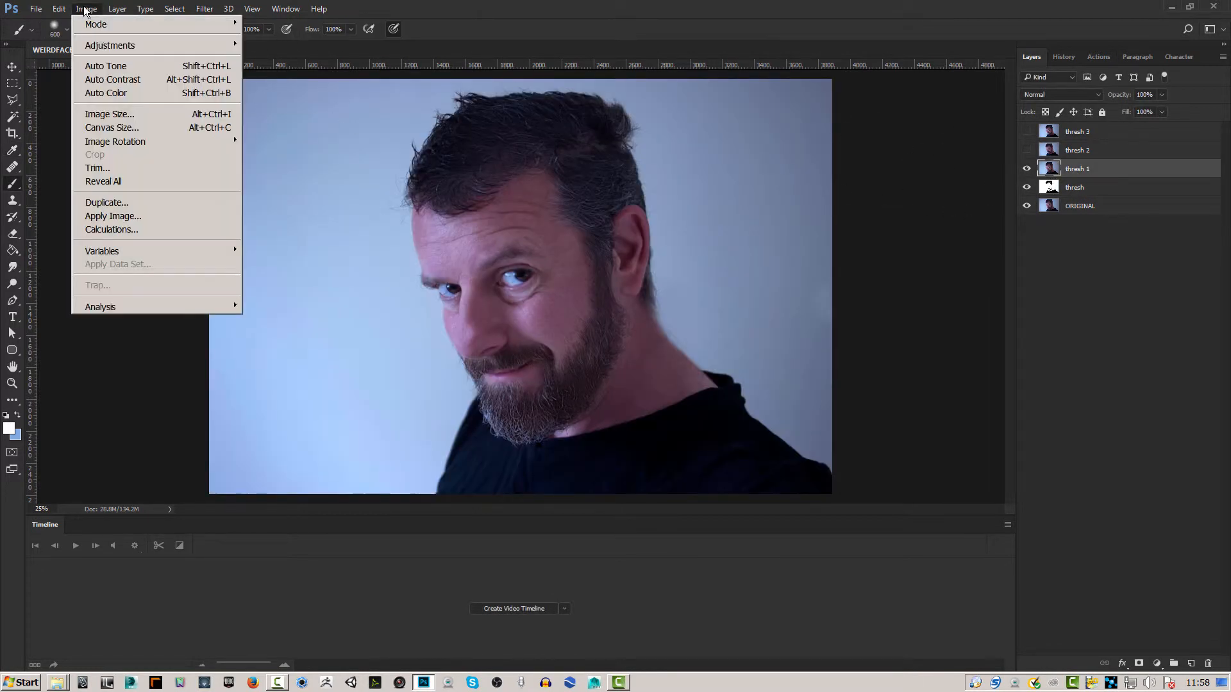
mouse_move(103, 45)
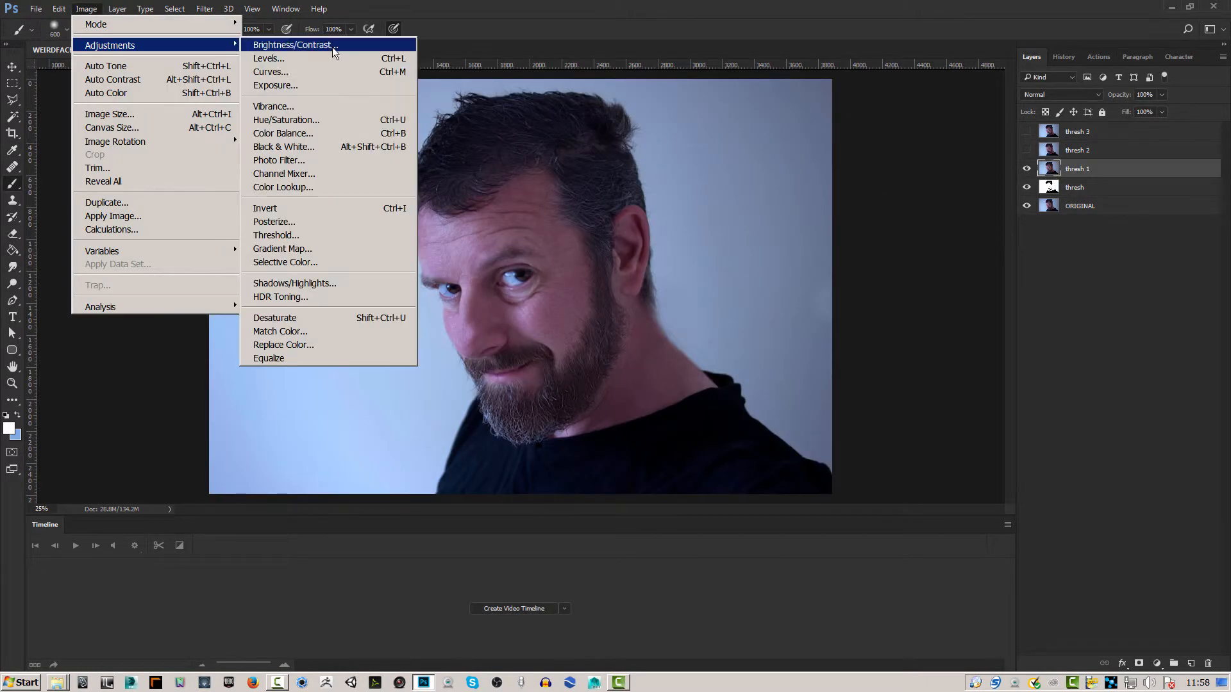
left_click(282, 235)
left_click_drag(840, 249, 808, 250)
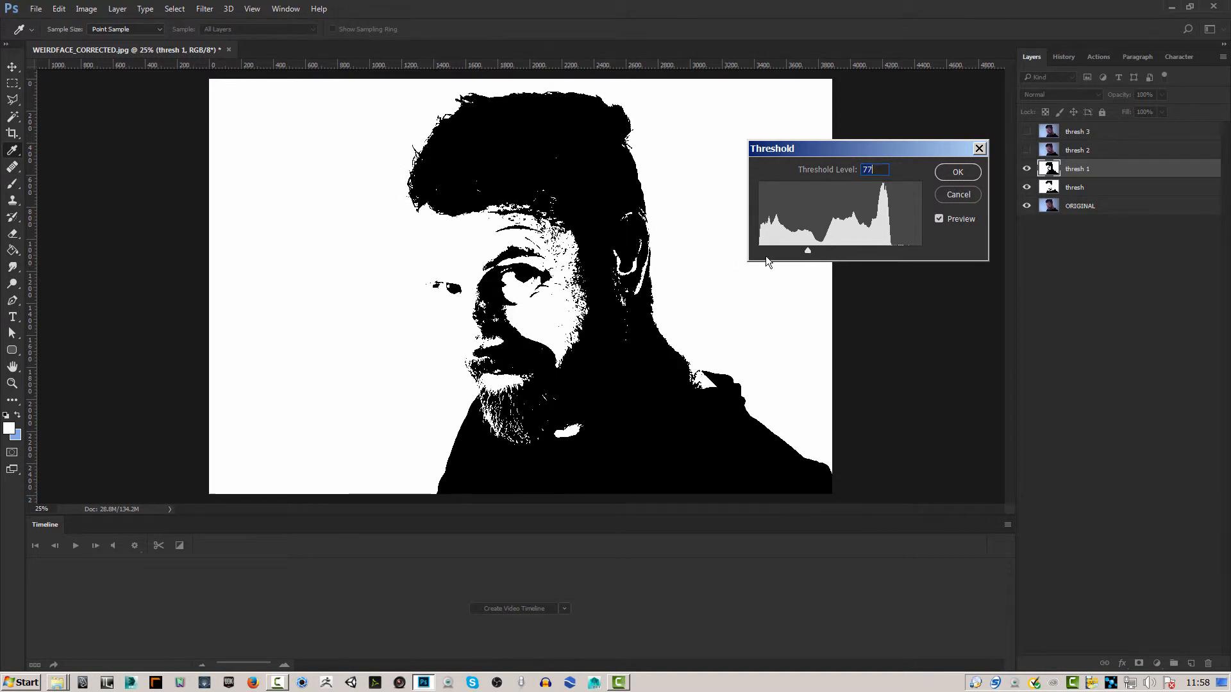
left_click(957, 171)
- Show the thresh 2 layer and apply a Threshold adjustment with a level of 117 to it
left_click(1026, 150)
left_click(1077, 150)
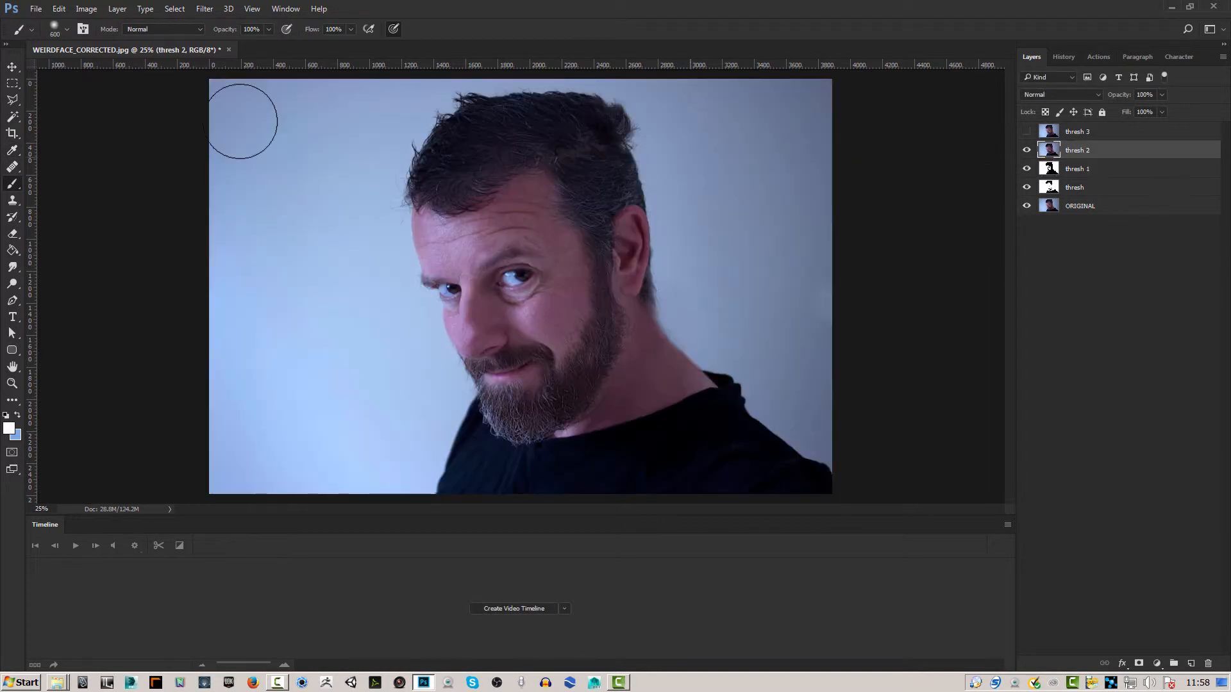
left_click(117, 9)
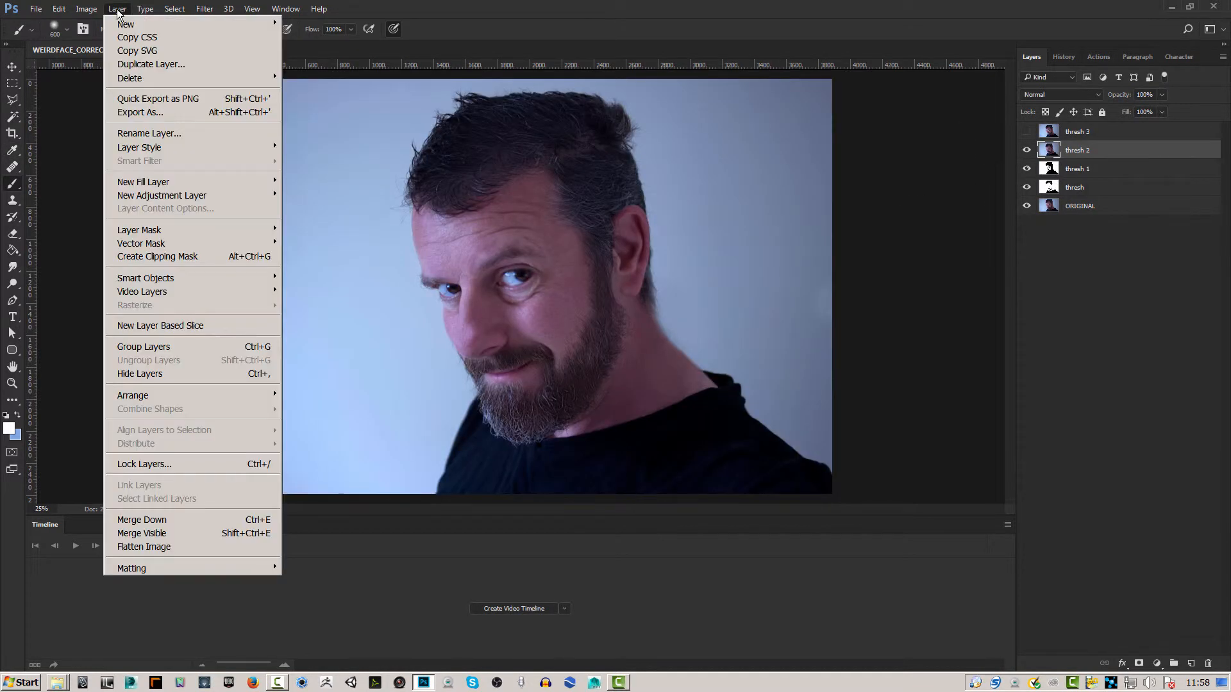
mouse_move(86, 9)
mouse_move(102, 45)
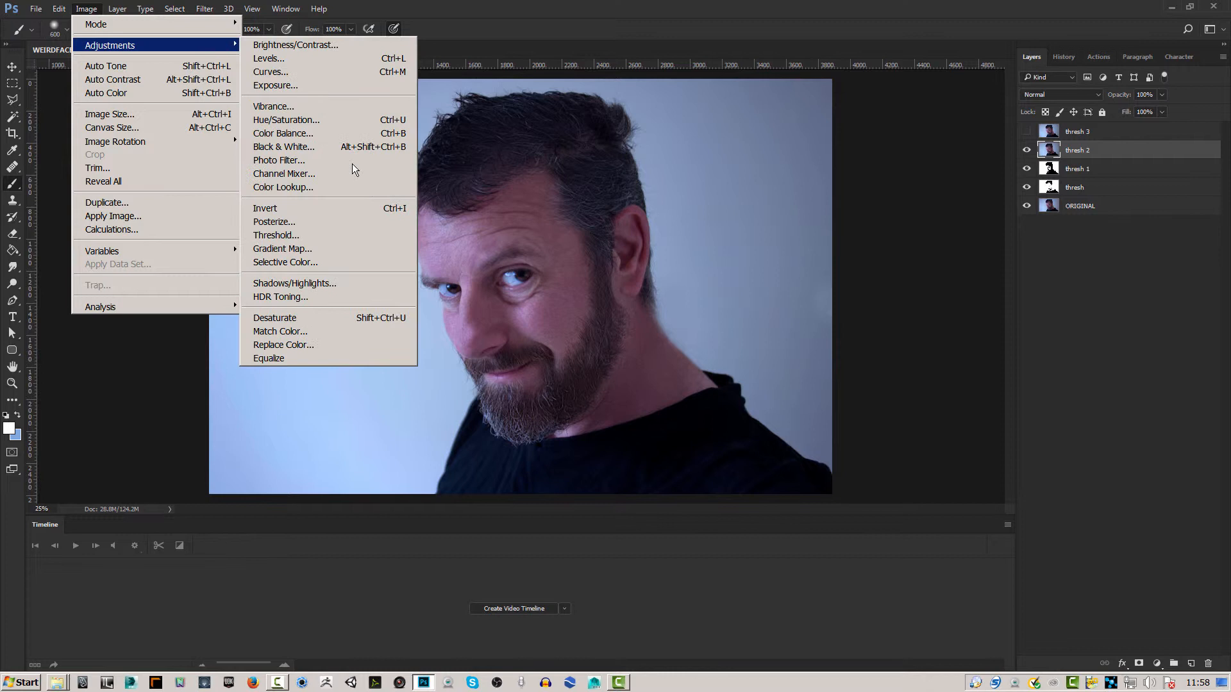
left_click(325, 237)
left_click_drag(840, 252, 832, 251)
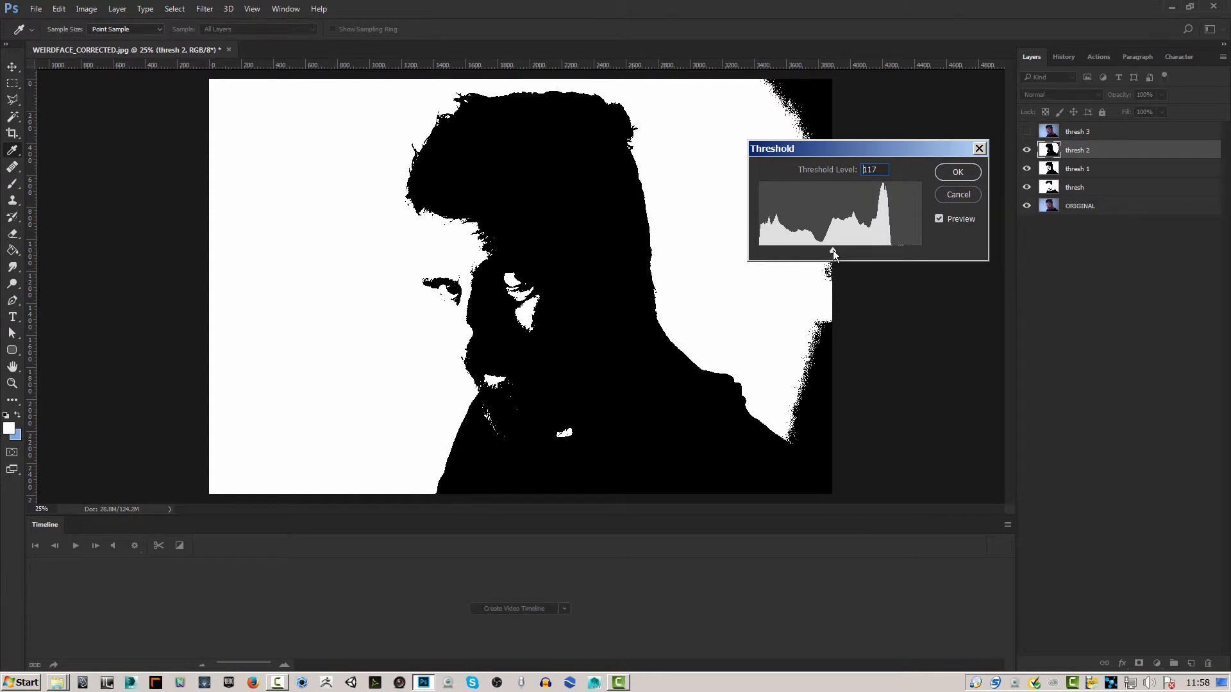
left_click(950, 173)
key("b")
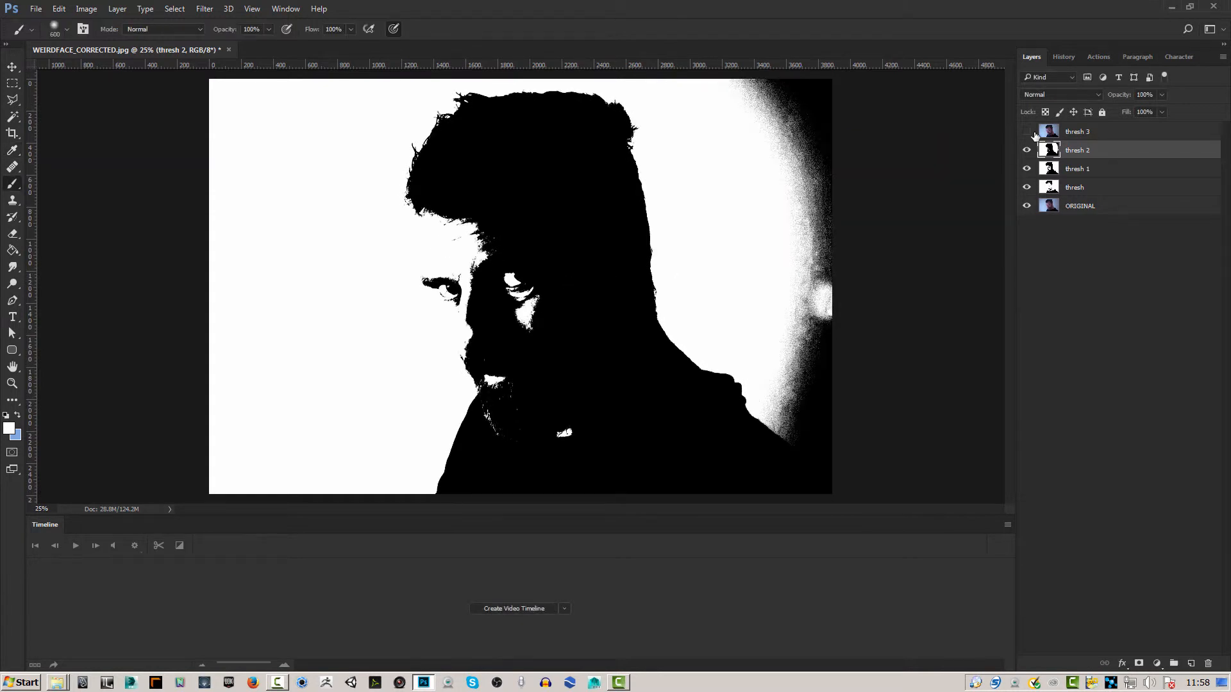
- Show the thresh 3 layer and apply a Threshold adjustment with a level of 165 to it
left_click(1093, 136)
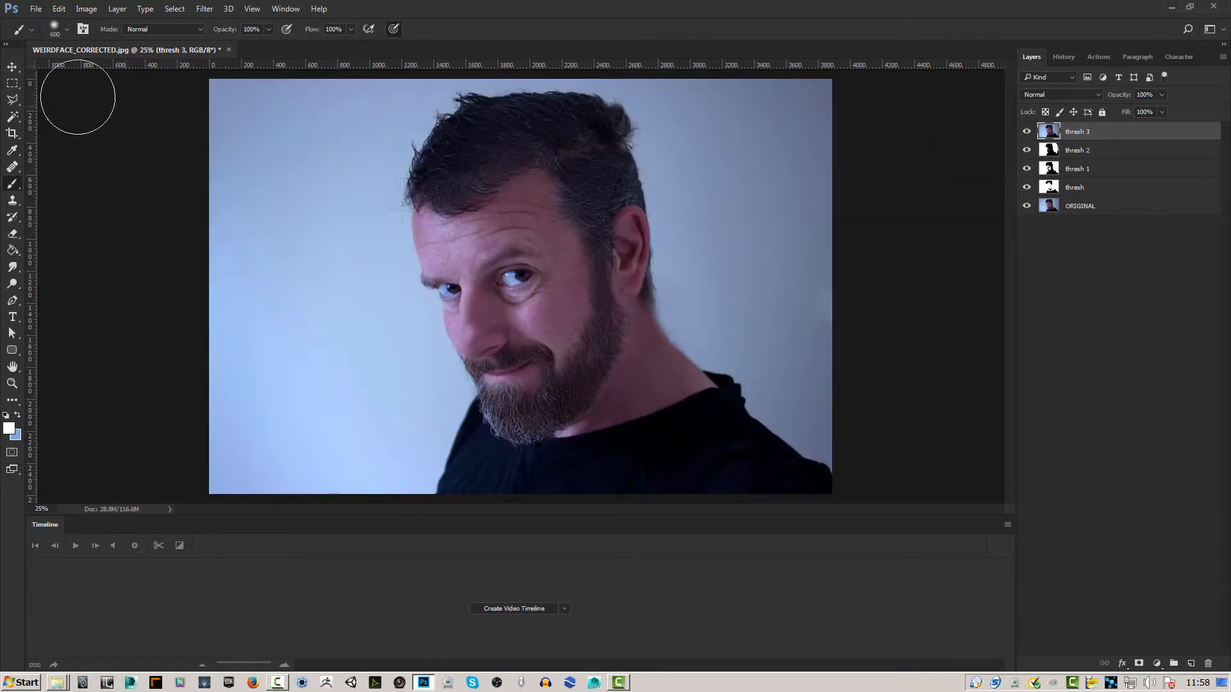
left_click(88, 10)
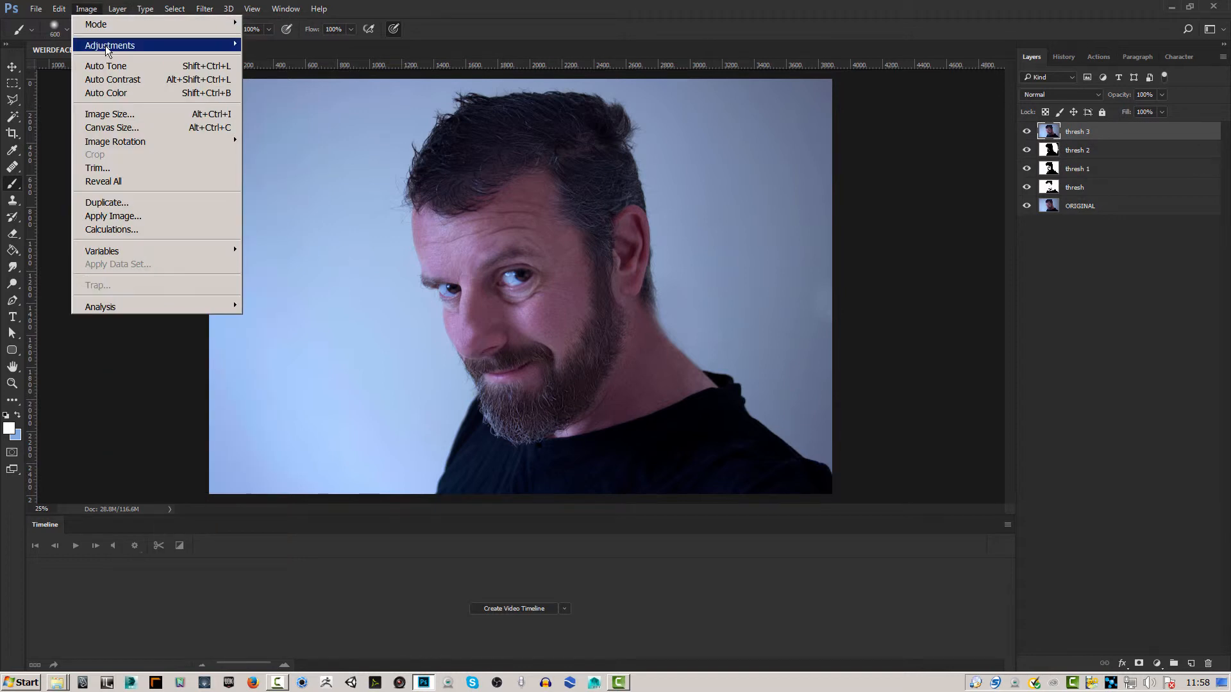
mouse_move(110, 45)
left_click(276, 235)
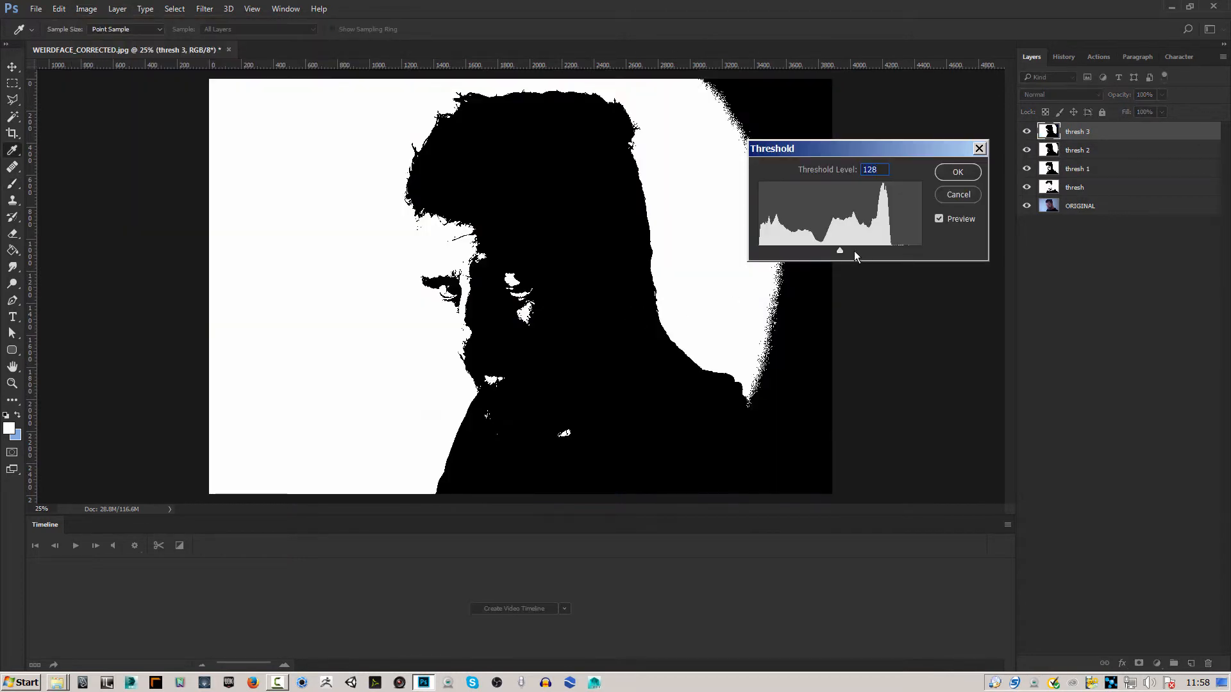
left_click_drag(842, 248, 864, 249)
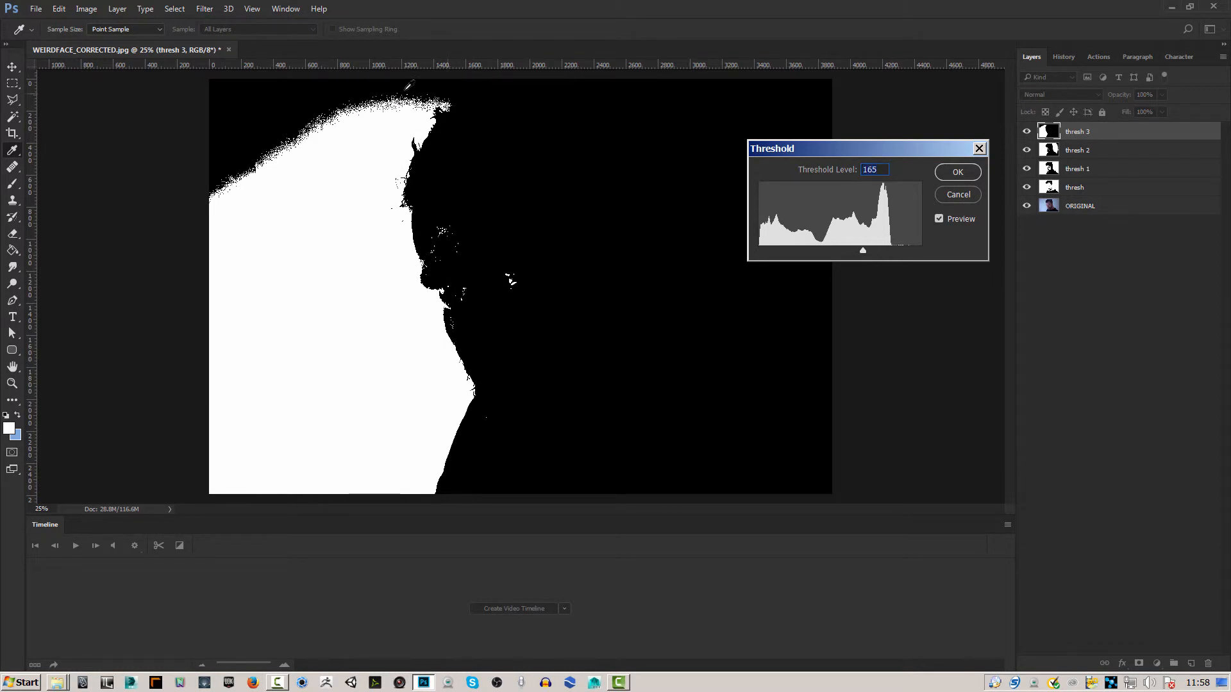
left_click(955, 173)
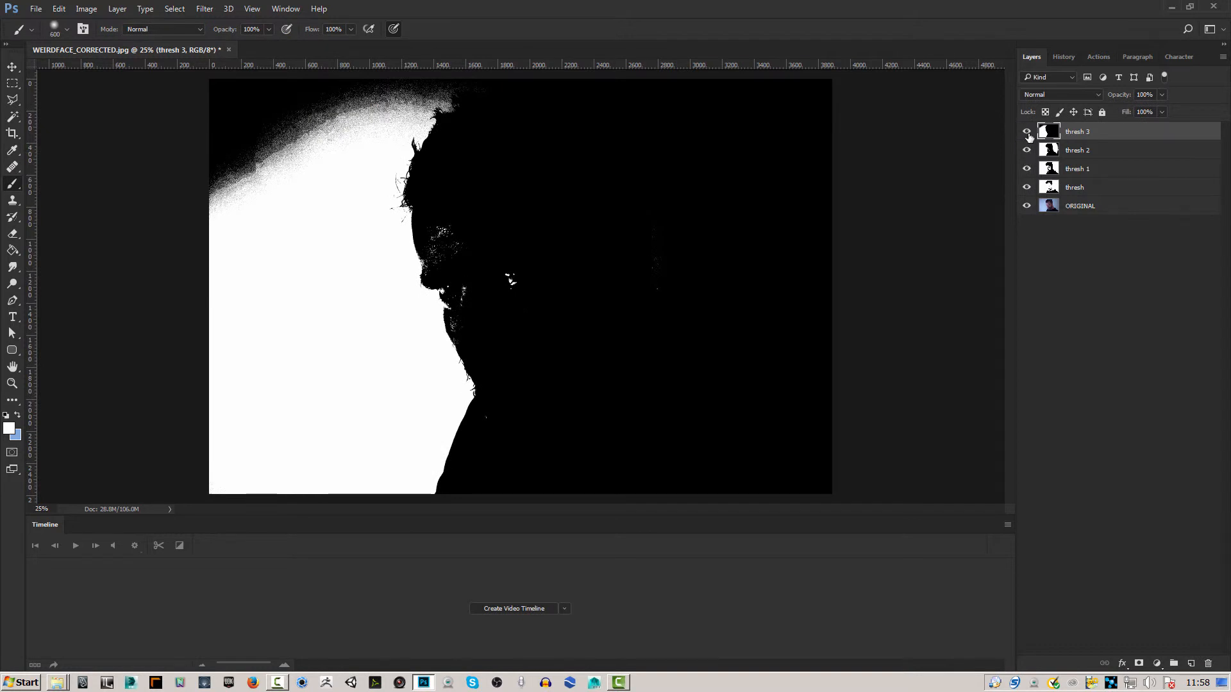
- Hide the three numbered threshold layers, leaving only thresh and ORIGINAL shown
left_click(1026, 132)
left_click(1027, 151)
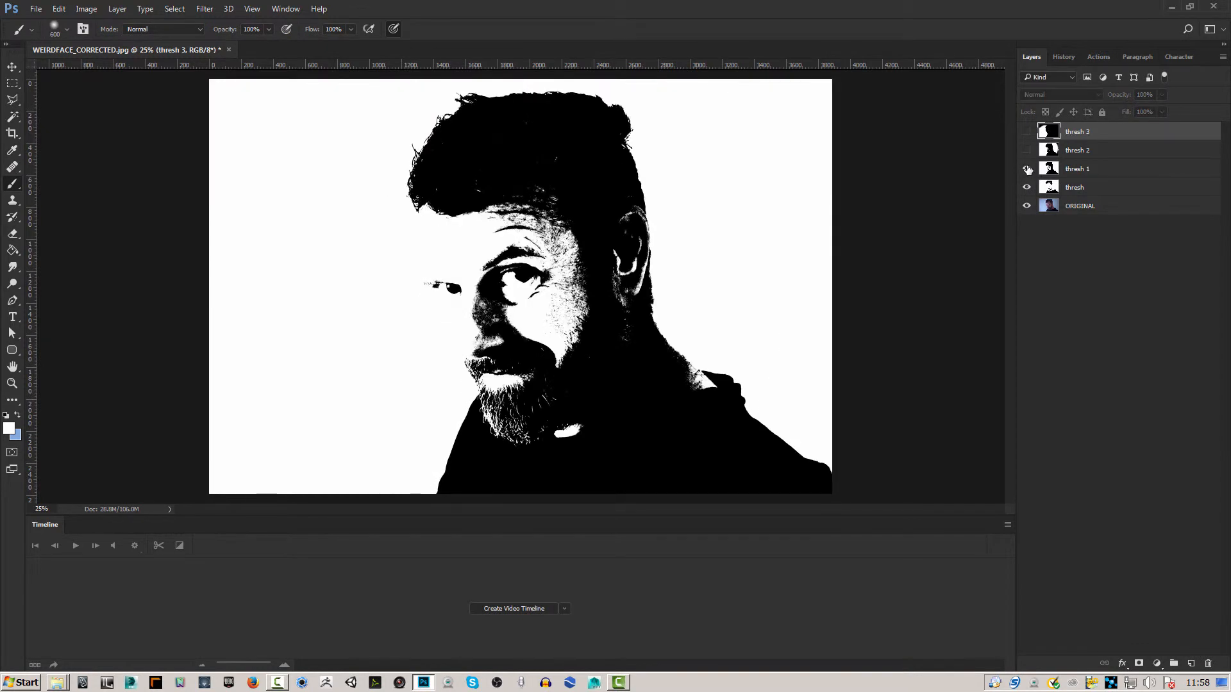
left_click(1026, 169)
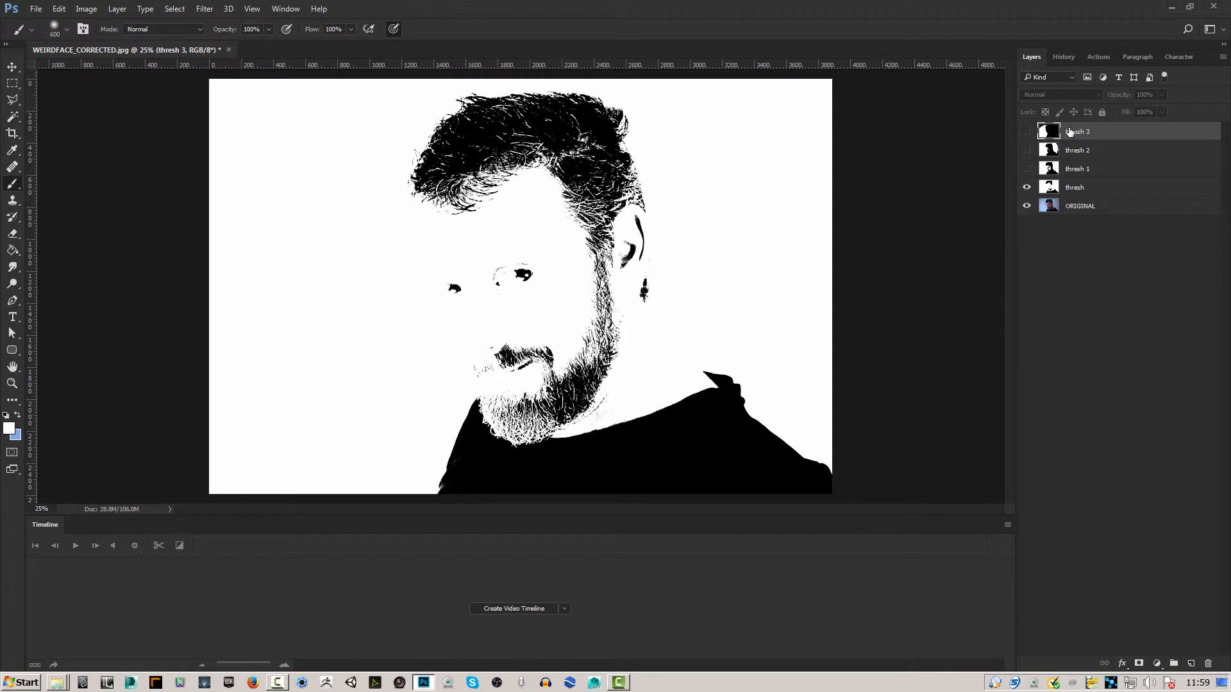
- Hide the thresh layer and reverse the threshold layers' stacking to thresh, thresh 1, thresh 2, thresh 3 above ORIGINAL
left_click_drag(1071, 131, 1073, 196)
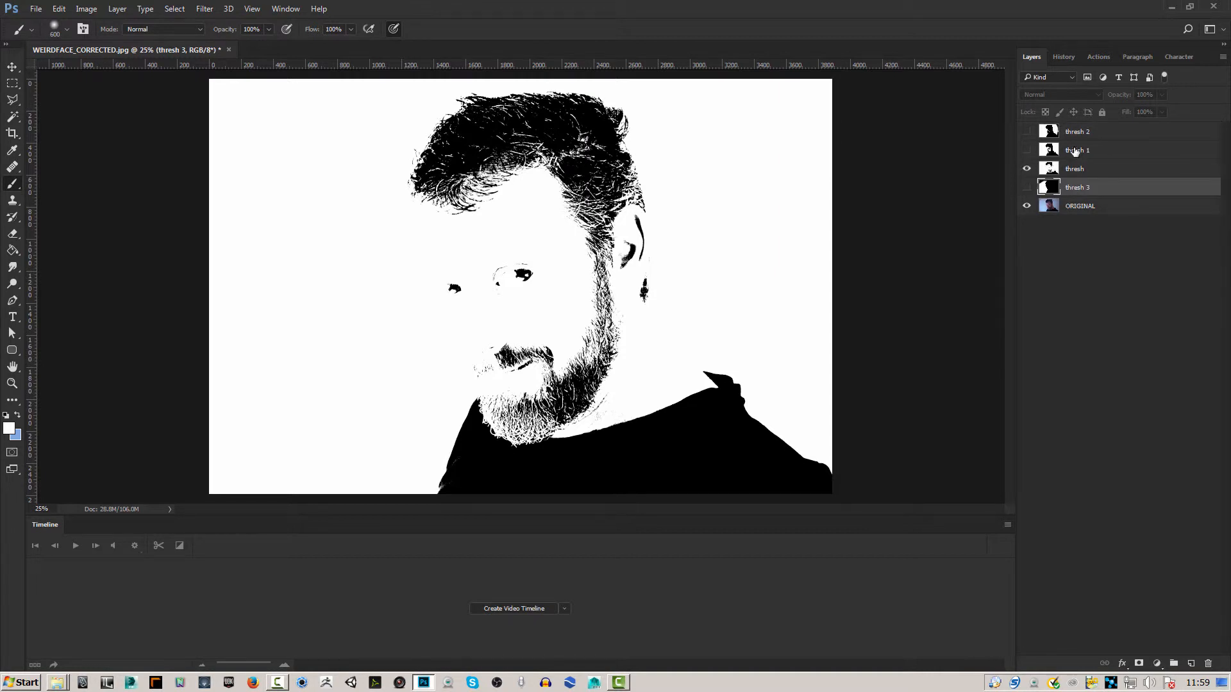
left_click(1026, 169)
left_click_drag(1077, 133, 1077, 176)
left_click(1073, 134)
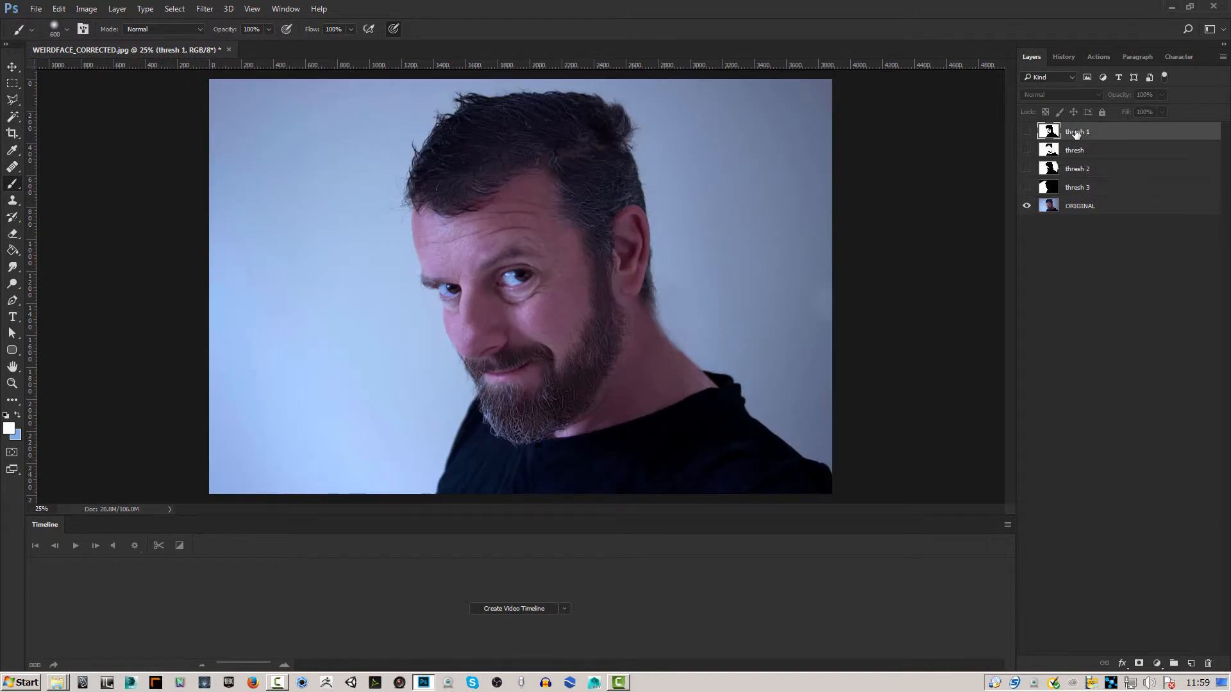
left_click_drag(1075, 133, 1075, 163)
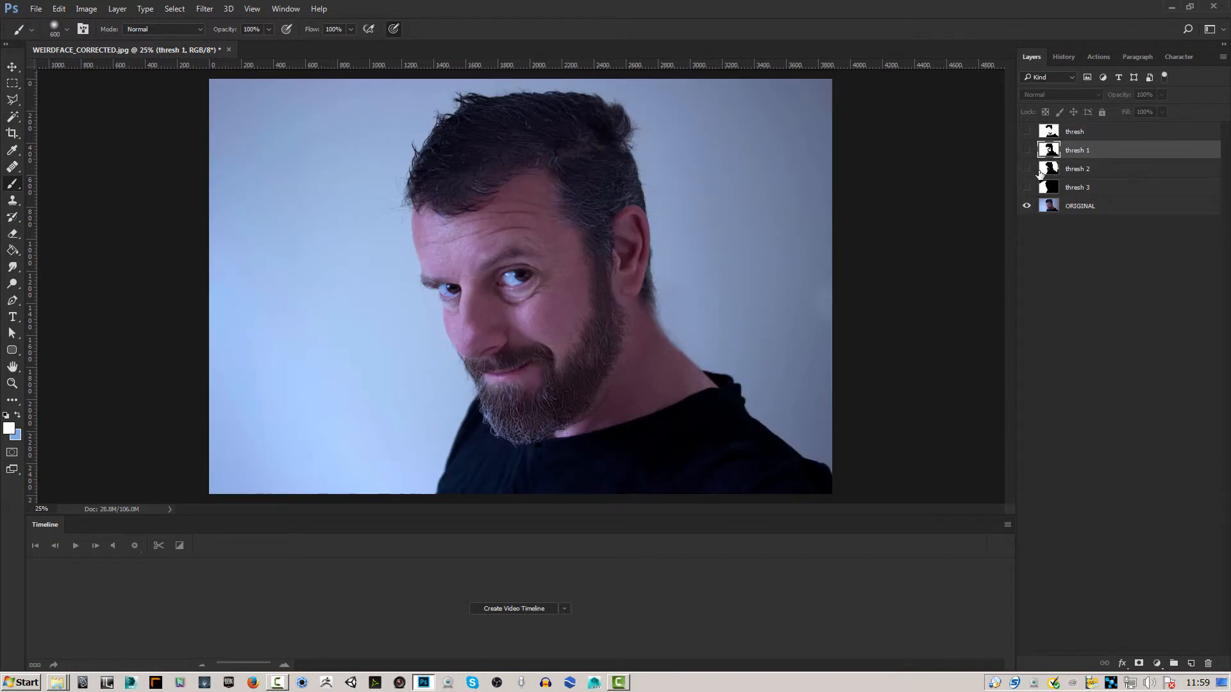
- Show the thresh 3 layer and add a new empty layer directly above ORIGINAL
left_click(1027, 188)
left_click(1077, 189)
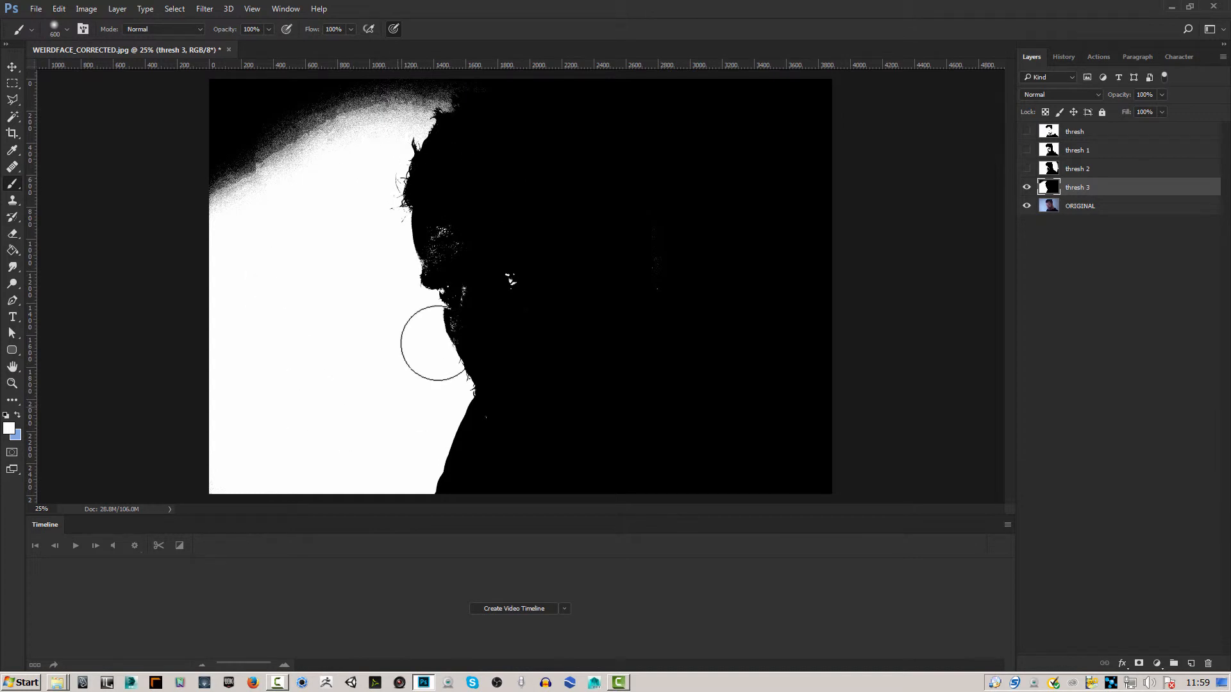
left_click(1097, 207)
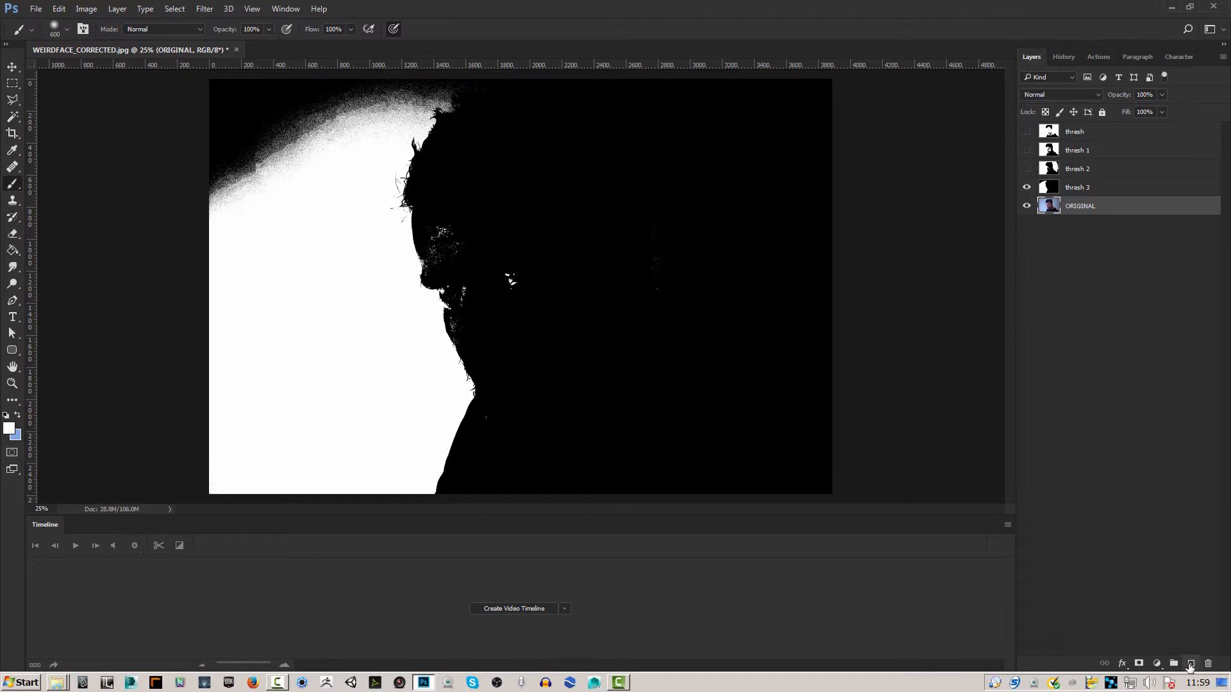
left_click(1191, 665)
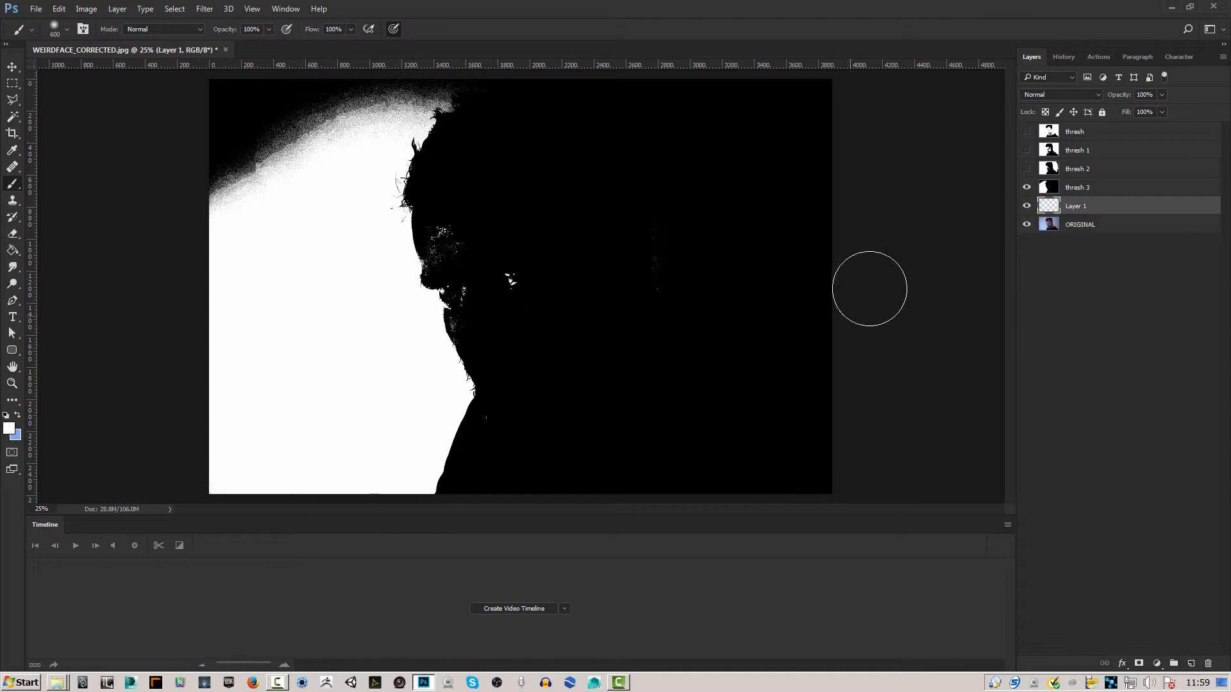
- Set the foreground colour to a very dark blue, about #021e30
left_click(9, 430)
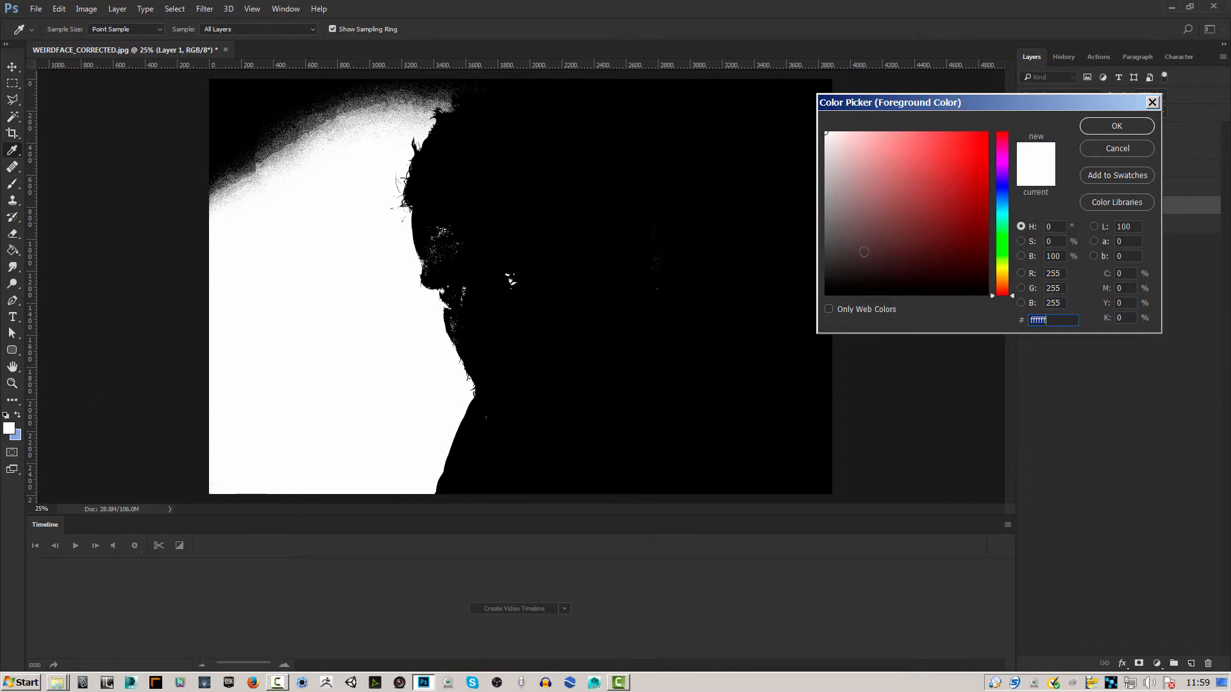
left_click_drag(1010, 212, 1006, 203)
left_click(987, 269)
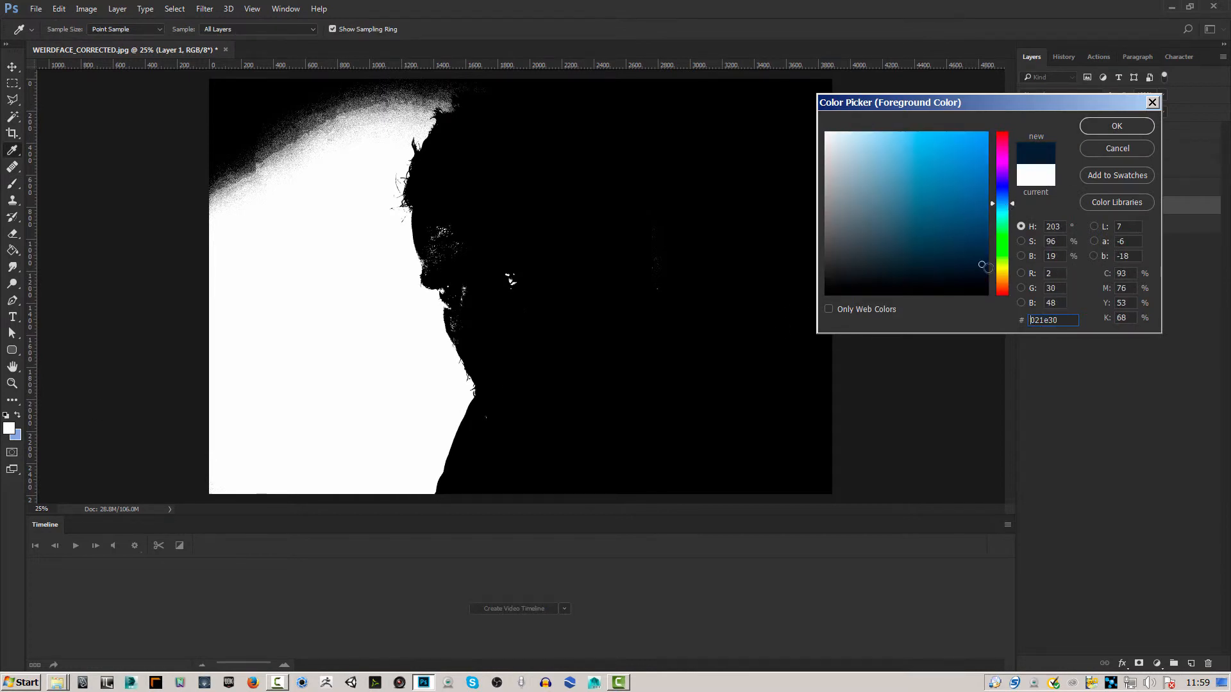
left_click(1116, 127)
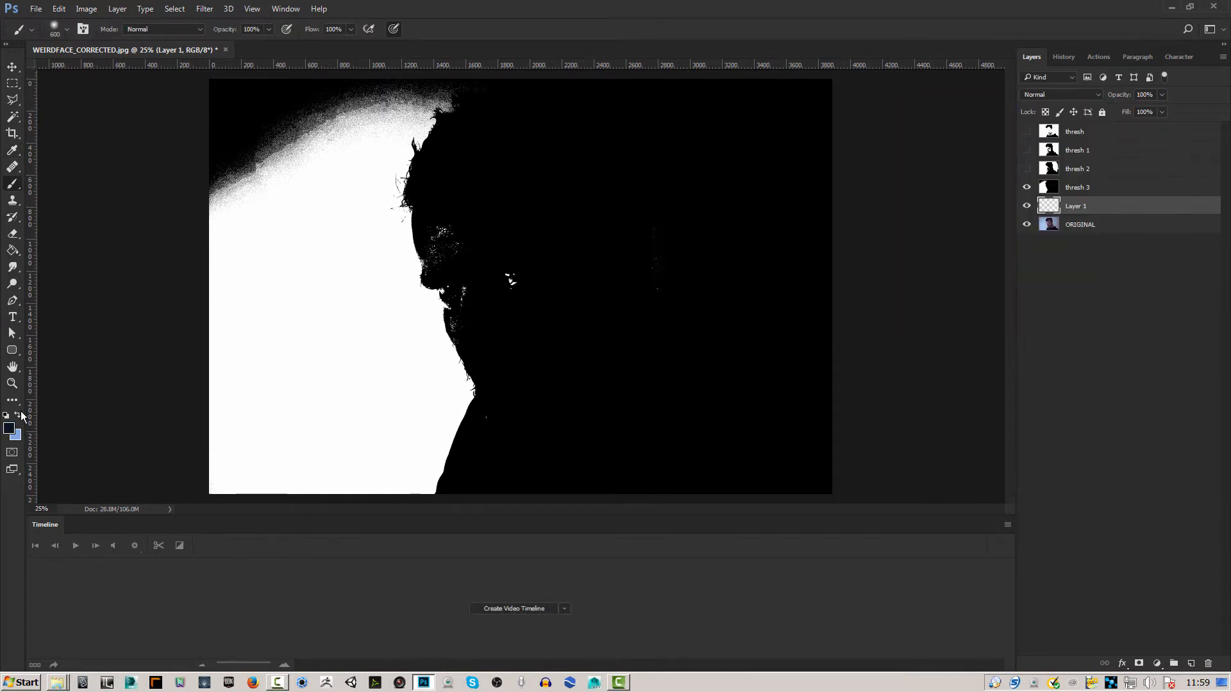
- Change the foreground colour to a dark navy blue and fill the new empty layer above ORIGINAL with it
left_click(9, 430)
left_click_drag(965, 253, 985, 264)
mouse_move(992, 206)
left_mouse_down()
mouse_move(992, 182)
mouse_move(996, 209)
mouse_move(993, 199)
left_mouse_up()
left_click(986, 264)
left_click(1116, 127)
key("b")
left_click(14, 251)
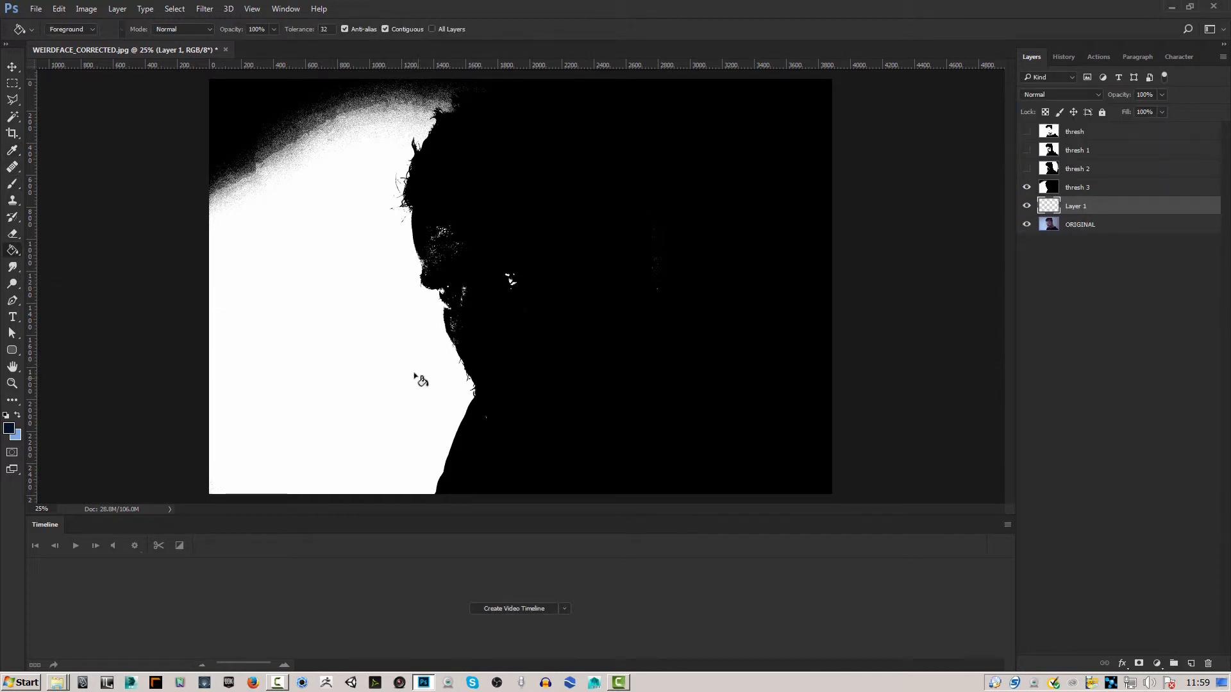
left_click(690, 393)
- Select the entire thresh 3 layer image and copy it
left_click(1067, 188)
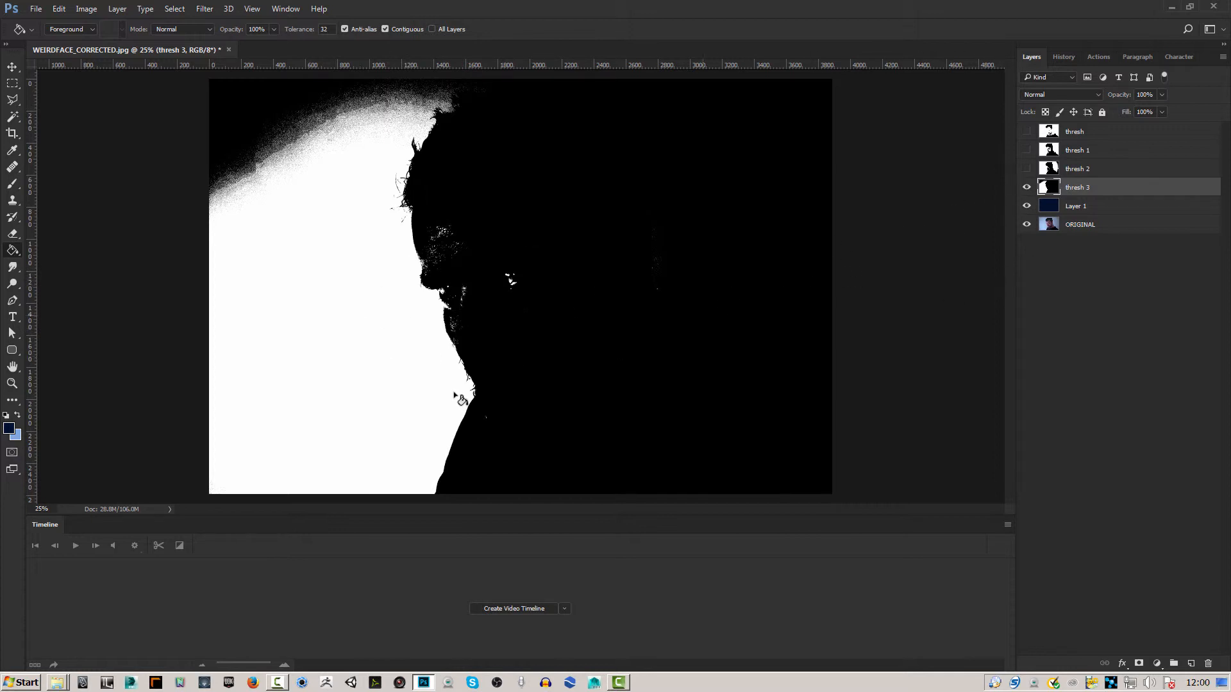
left_click(173, 9)
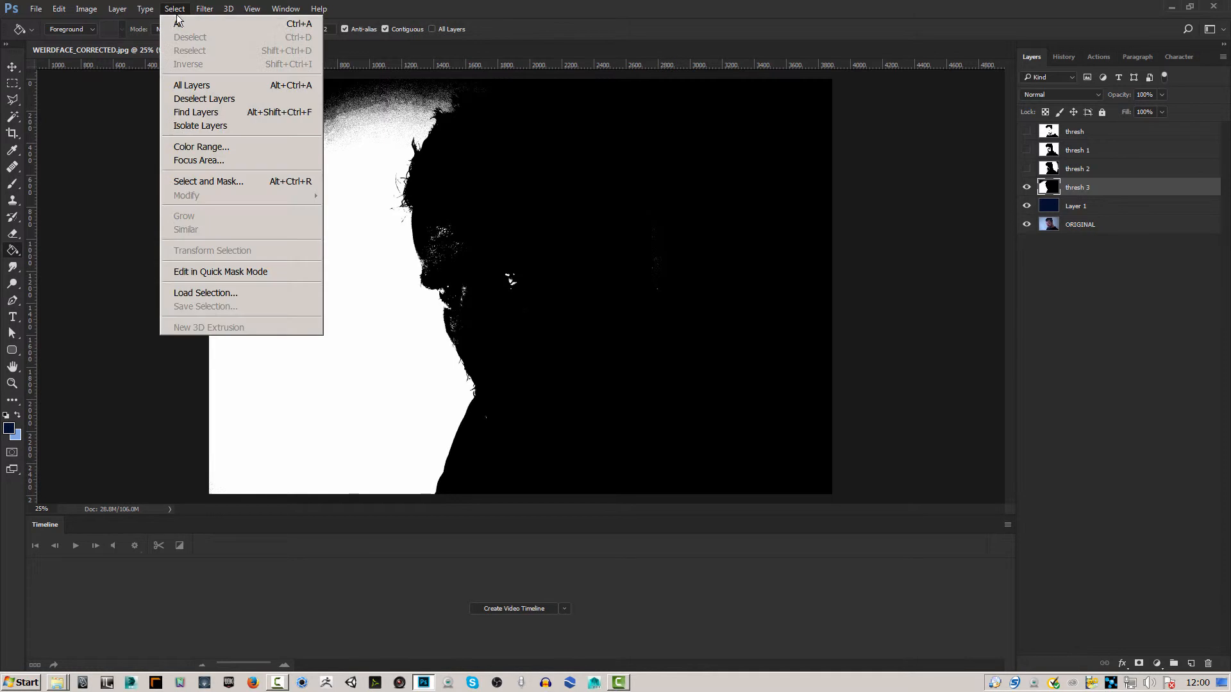
left_click(171, 21)
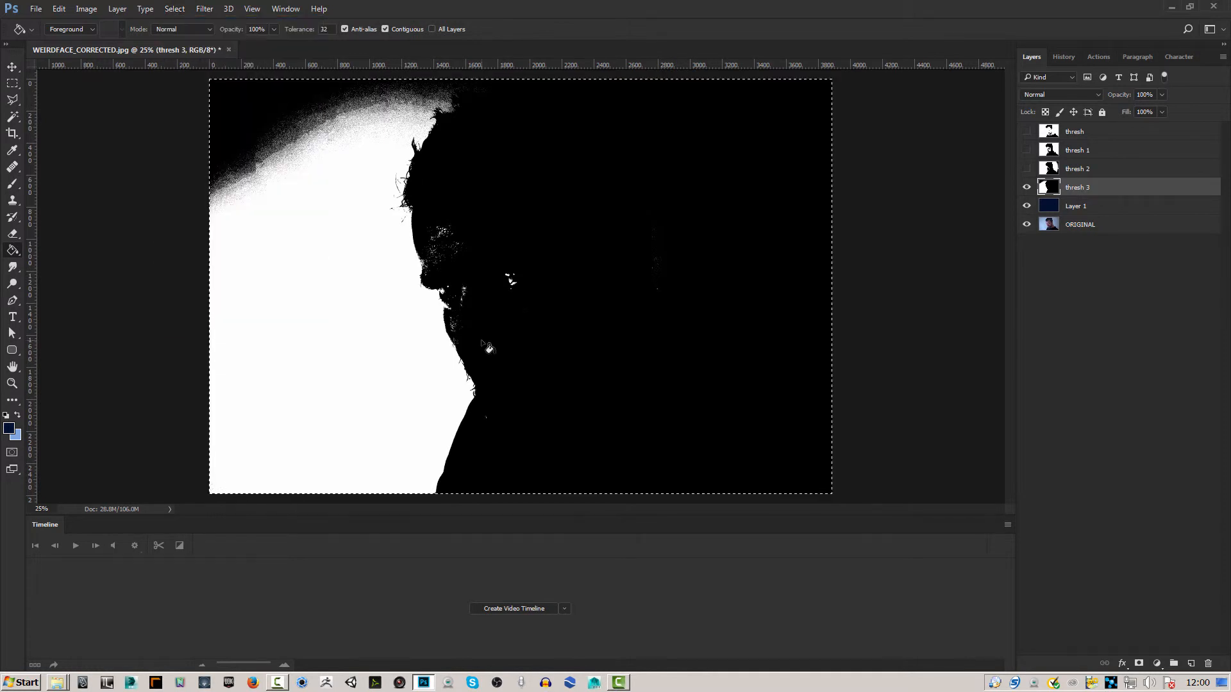
left_click(61, 9)
left_click(83, 106)
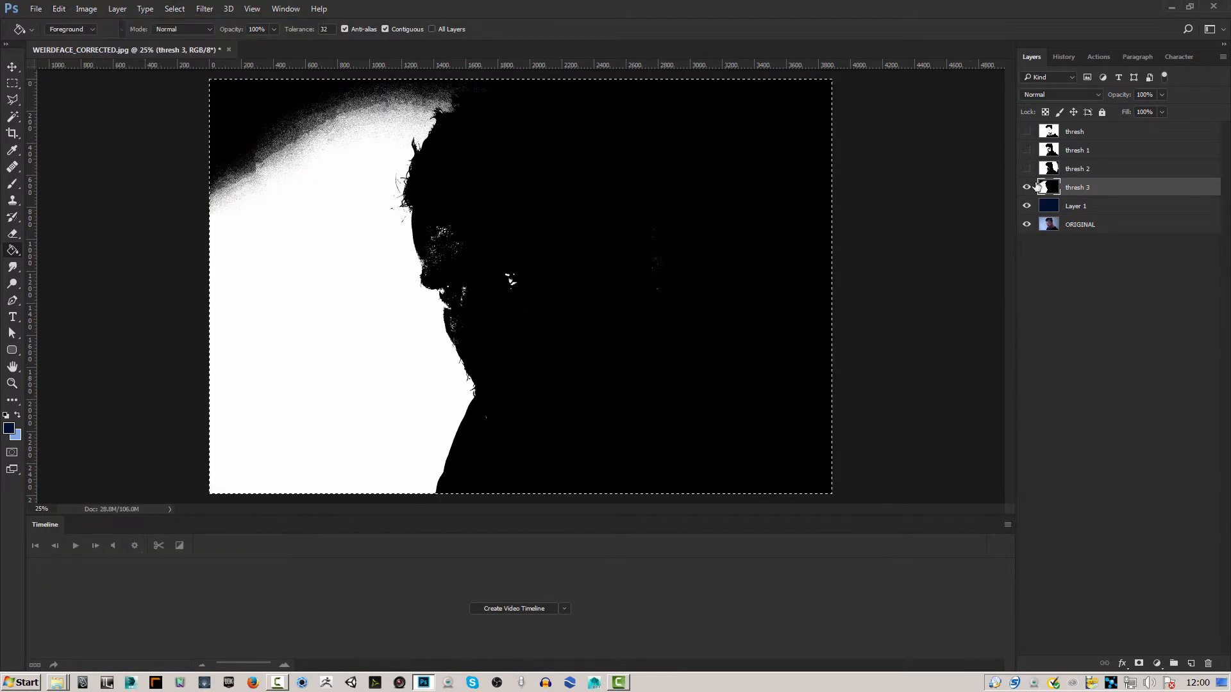
- Add a layer mask to thresh 3 and paste the copied threshold image into the mask
left_click(1139, 665)
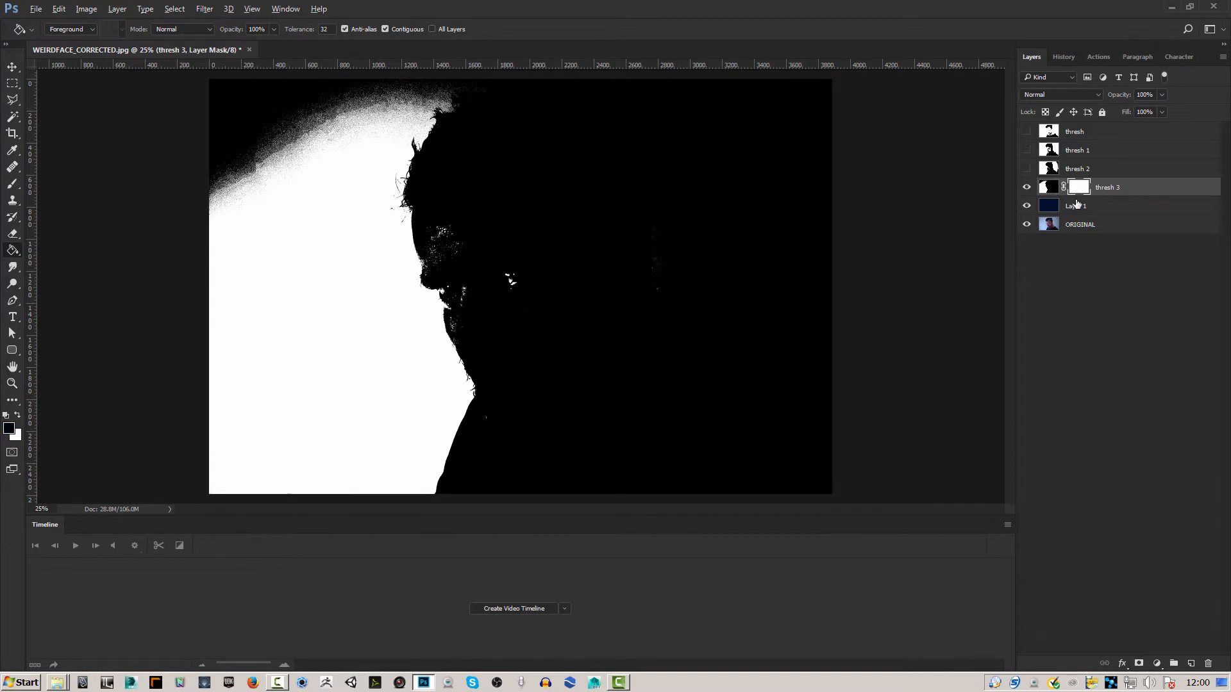
left_click(1082, 187, "alt")
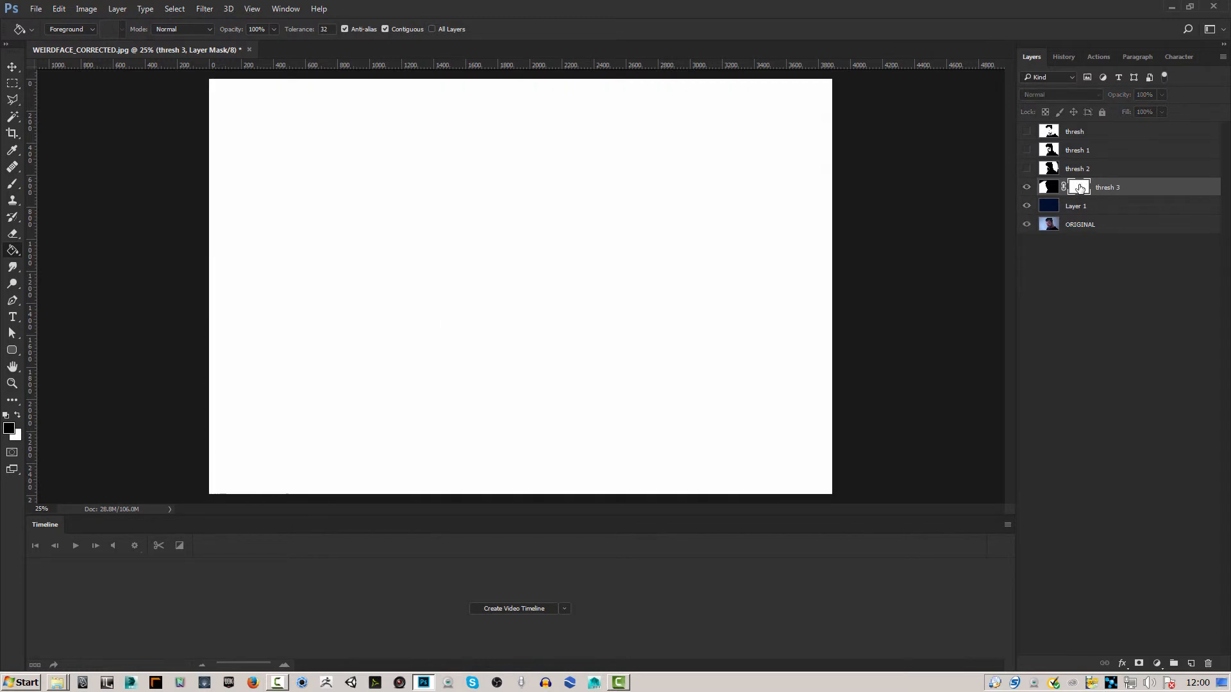
left_click(66, 9)
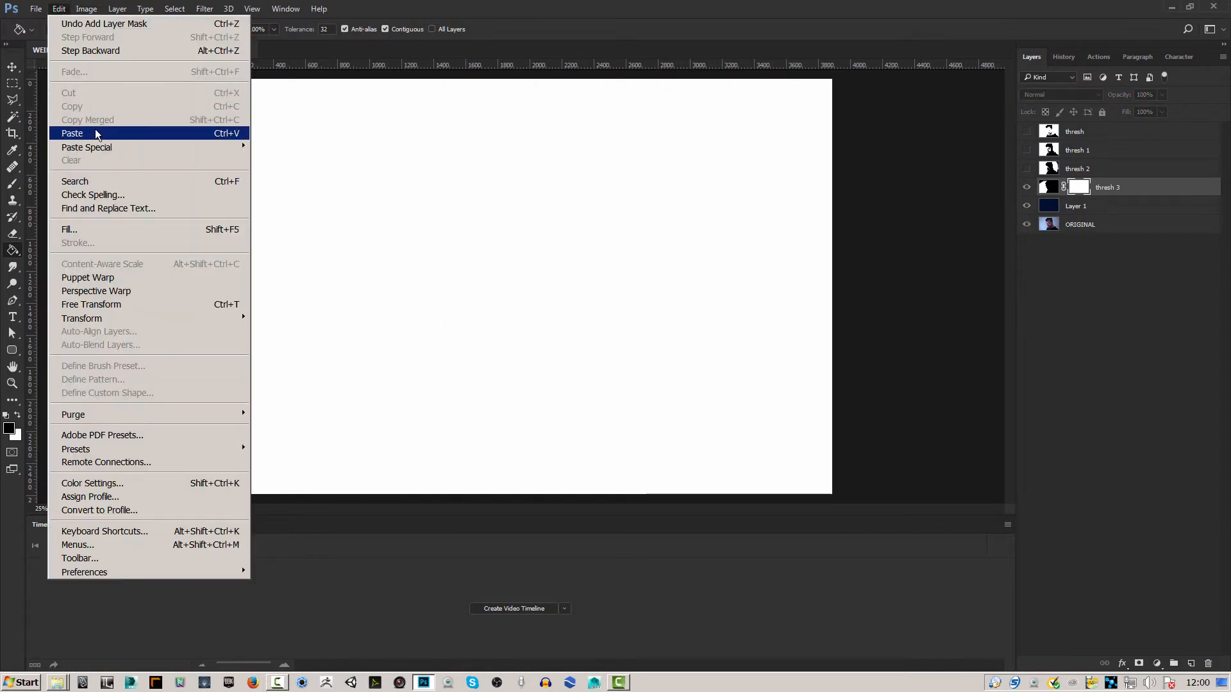
left_click(95, 129)
left_click(1048, 188)
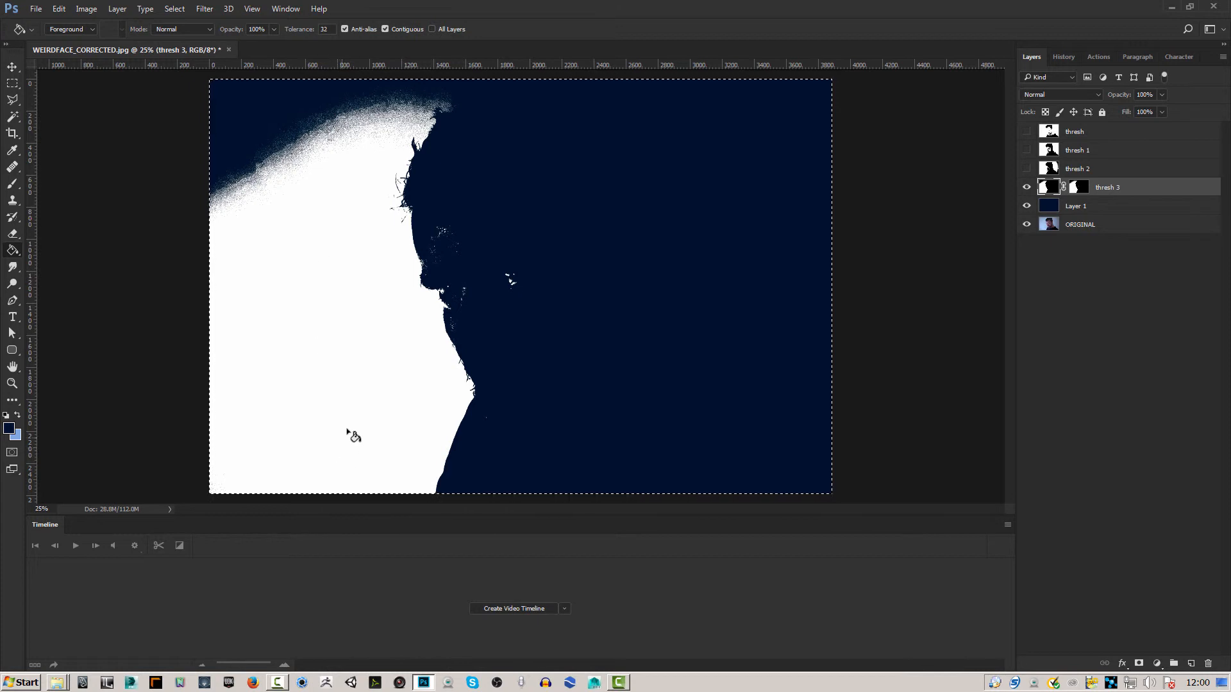
- Invert the thresh 3 layer mask, then return to the layer's image
left_click(1078, 188, "alt")
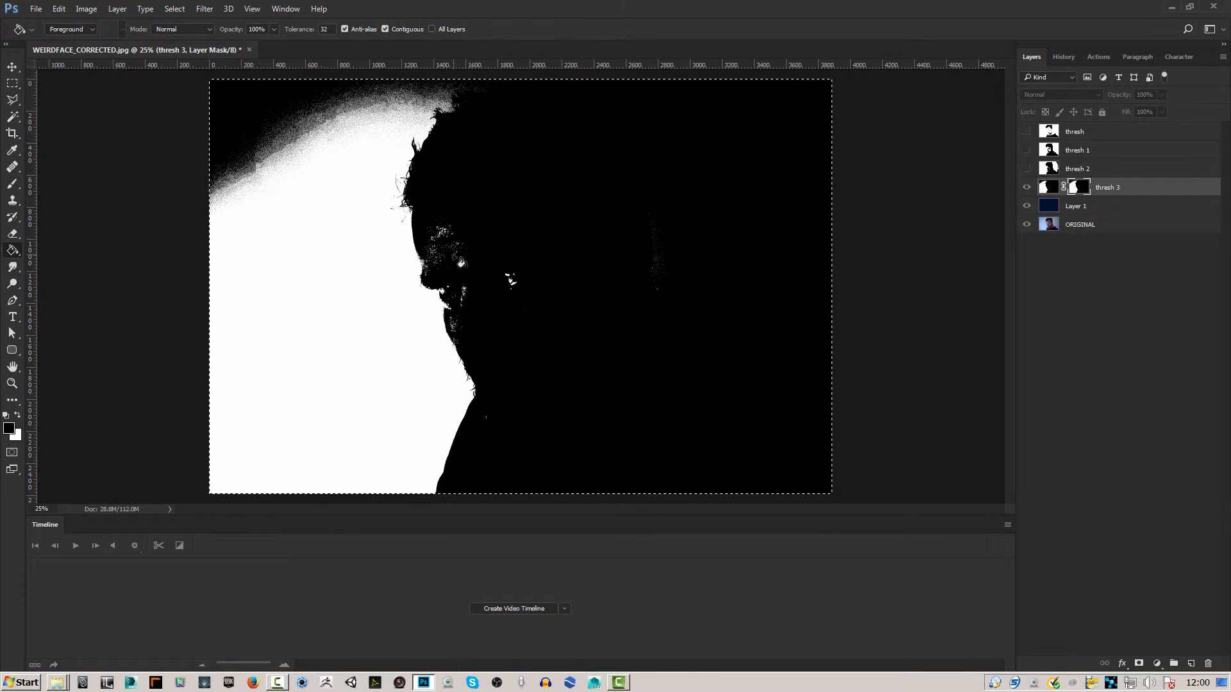
left_click(87, 9)
mouse_move(96, 48)
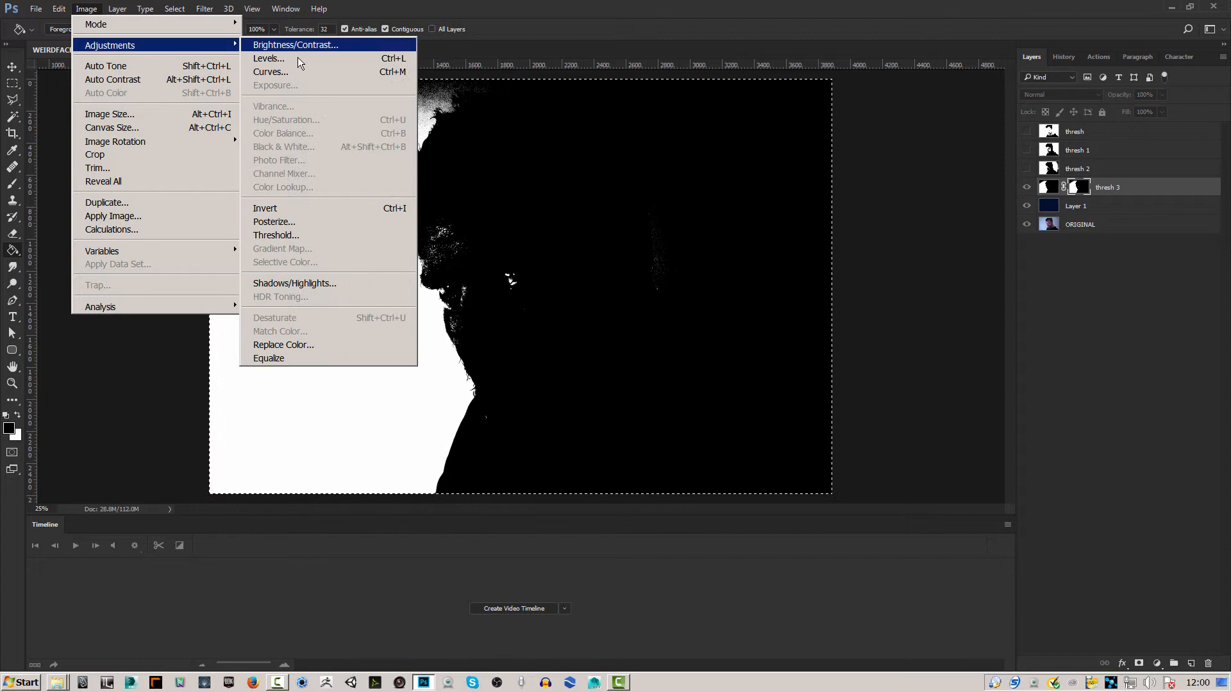
left_click(275, 208)
left_click(1050, 187)
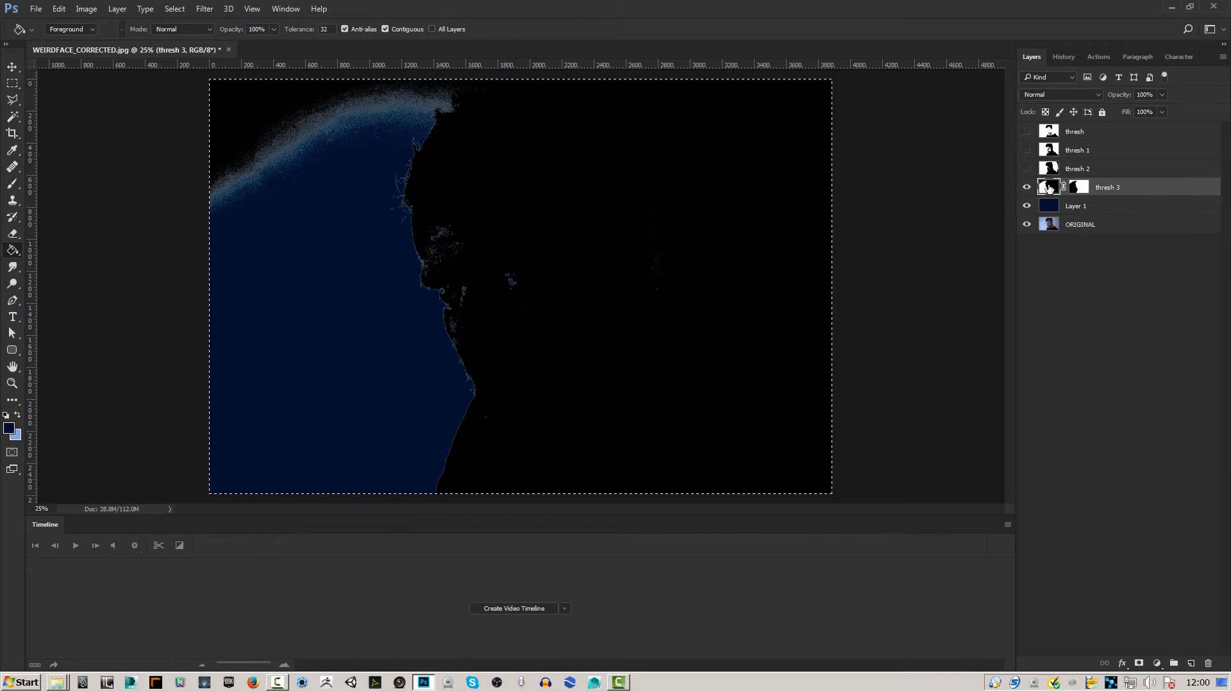
- Apply a Color Overlay layer style to thresh 3 in dark blue #04305d
left_click(117, 9)
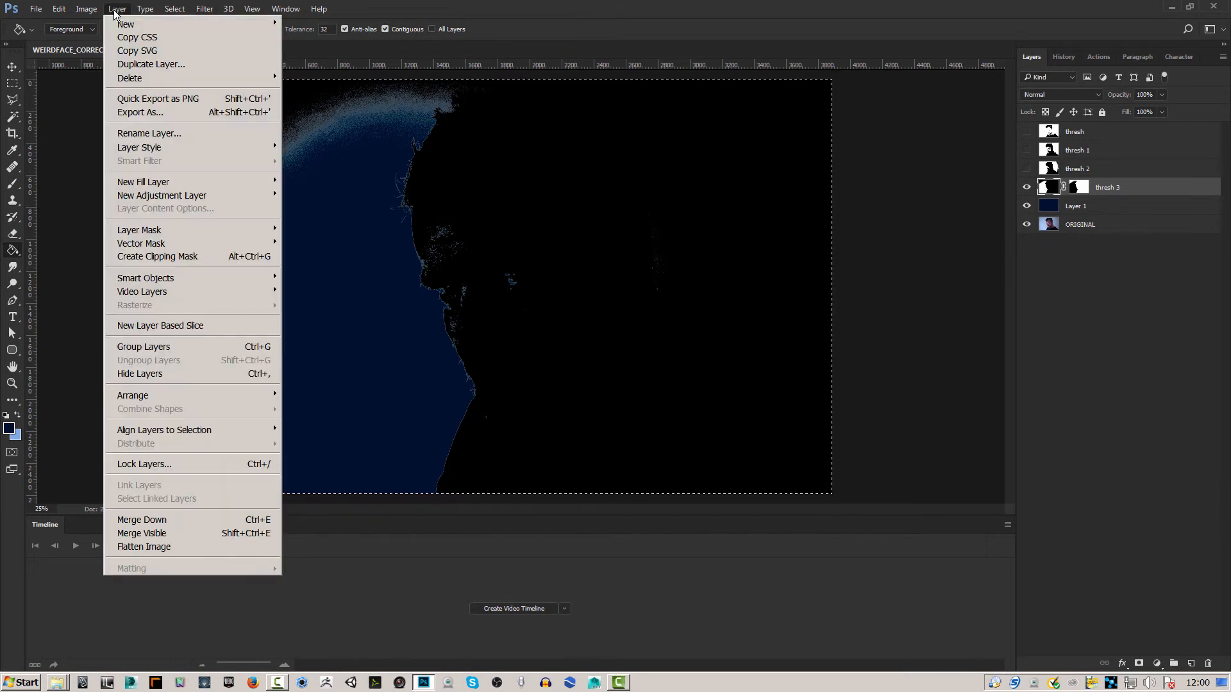
mouse_move(162, 150)
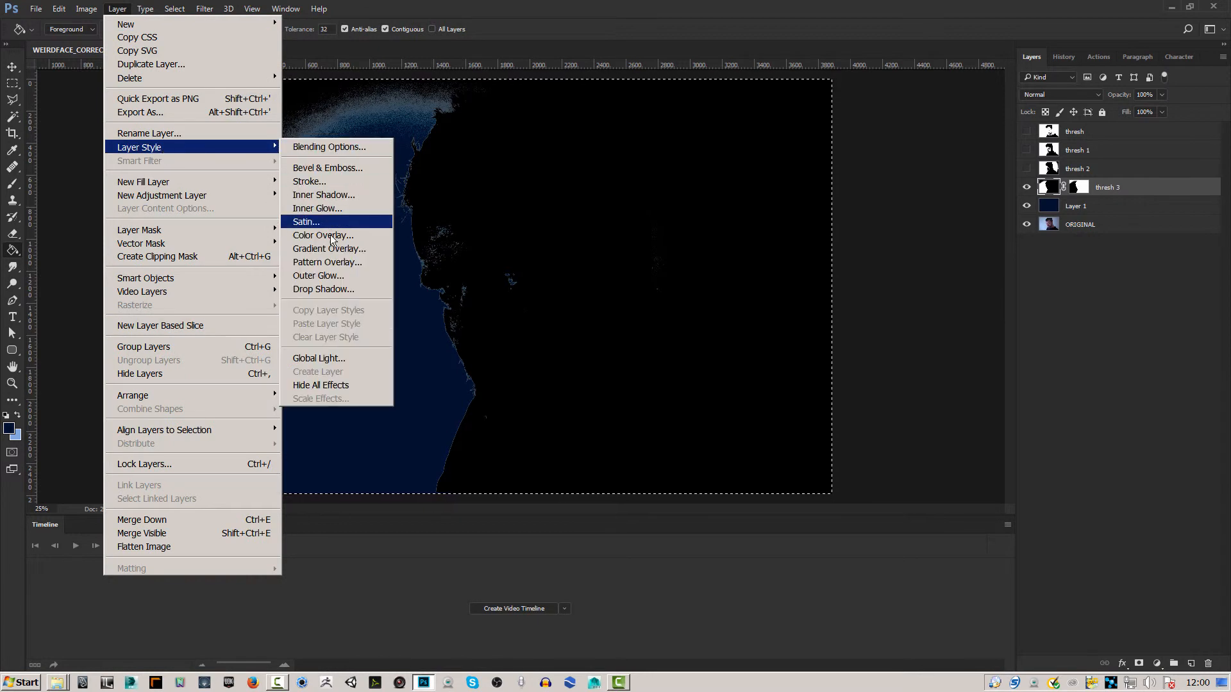
left_click(322, 236)
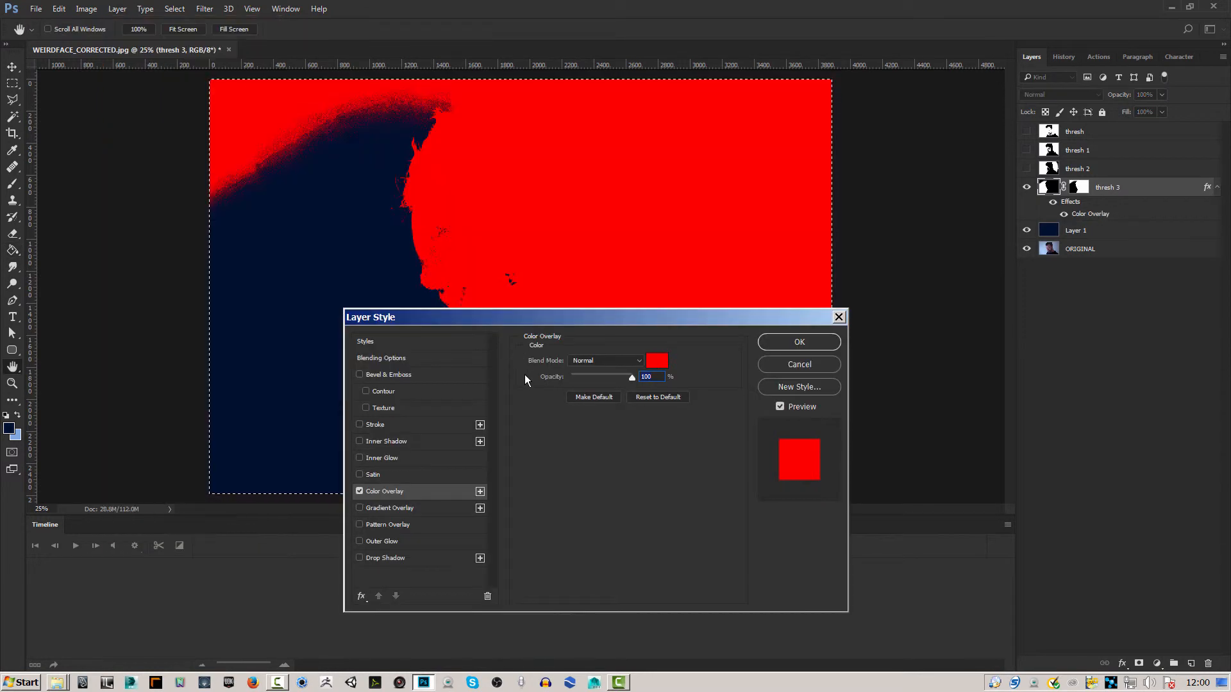
left_click(657, 361)
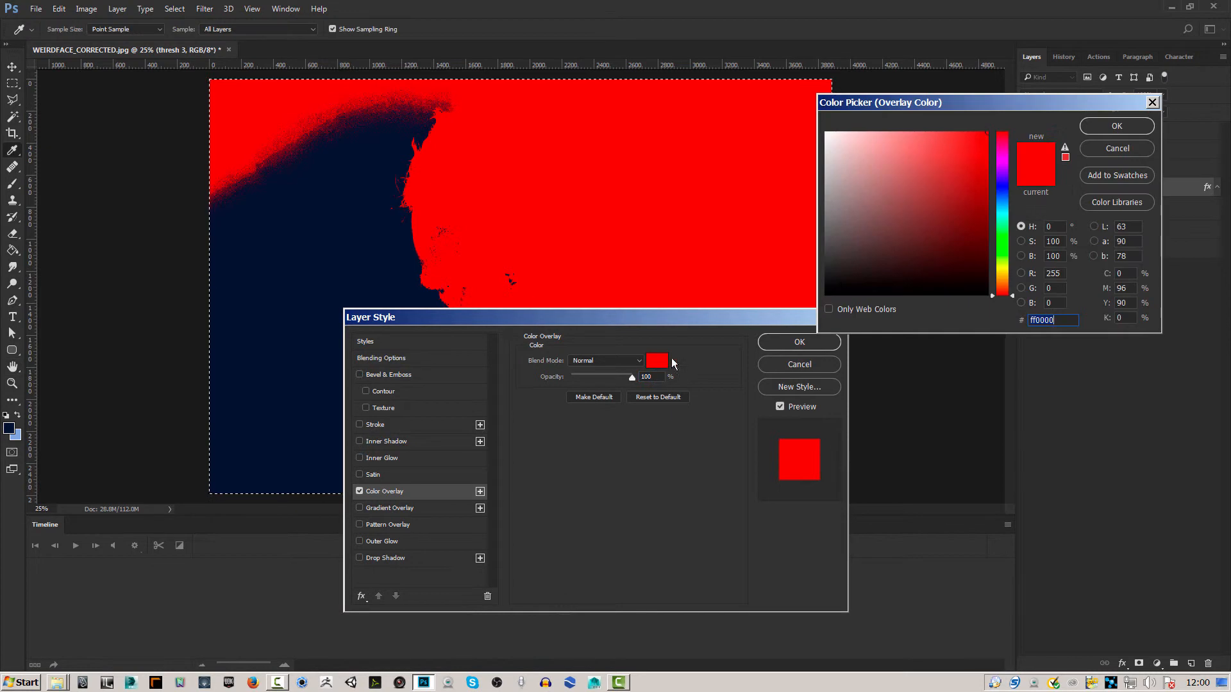
left_click_drag(1001, 292, 1000, 200)
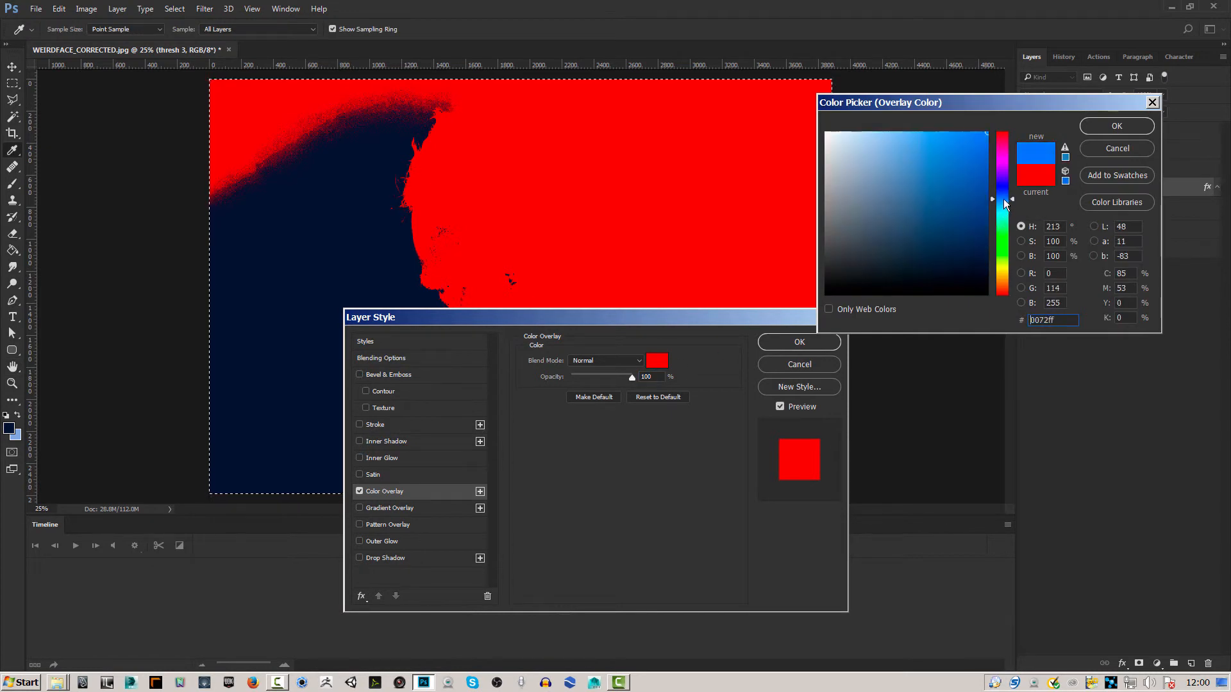
left_click(961, 243)
mouse_move(960, 243)
left_mouse_down()
mouse_move(984, 263)
mouse_move(982, 235)
left_mouse_up()
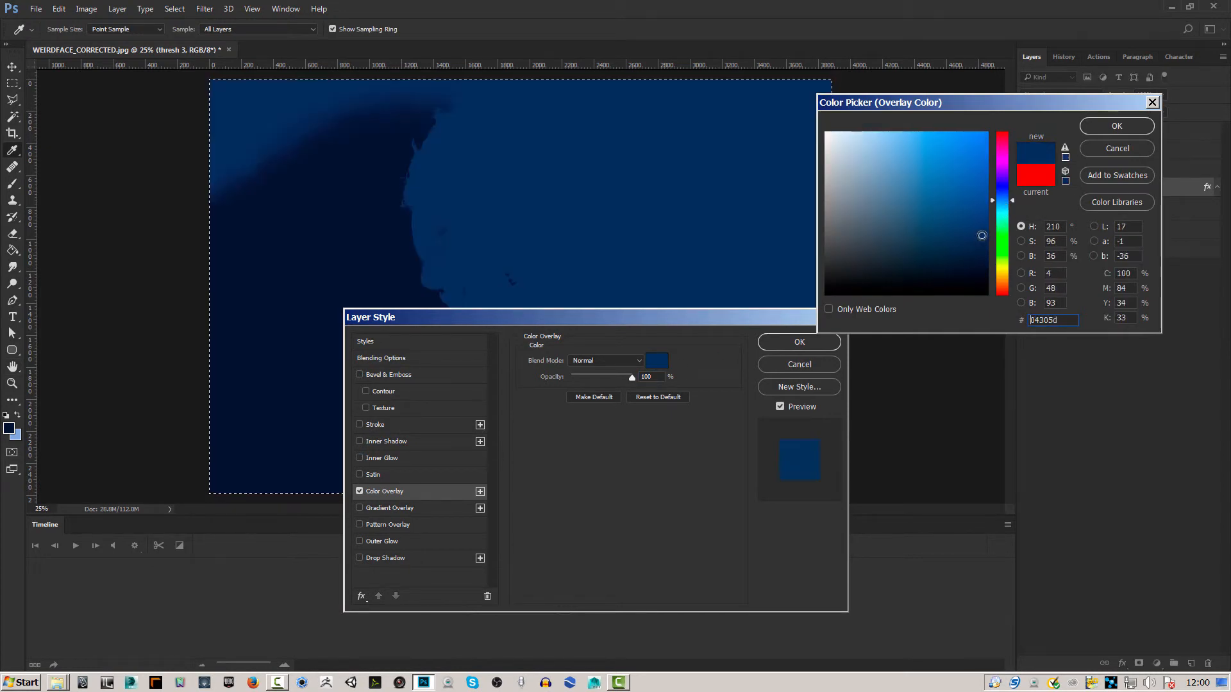
left_click(1098, 129)
left_click(811, 343)
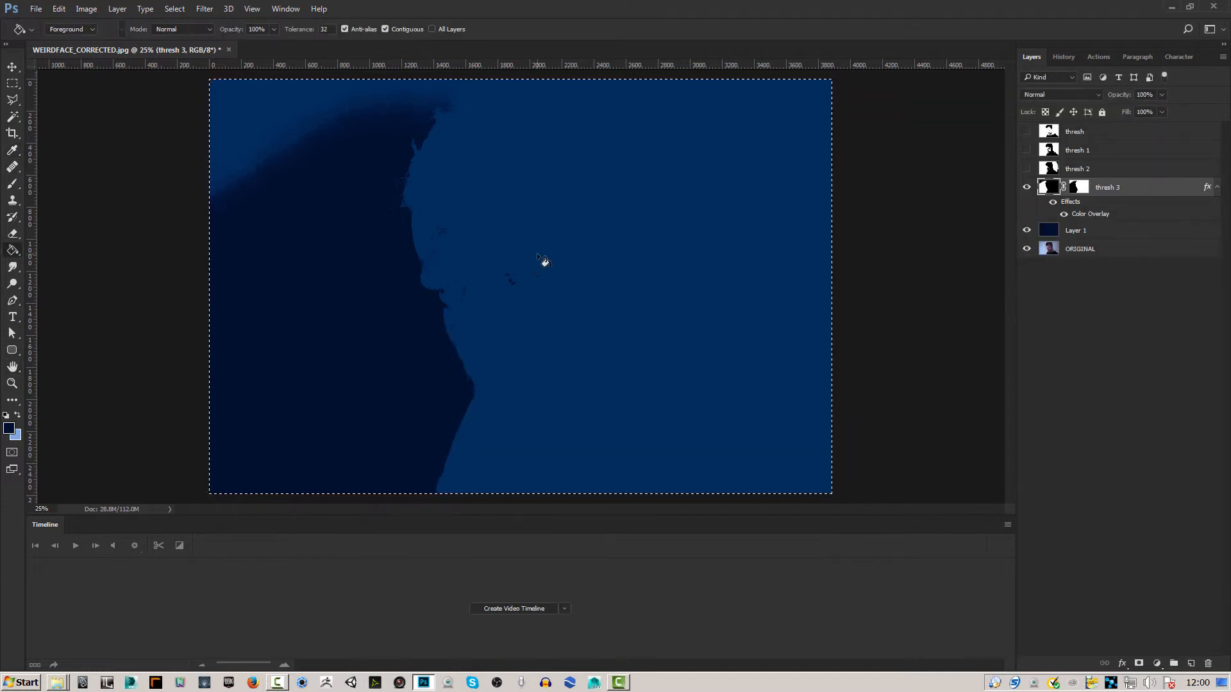
- Show thresh 2 and give it a layer mask made from an inverted copy of its own threshold image
left_click(1027, 170)
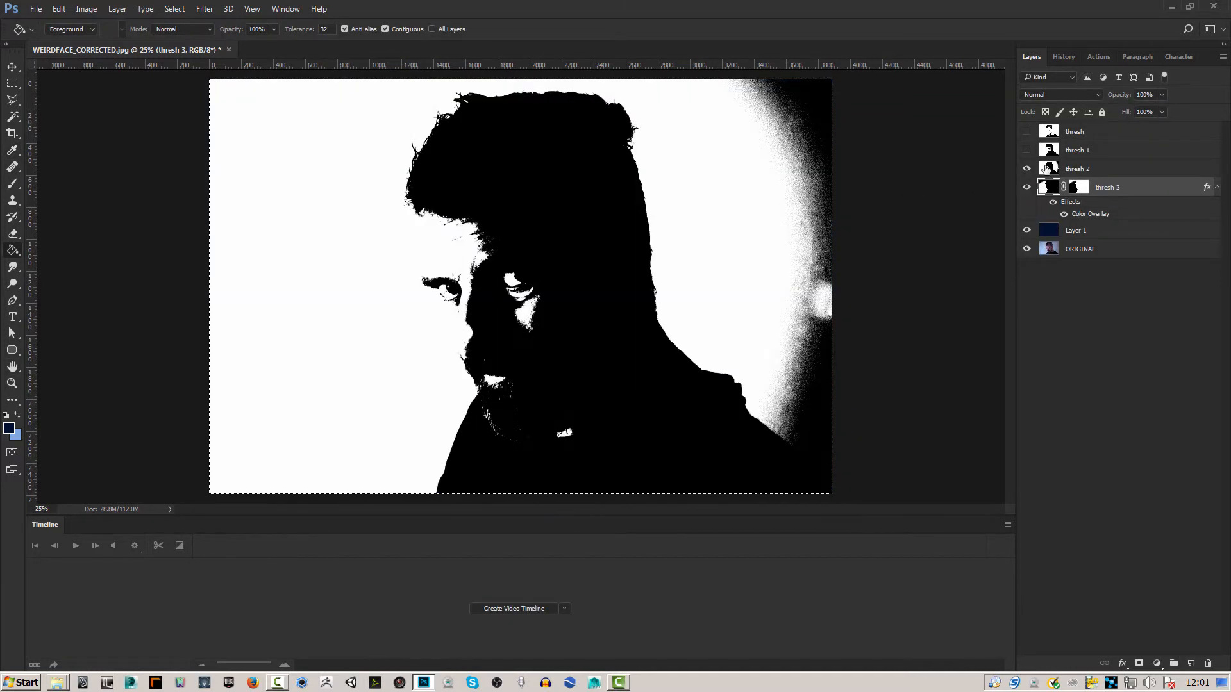
left_click(1055, 170)
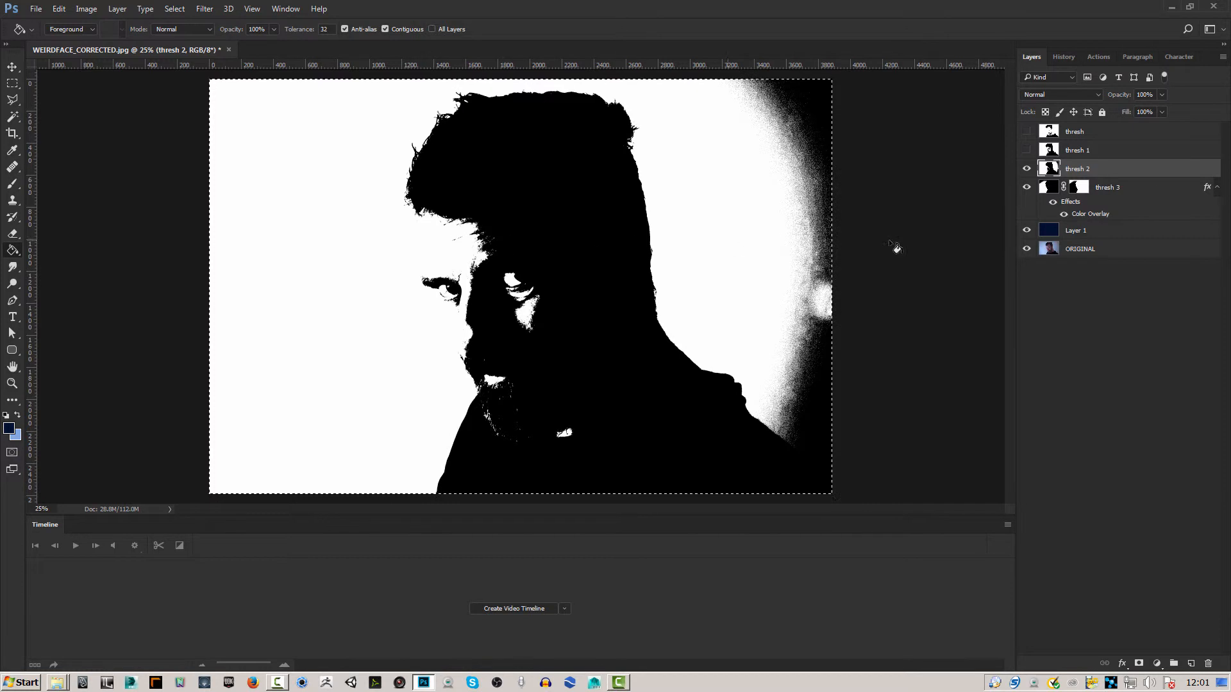
left_click(1139, 664)
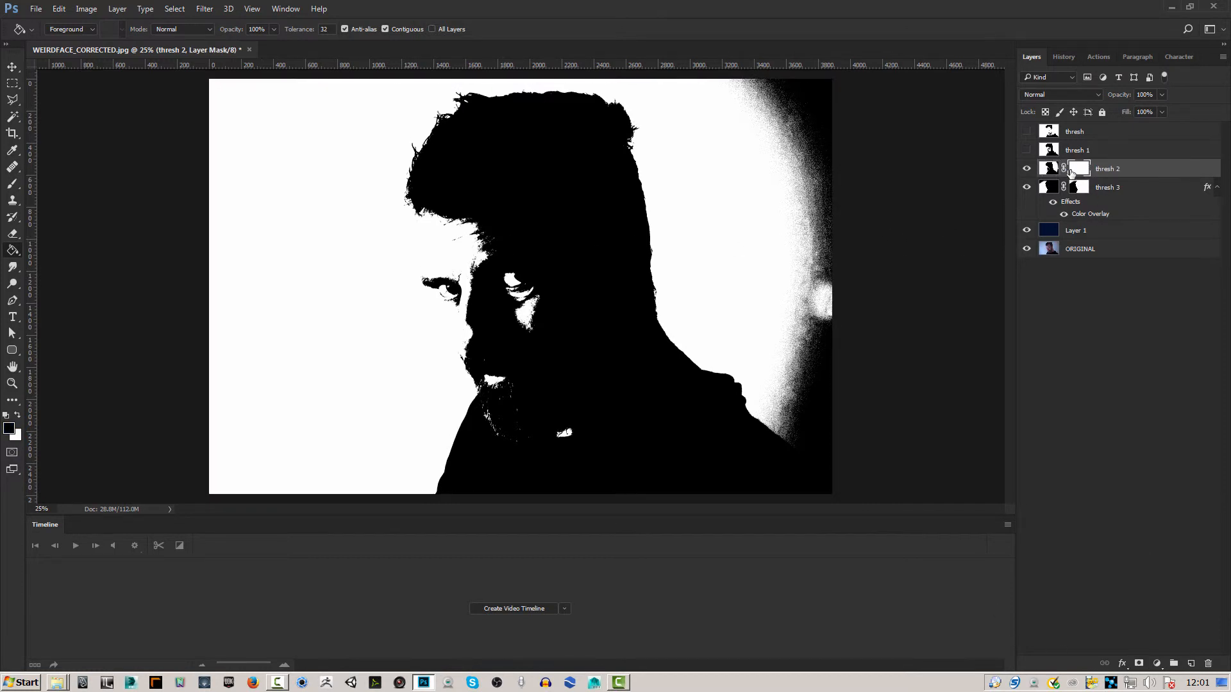
left_click(1071, 170, "alt")
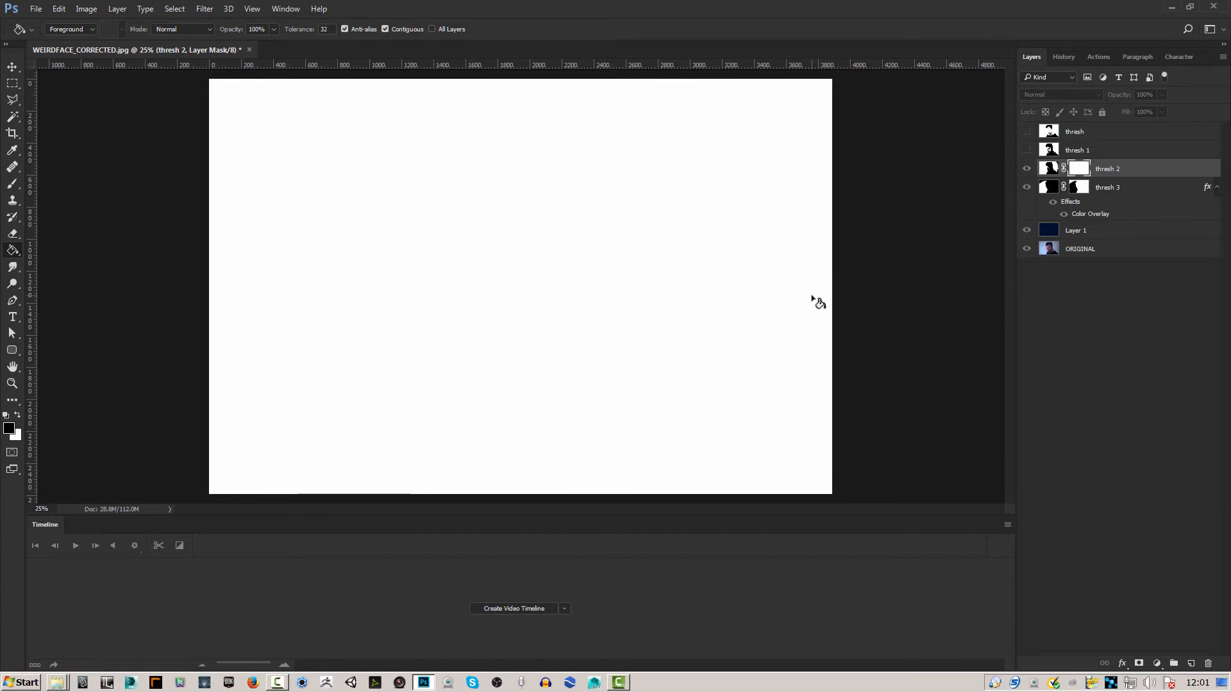
key("ctrl+v")
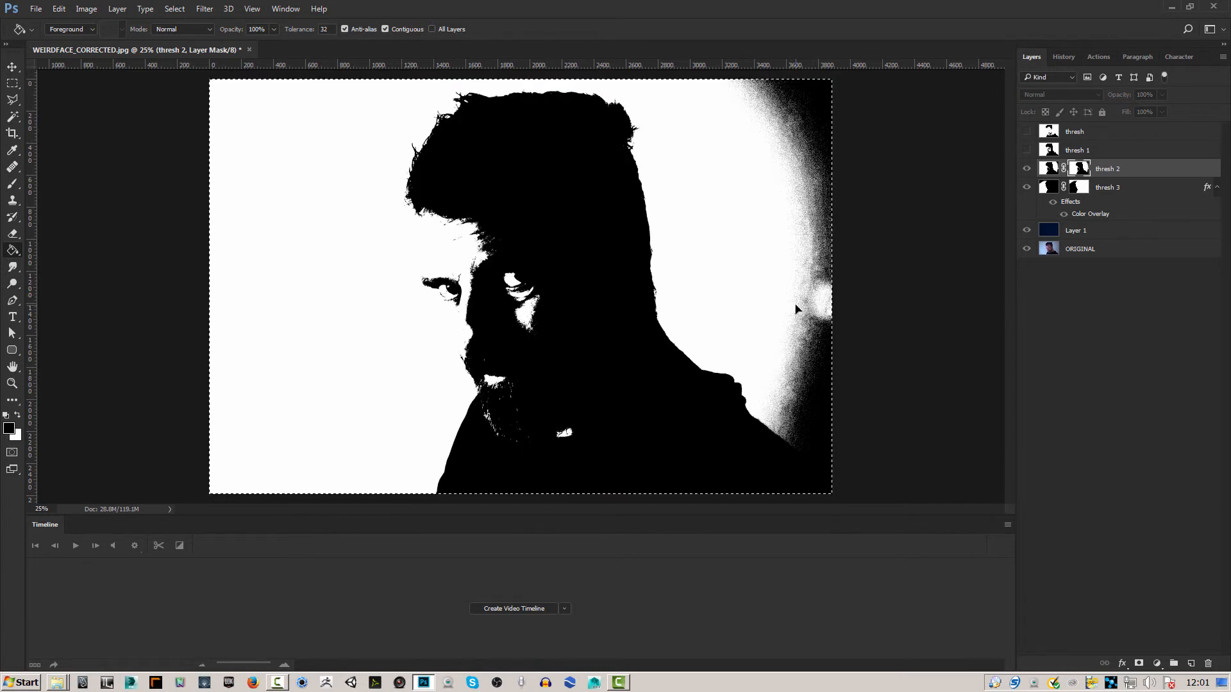
key("ctrl+i")
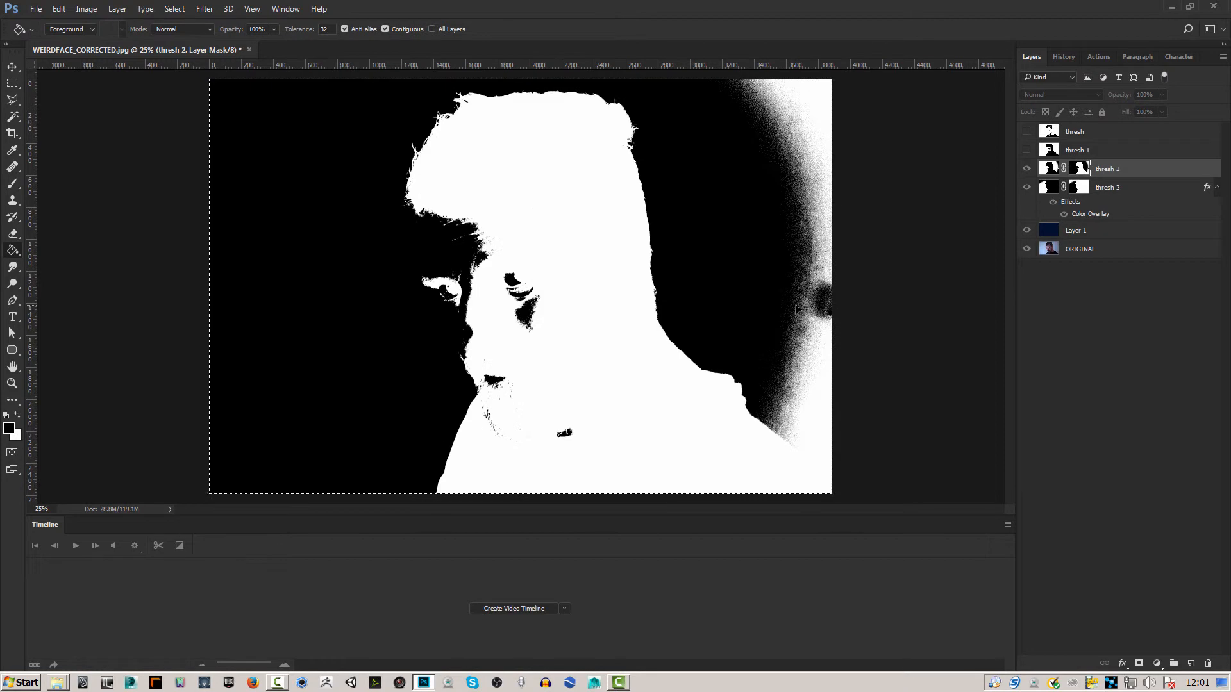
left_click(1049, 171)
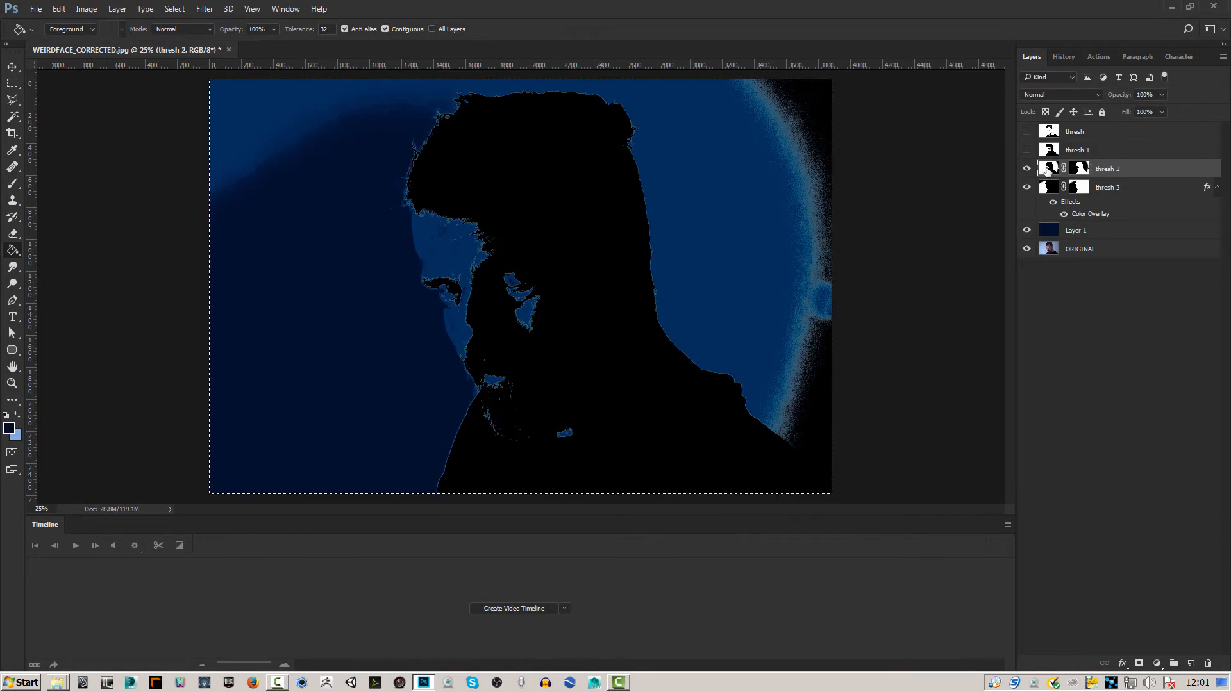
- Apply a Color Overlay layer style to thresh 2 in medium blue #0e4b89
left_click(117, 9)
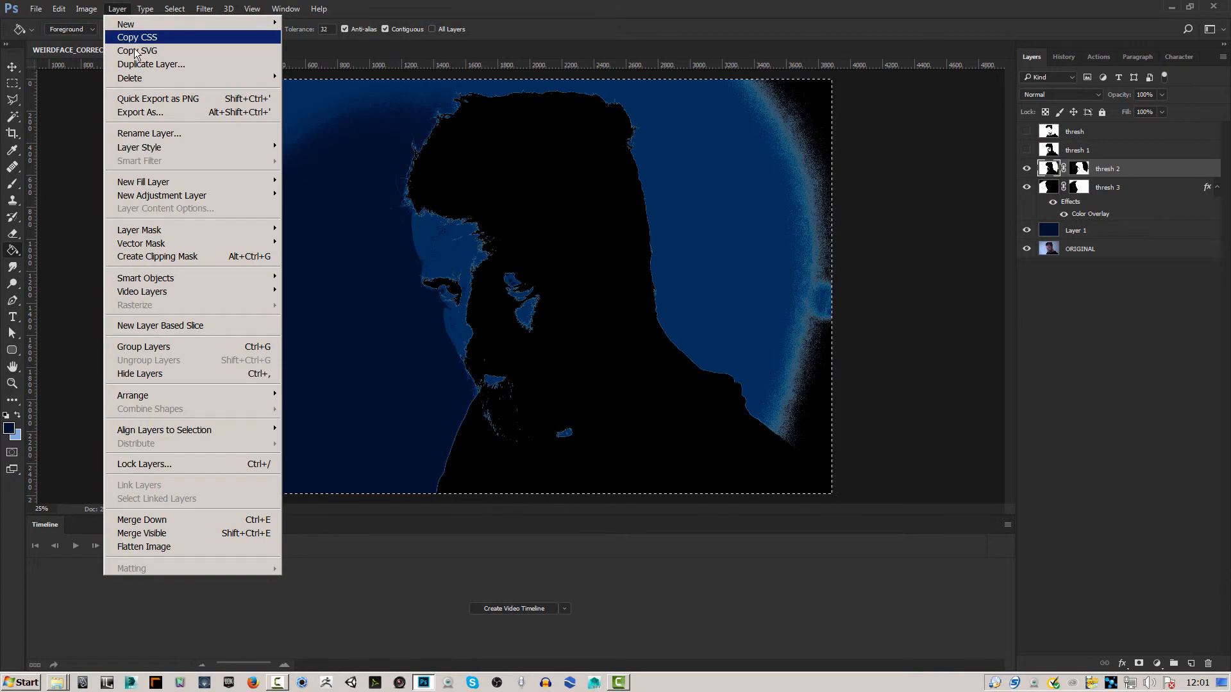
mouse_move(157, 149)
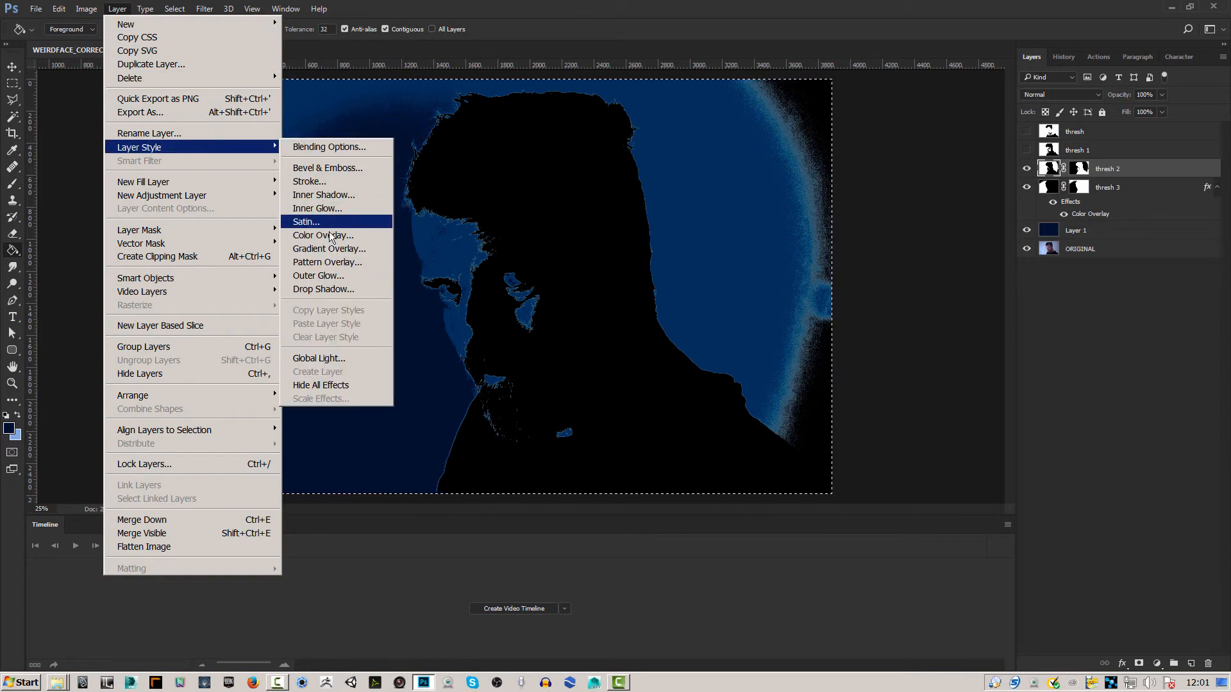
left_click(322, 236)
left_click(656, 360)
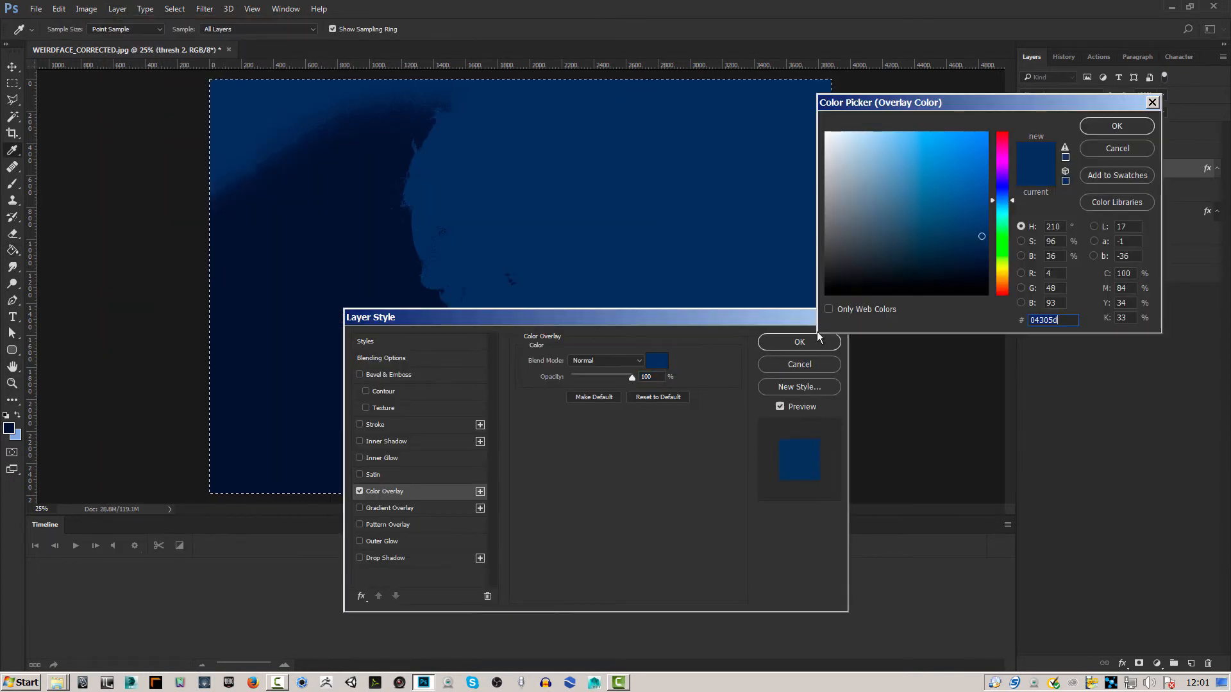
left_click_drag(980, 233, 972, 207)
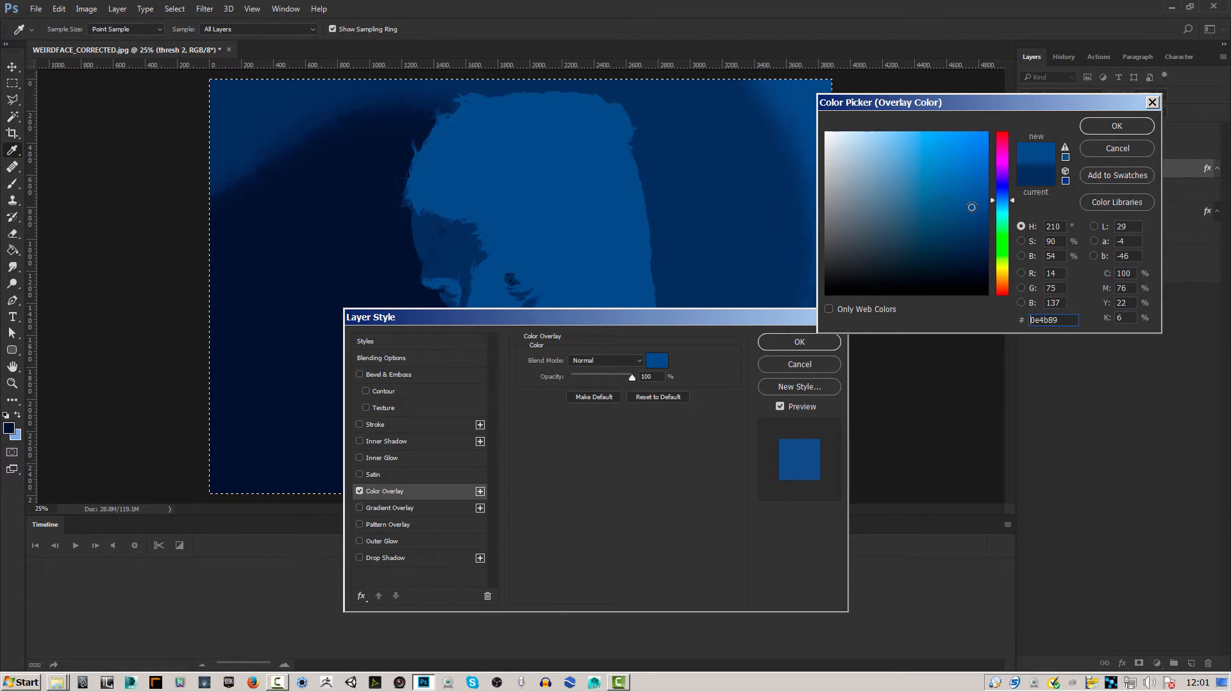
left_click(1097, 124)
left_click(802, 341)
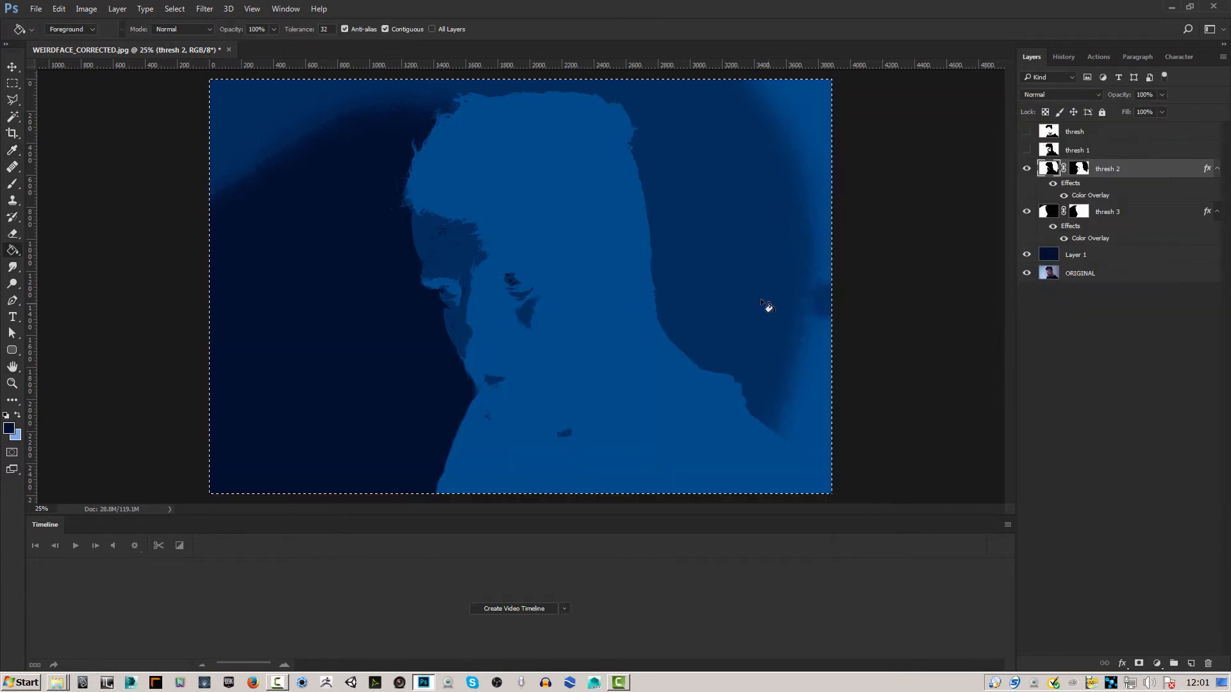
- Show the thresh 1 layer, select its entire canvas and copy the threshold image
left_click(1026, 150)
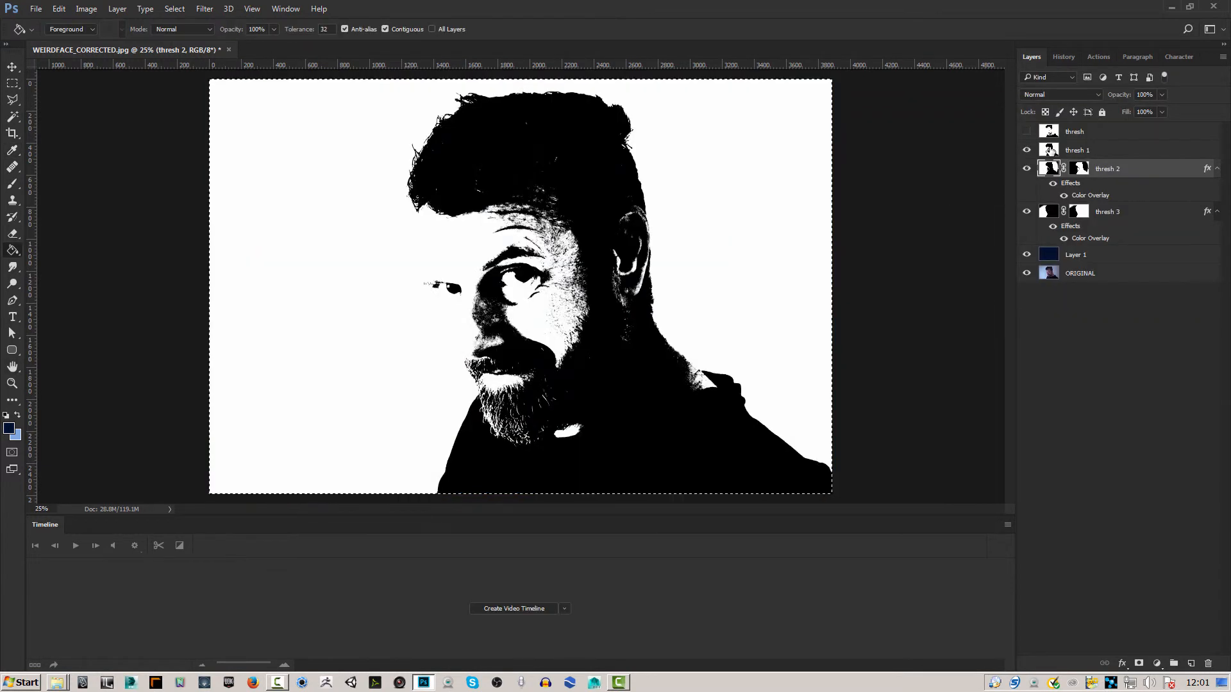
left_click(1052, 150)
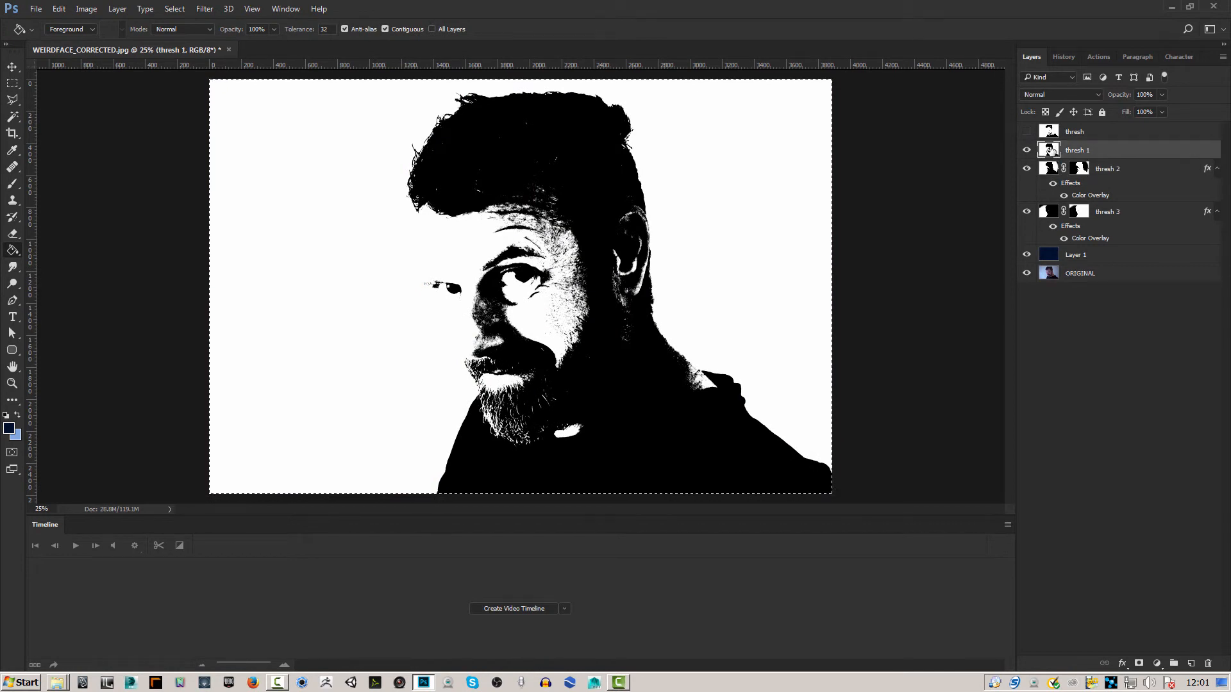
left_click(182, 13)
left_click(182, 23)
left_click(58, 9)
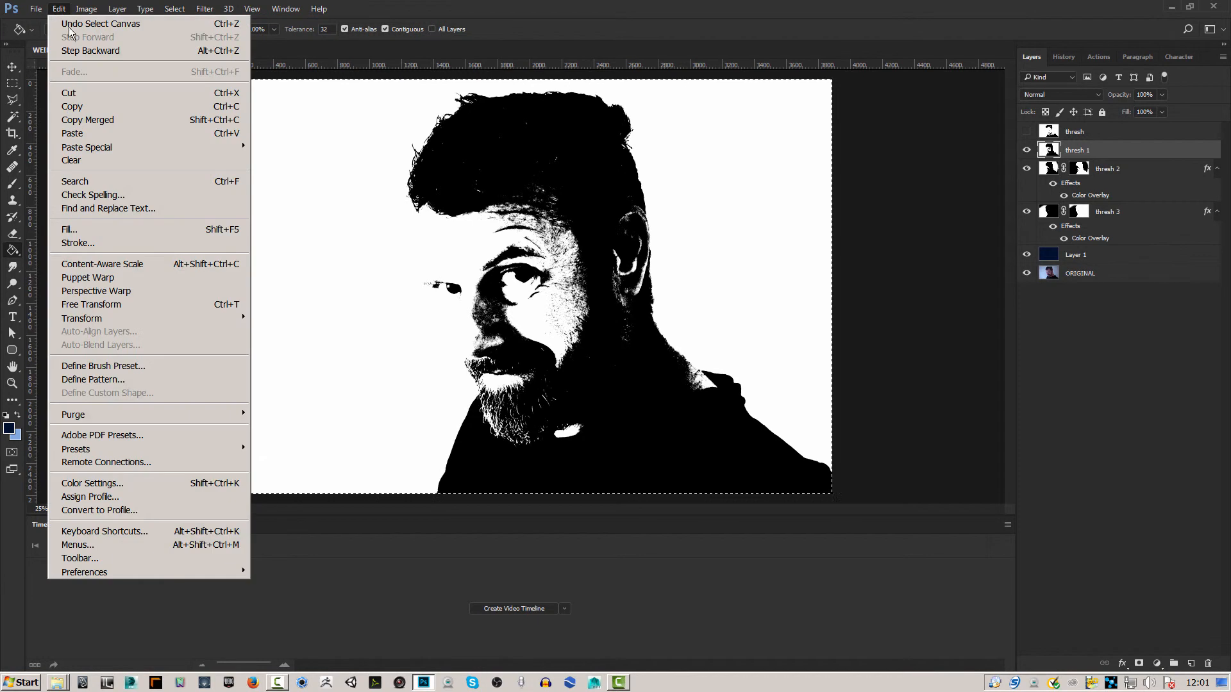
left_click(70, 107)
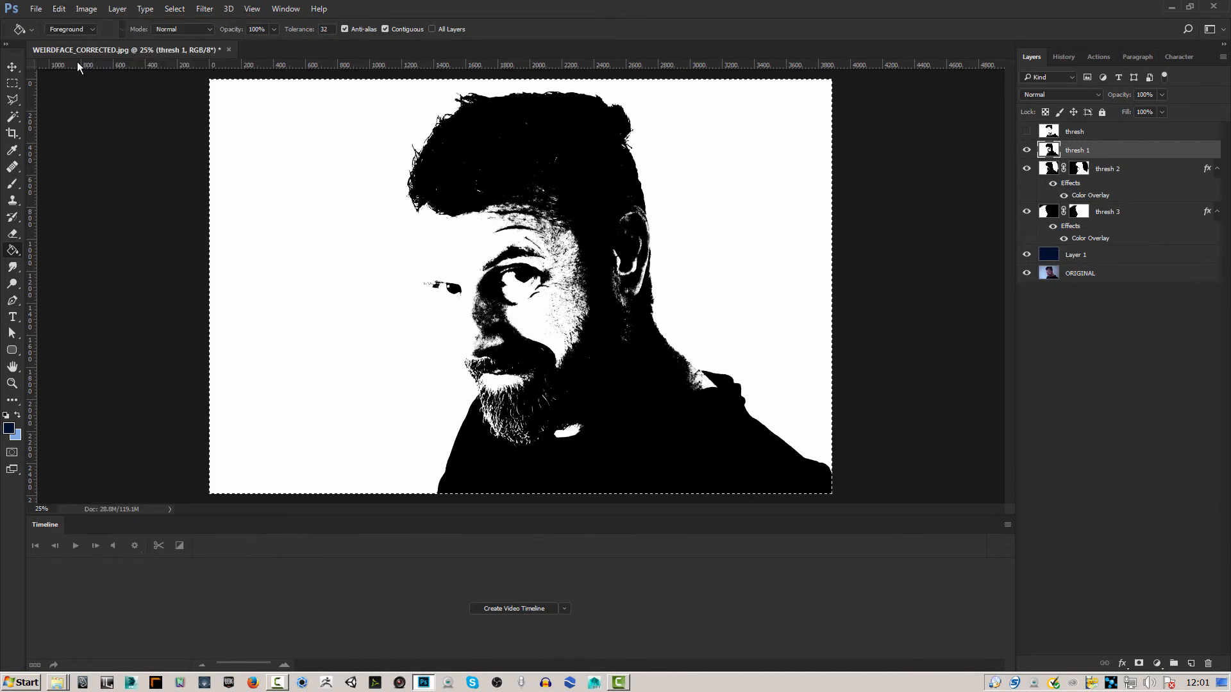
- Add a layer mask to thresh 1 and paste the copied threshold image into the mask
left_click(1139, 664)
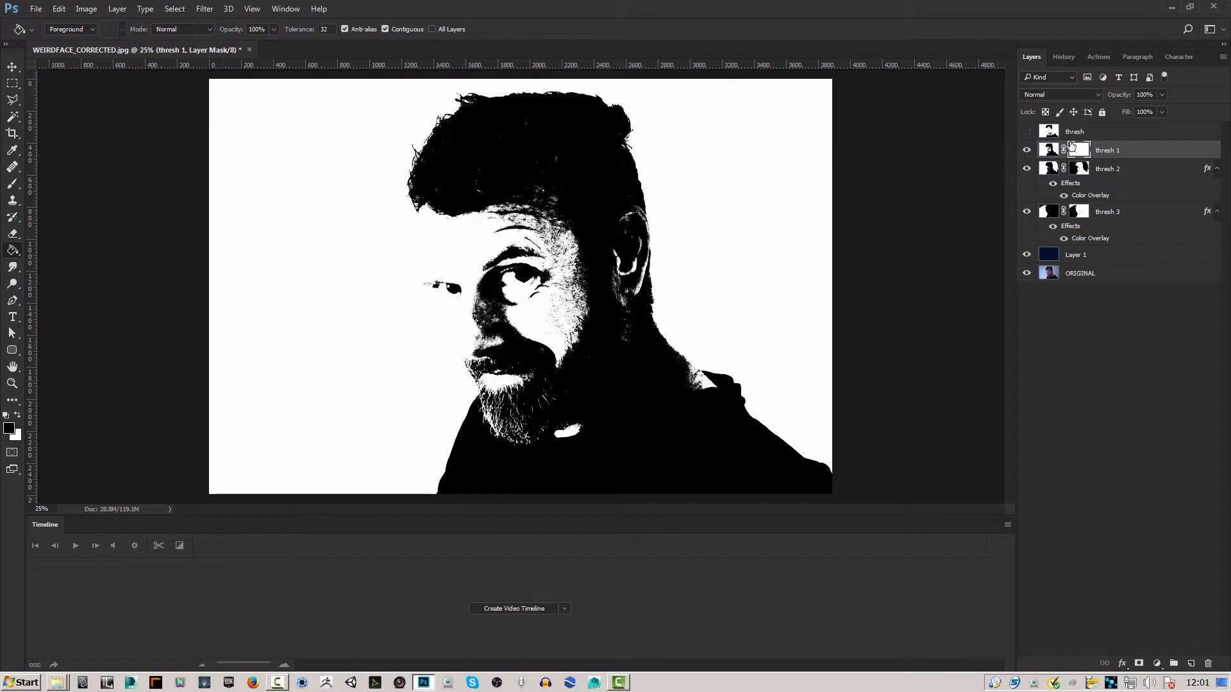
left_click(1078, 149, "alt")
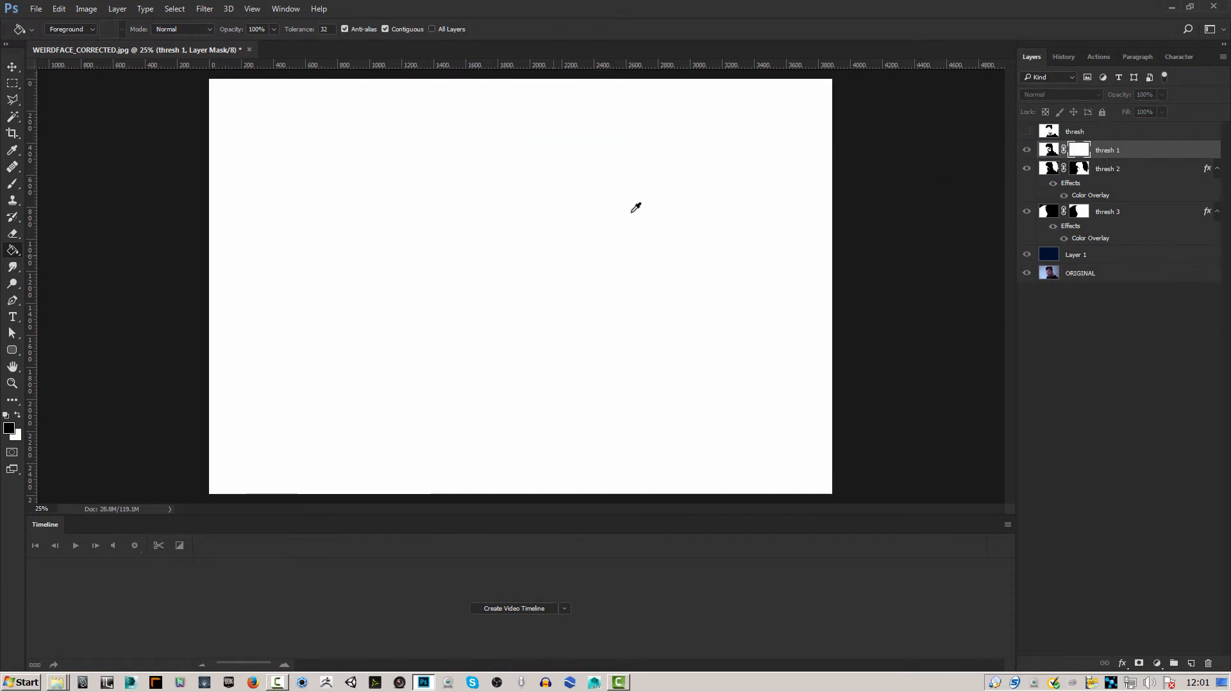
left_click(1049, 153)
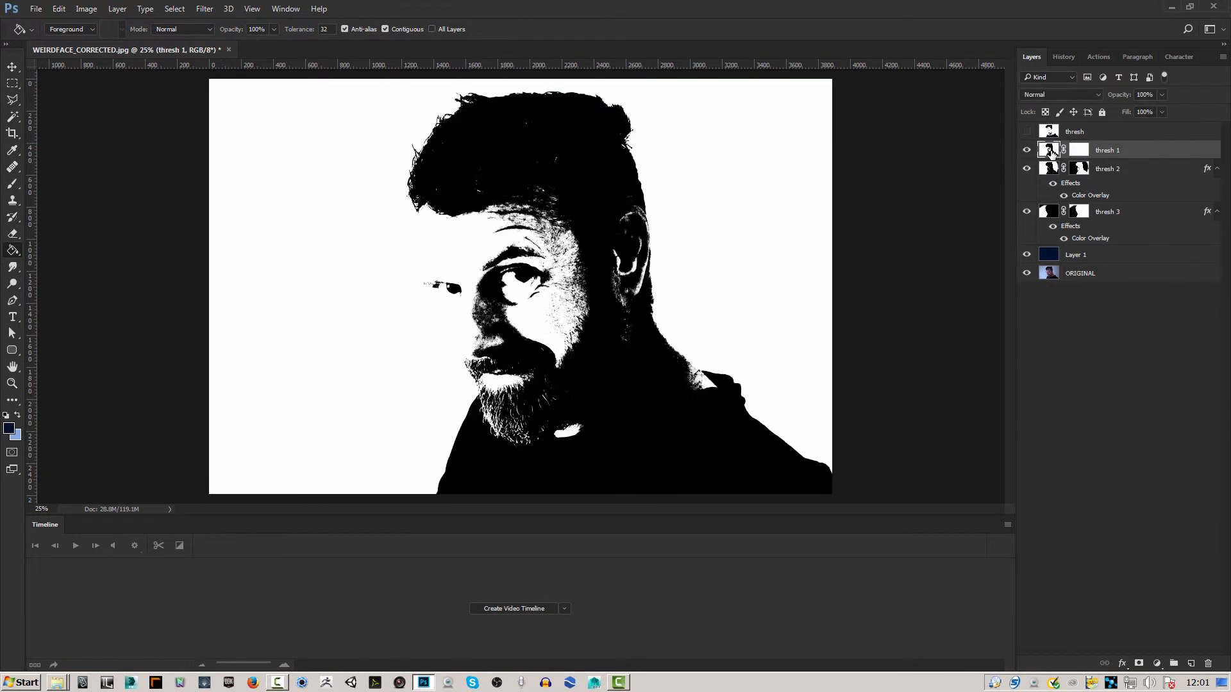
left_click(1077, 152, "alt")
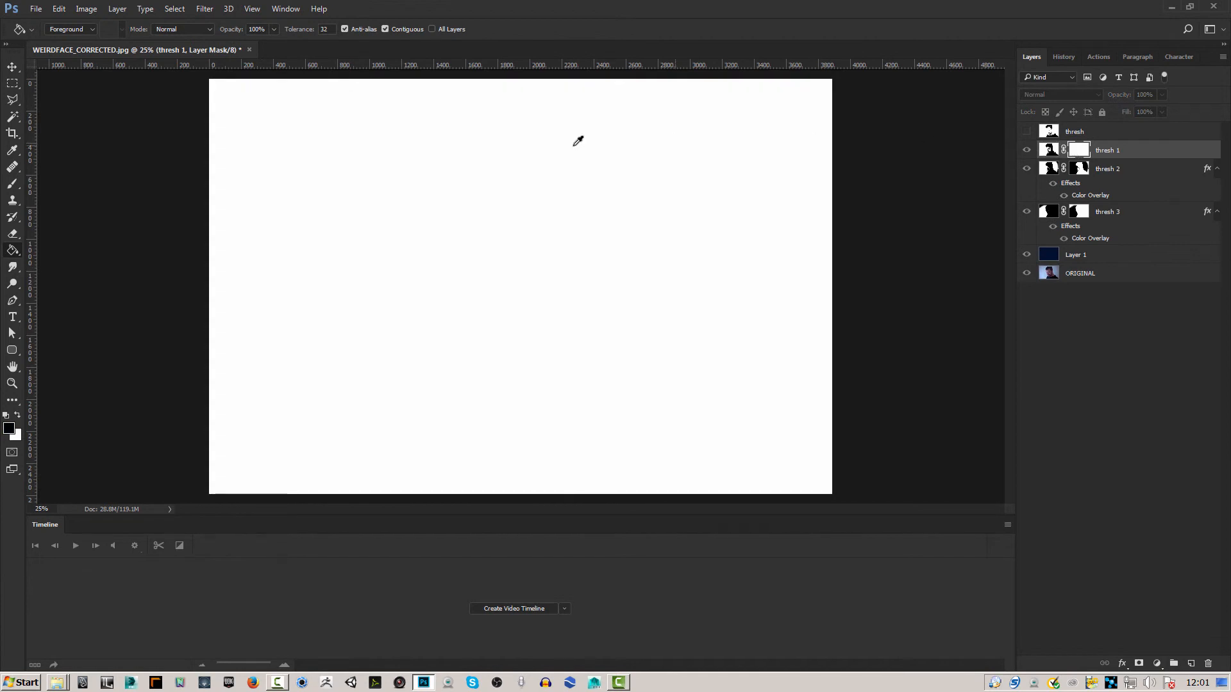
left_click(59, 9)
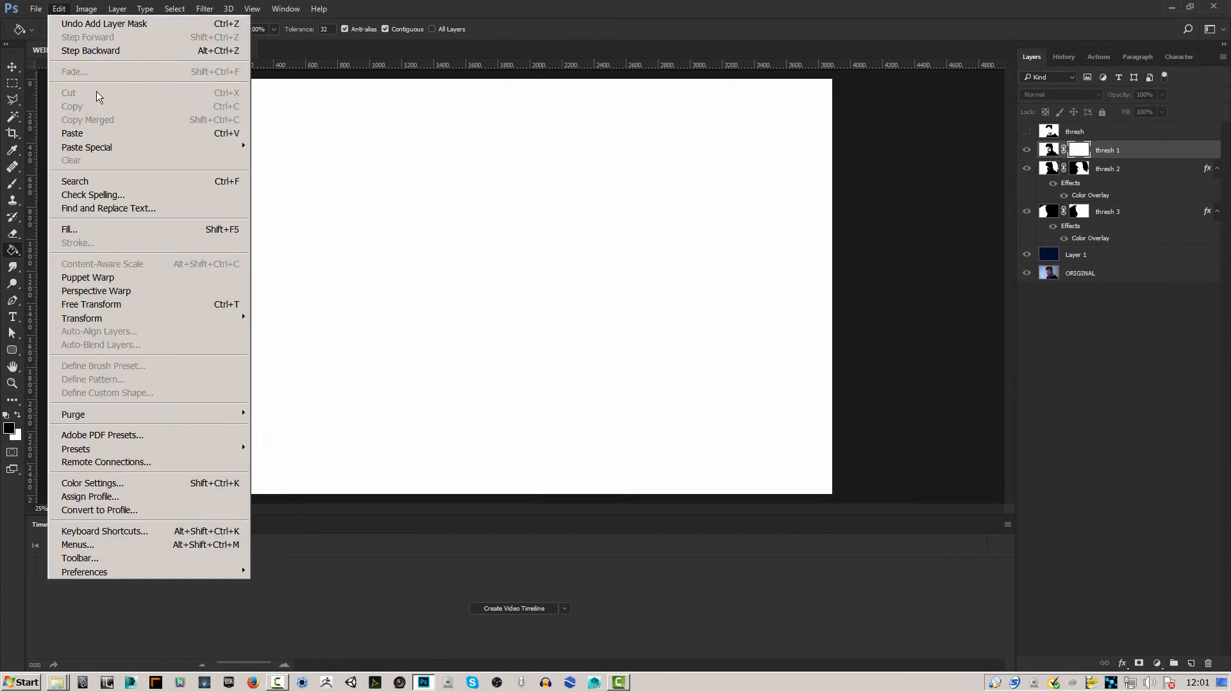
left_click(92, 132)
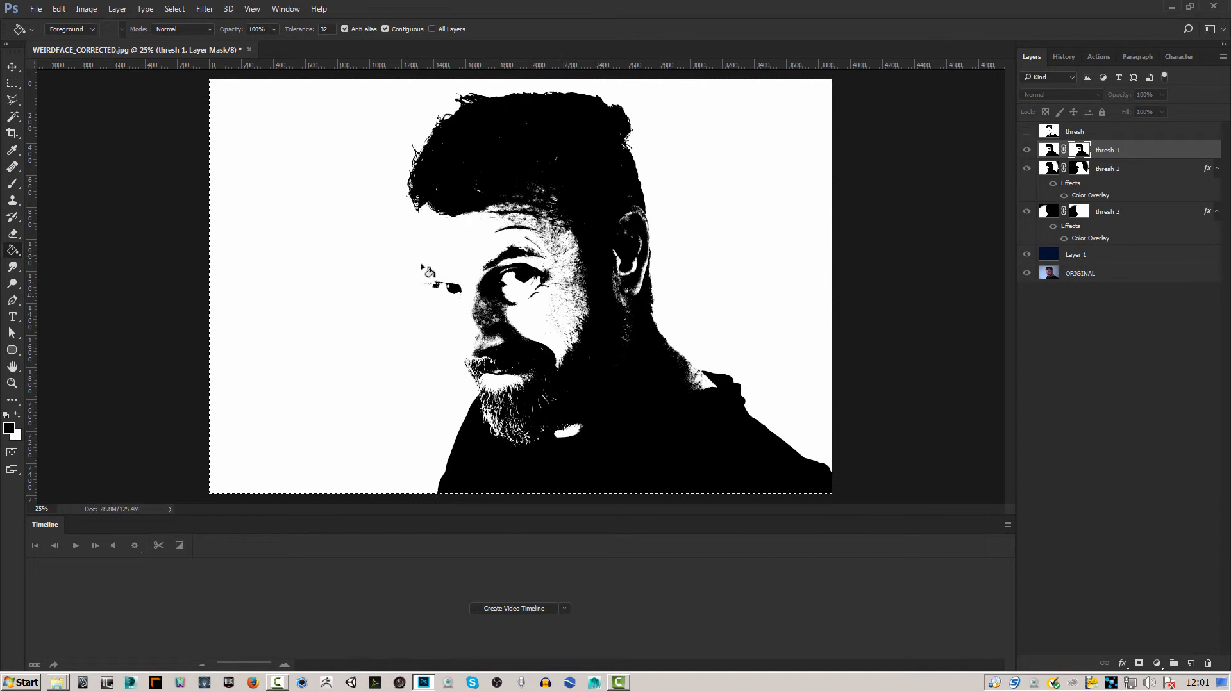
- Invert the thresh 1 layer mask, then return to the layer's image
left_click(86, 9)
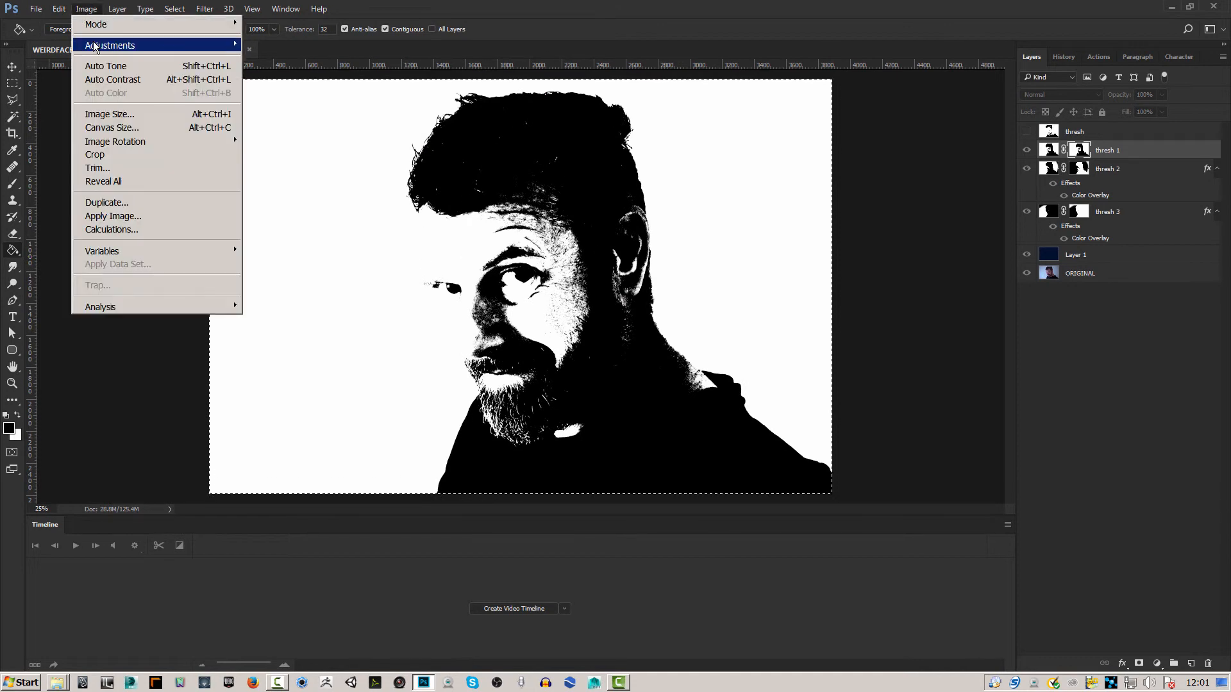
mouse_move(95, 50)
left_click(288, 208)
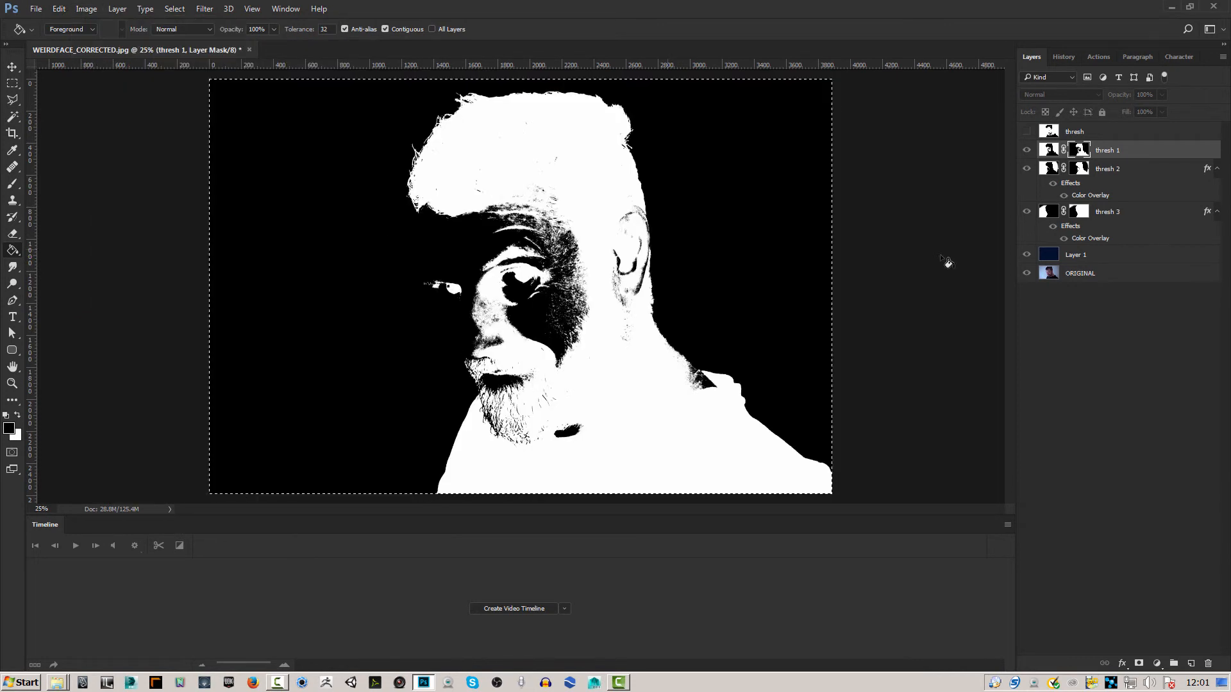
left_click(1046, 151)
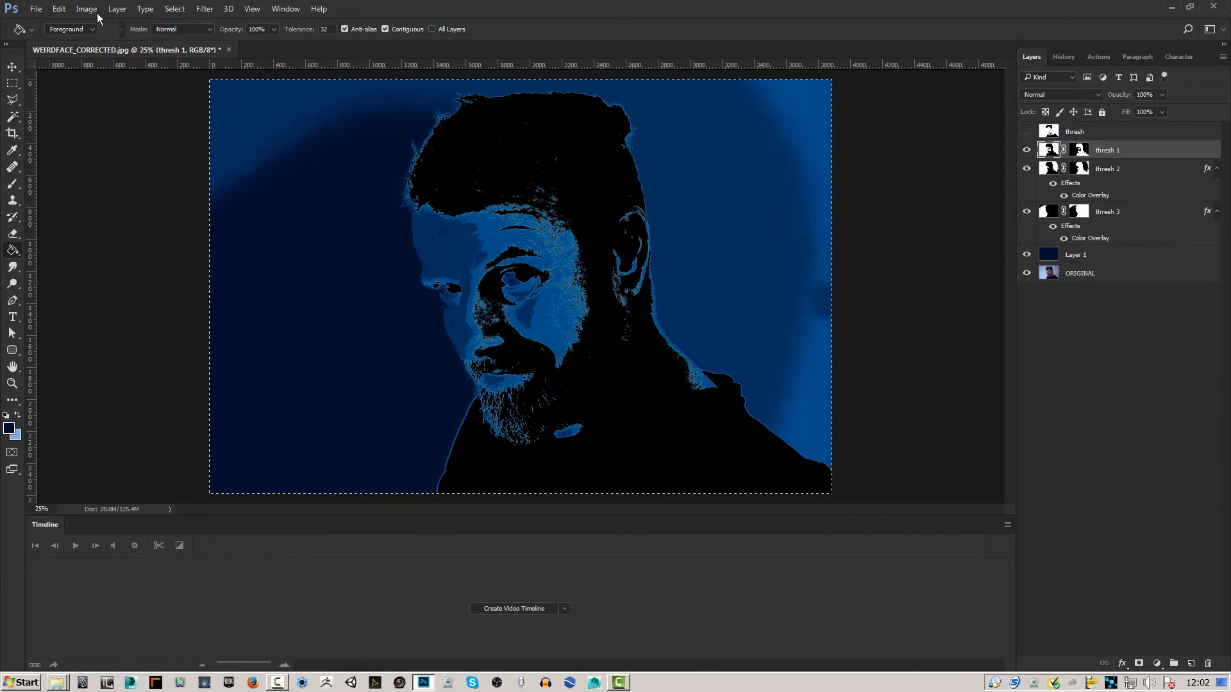
- Apply a Color Overlay layer style to thresh 1 in a bright sky blue, lighter than the thresh 2 overlay
left_click(119, 9)
mouse_move(150, 149)
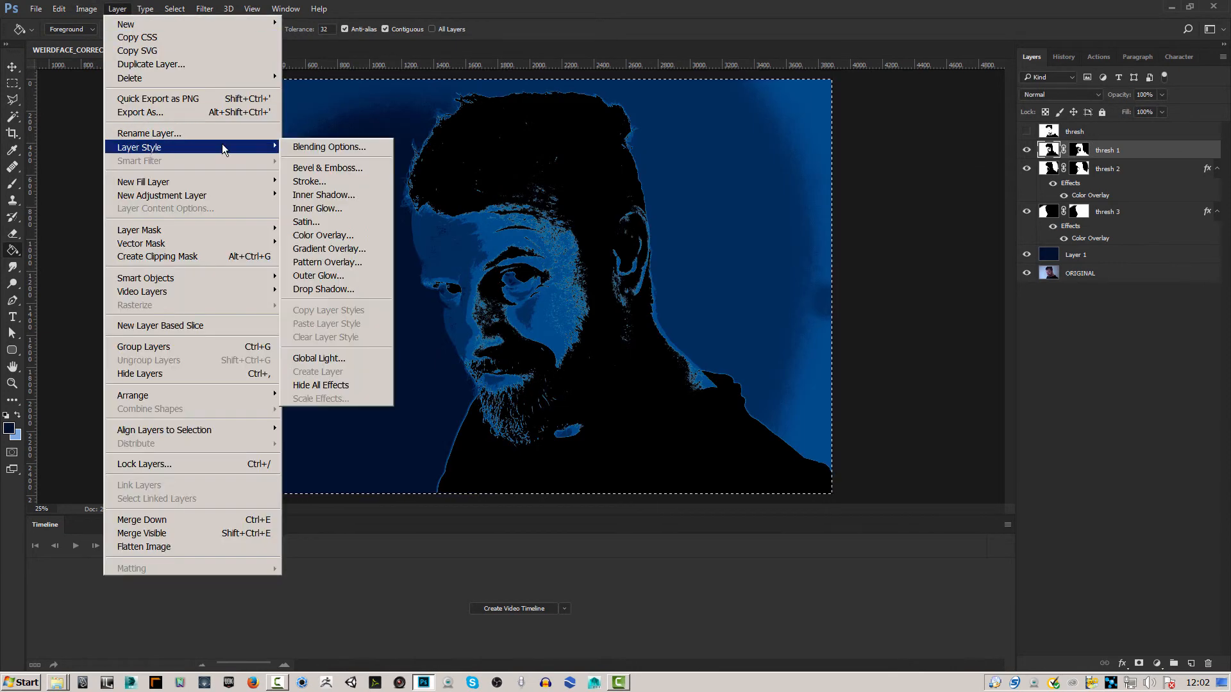
left_click(319, 236)
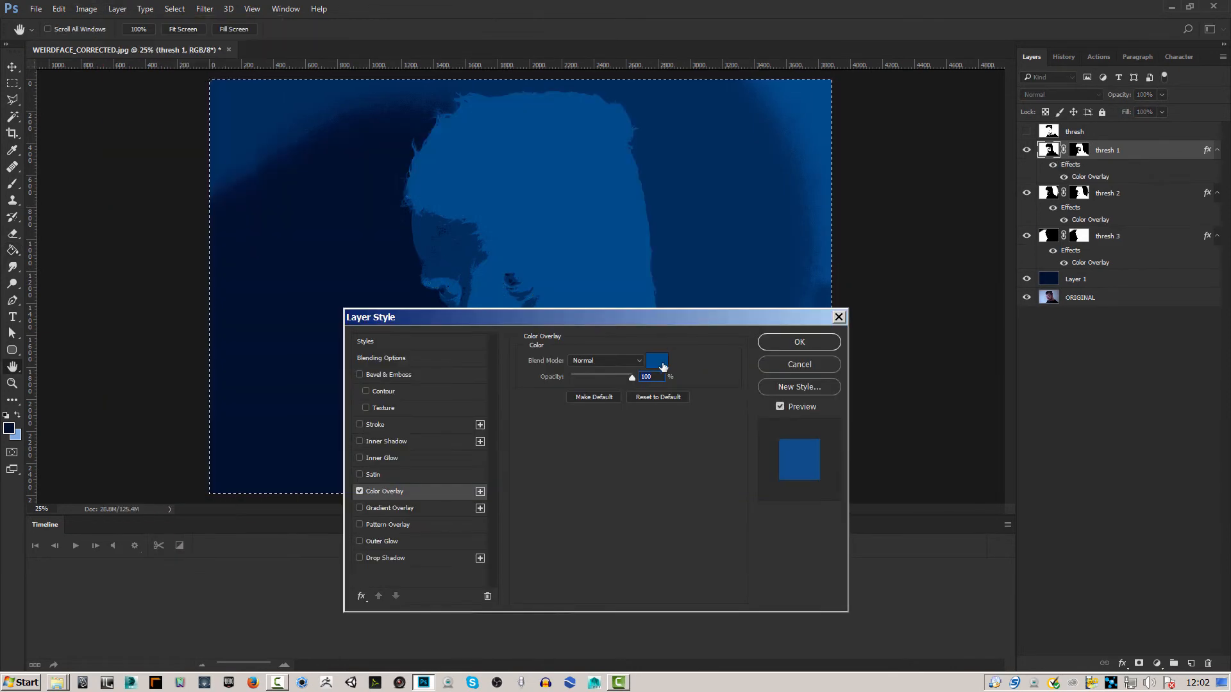
left_click(656, 360)
left_click_drag(953, 213, 928, 161)
left_click(1116, 125)
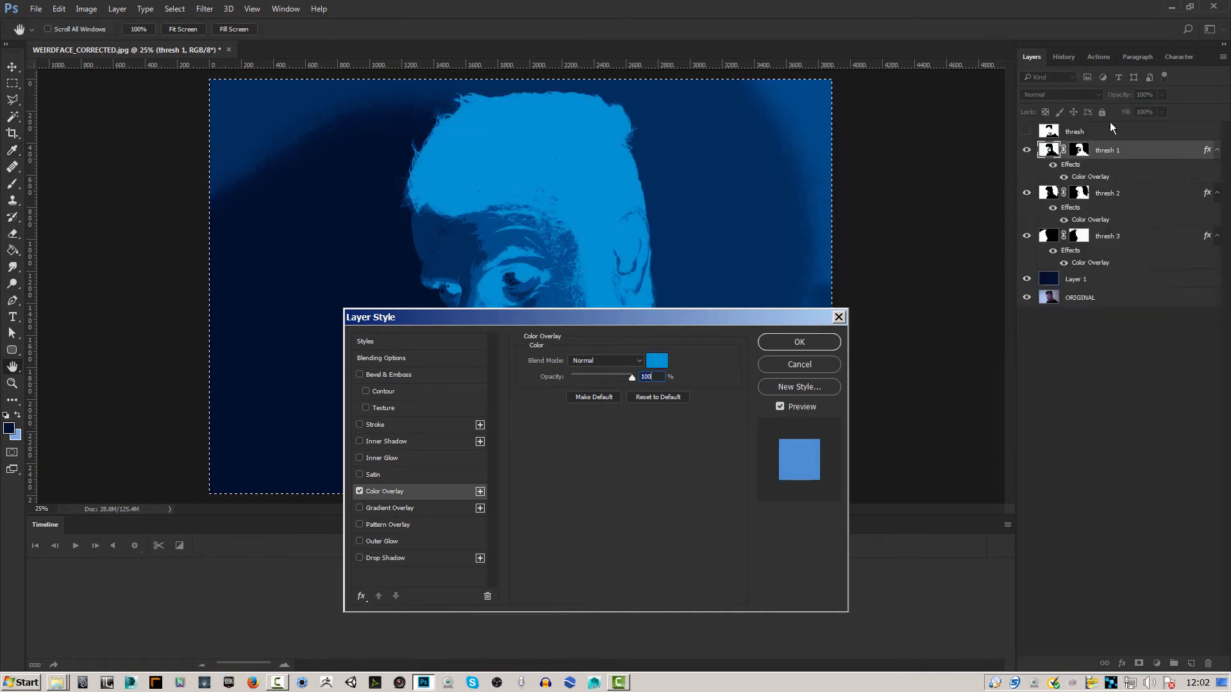
left_click(817, 342)
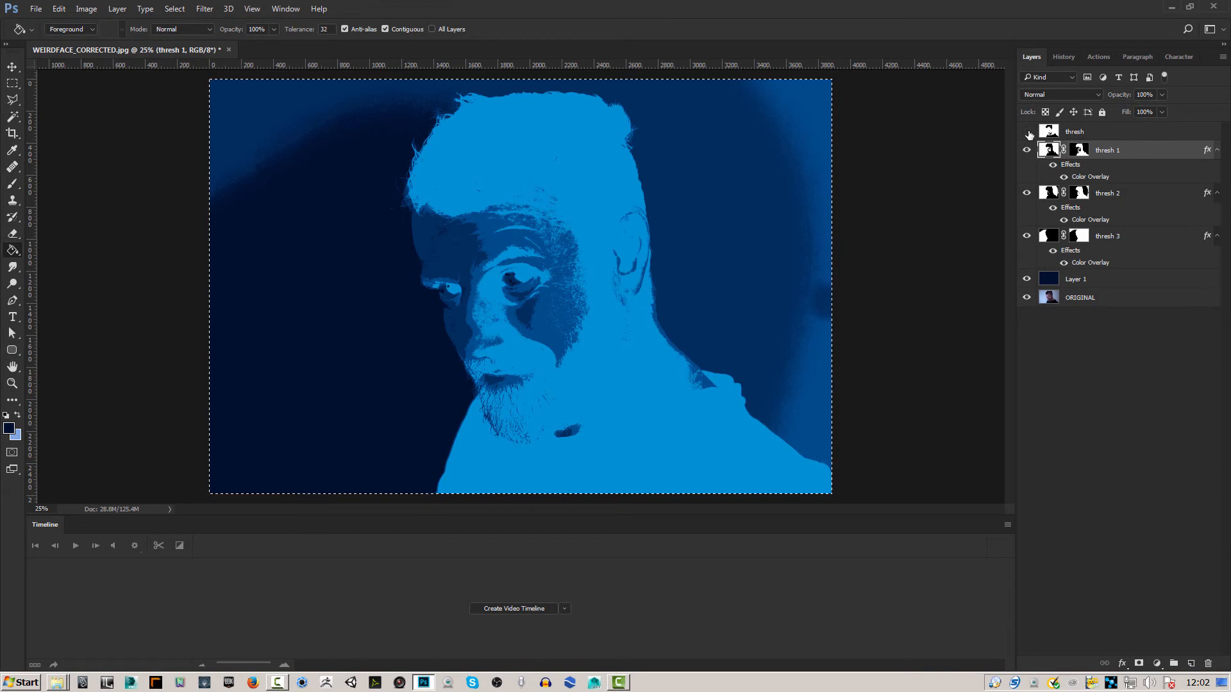
- Show the thresh layer and give it a layer mask made from an inverted copy of its own threshold image
left_click(1027, 131)
left_click(1056, 133)
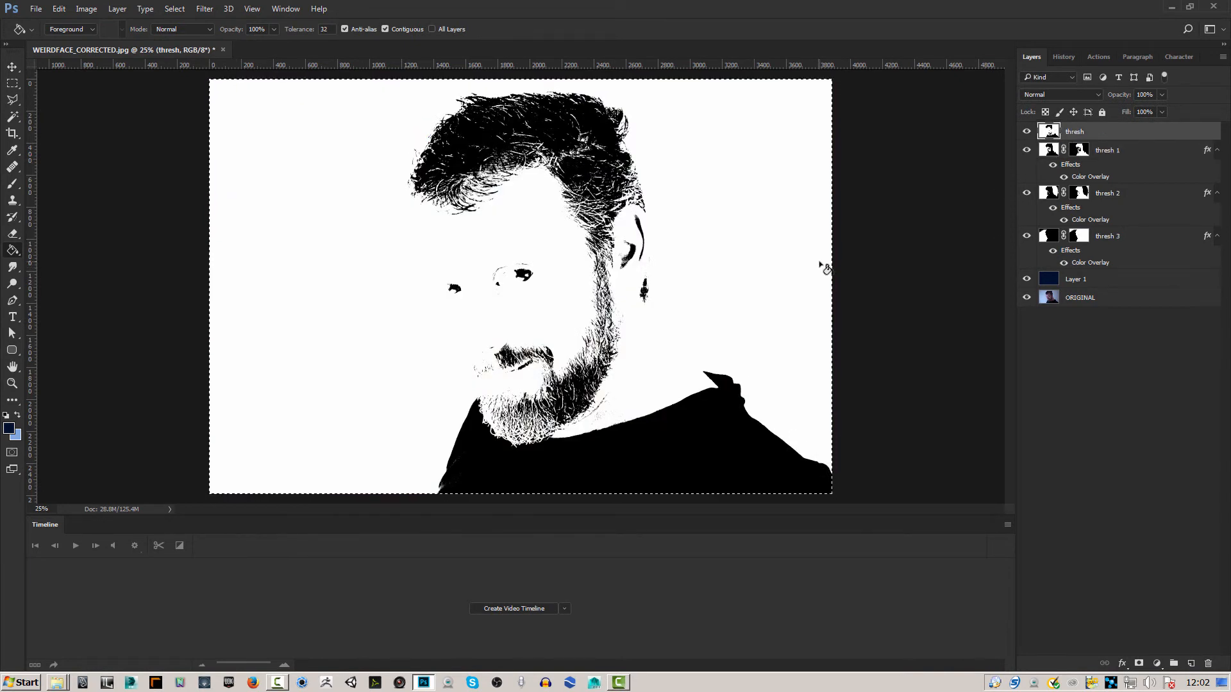
left_click(1139, 664)
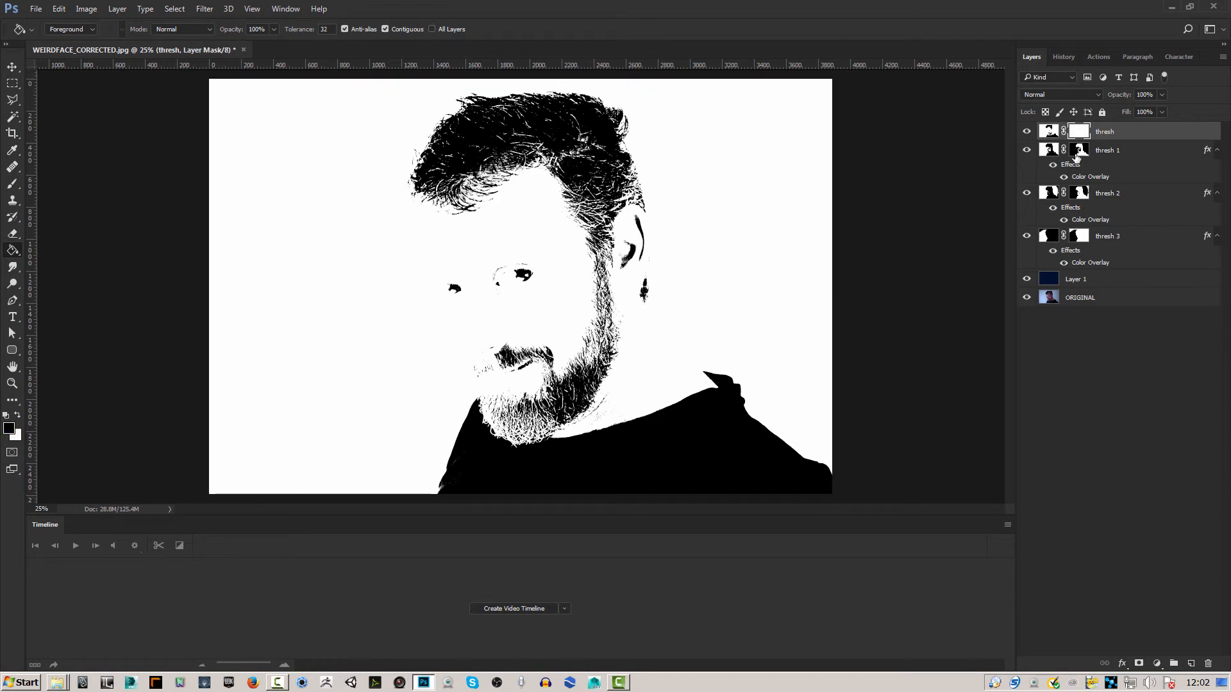
left_click(1079, 133, "alt")
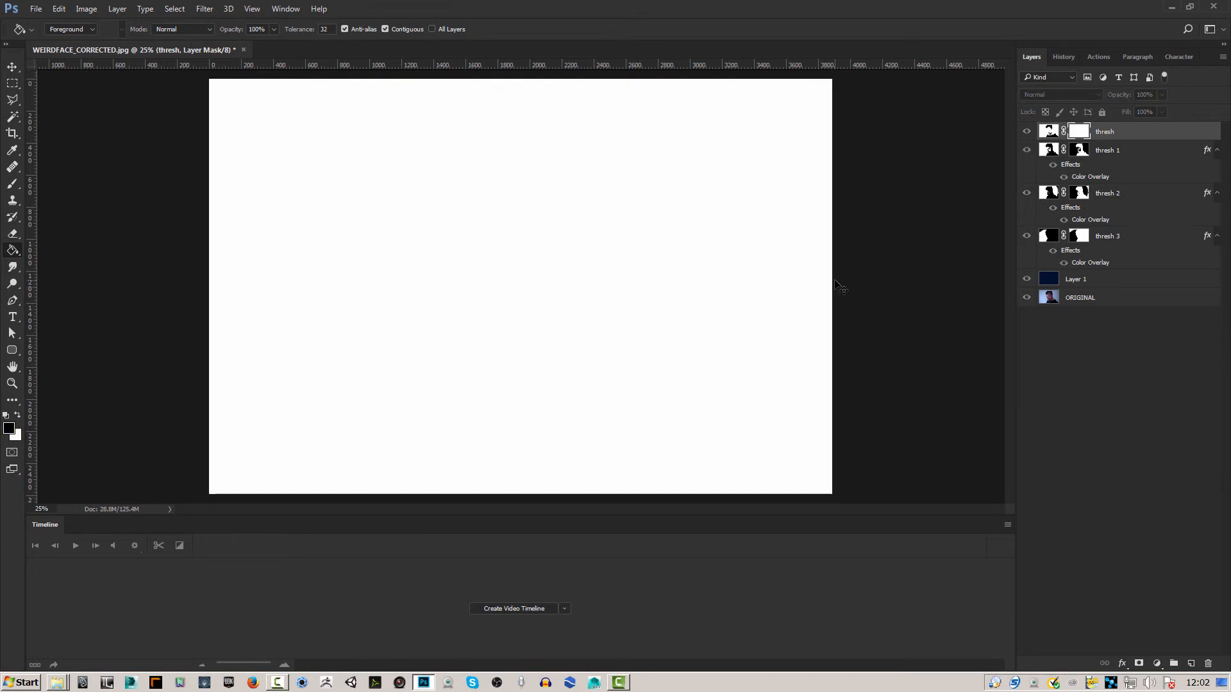
key("ctrl+v")
key("ctrl+i")
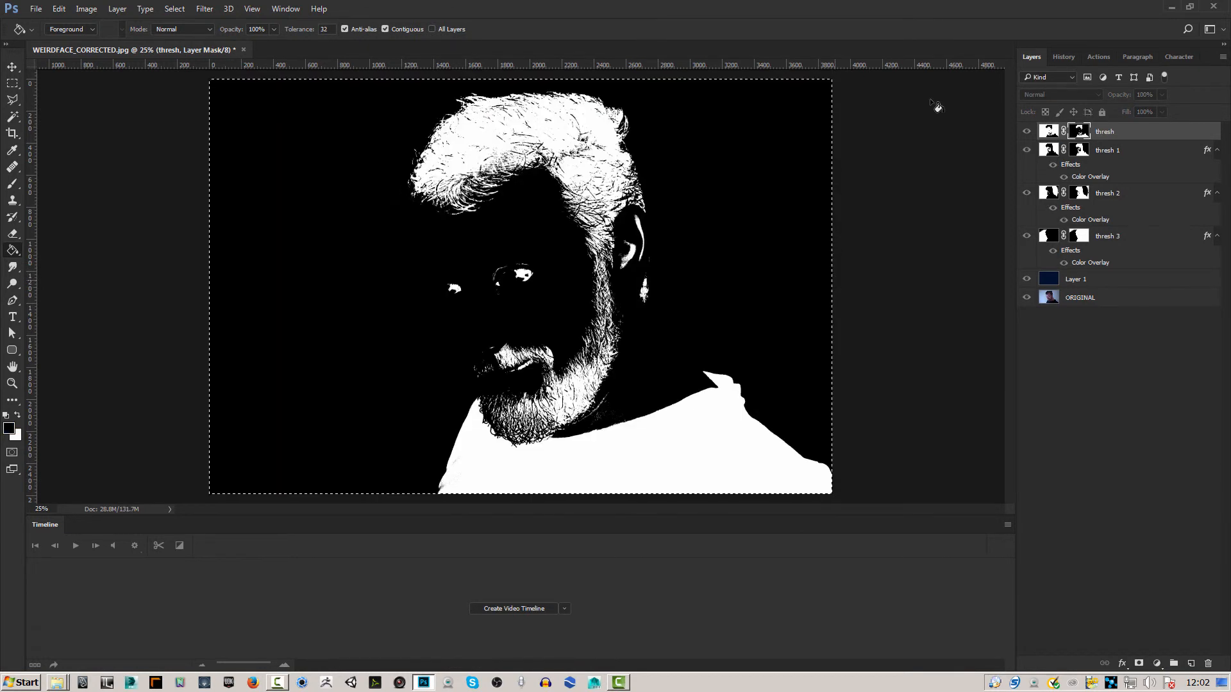
left_click(1050, 133)
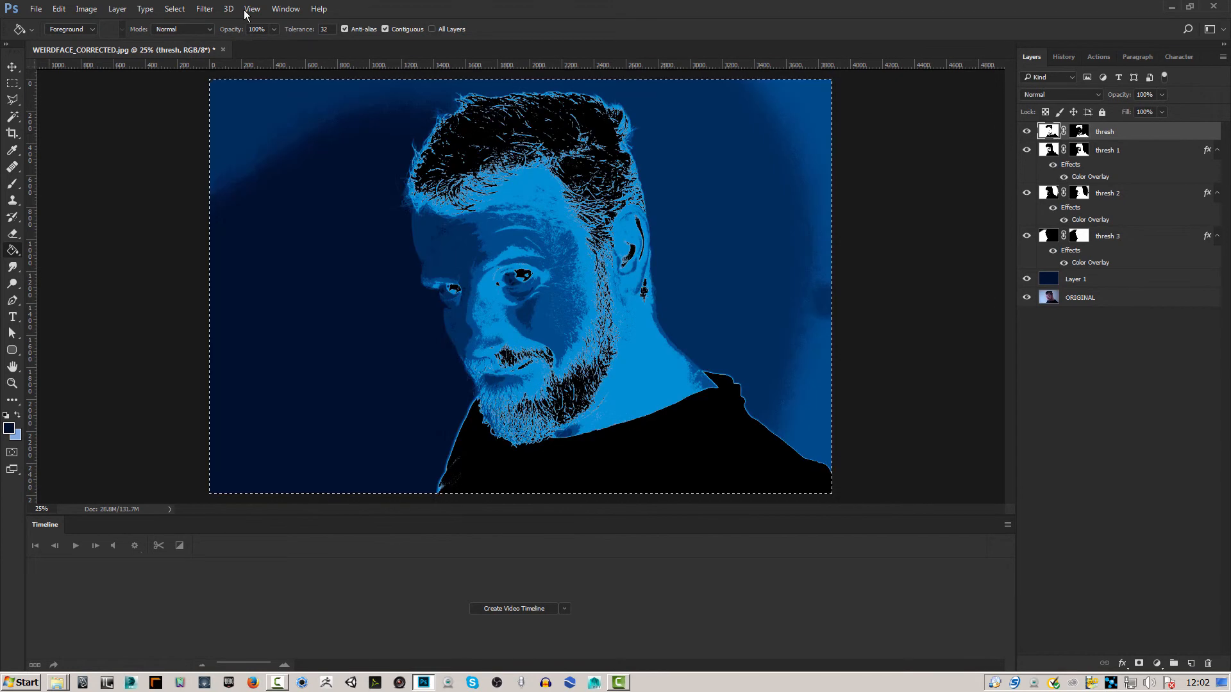
- Apply a Color Overlay layer style to thresh in pale blue #b4d3f3
left_click(120, 10)
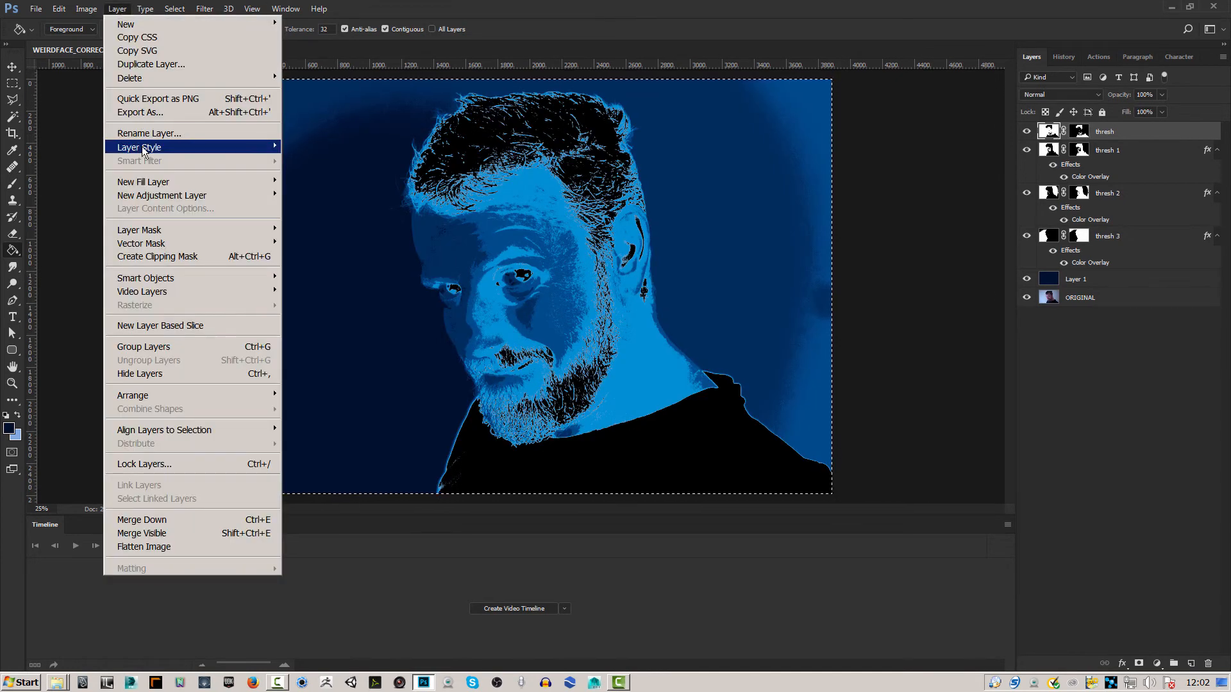
mouse_move(256, 148)
left_click(324, 235)
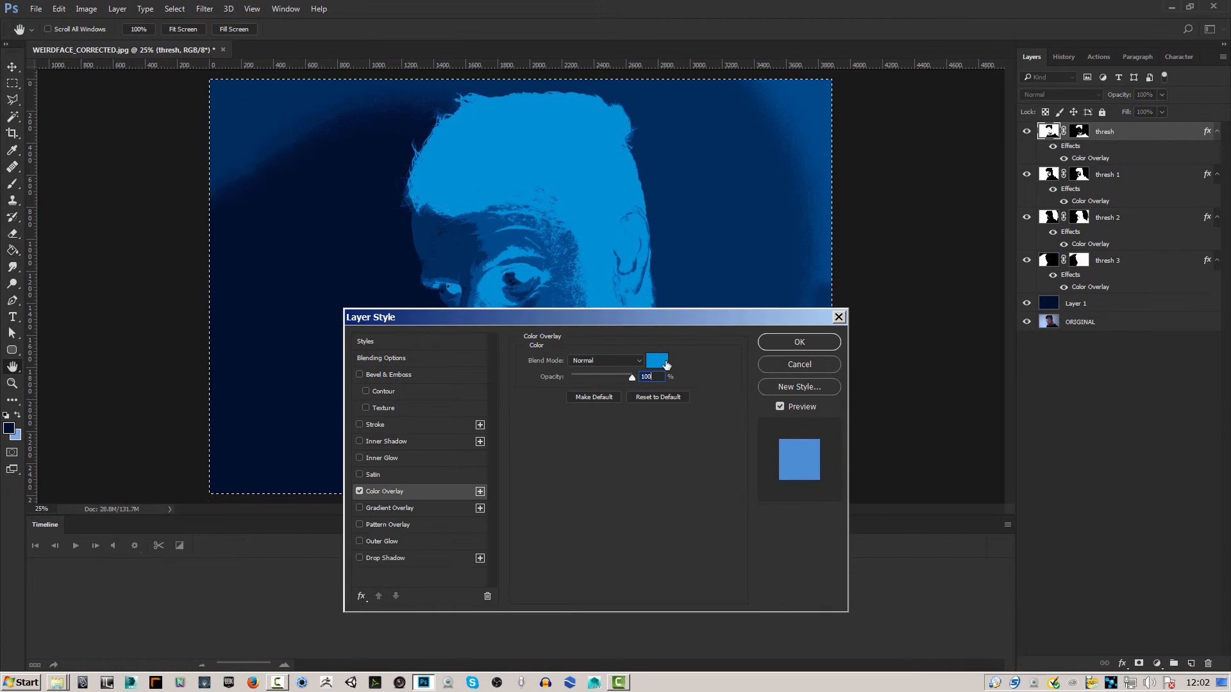
left_click(664, 361)
left_click_drag(910, 154, 866, 140)
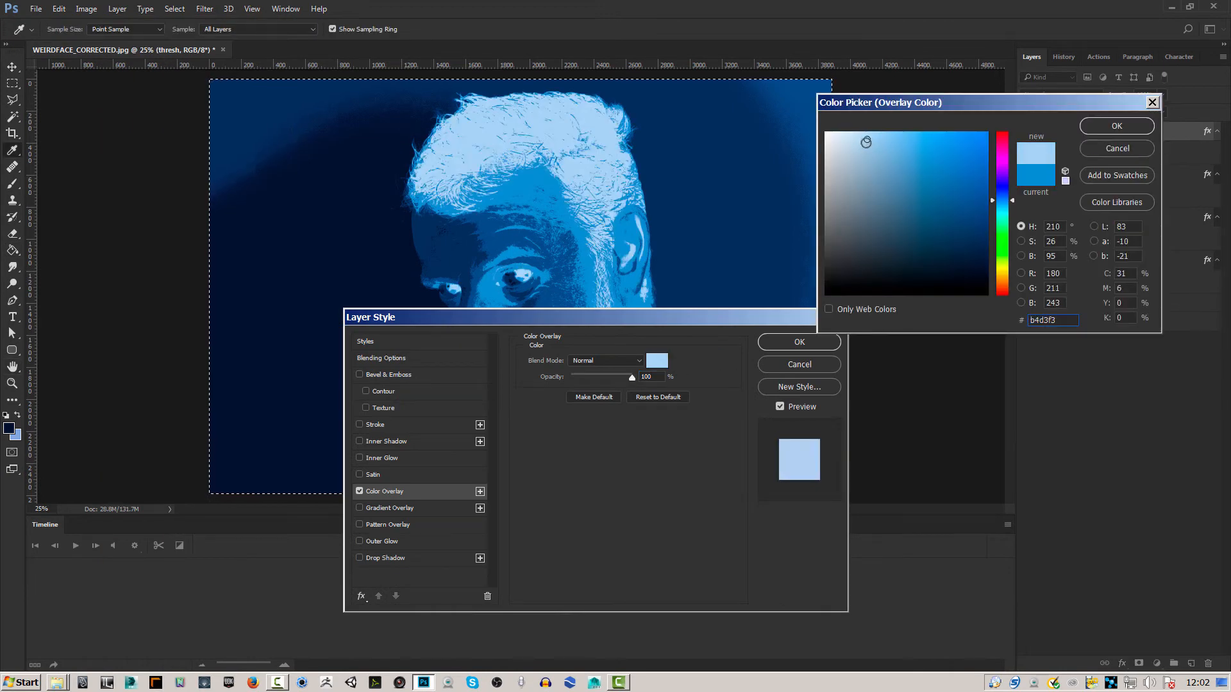
left_click(1115, 127)
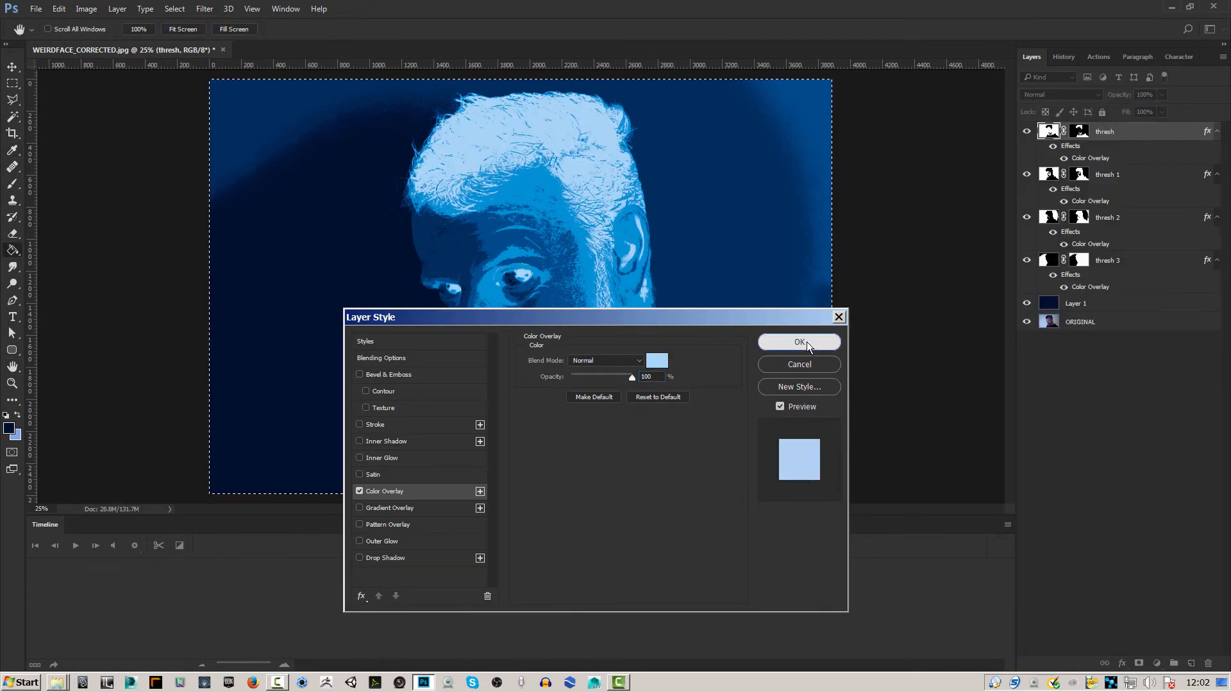
left_click(806, 341)
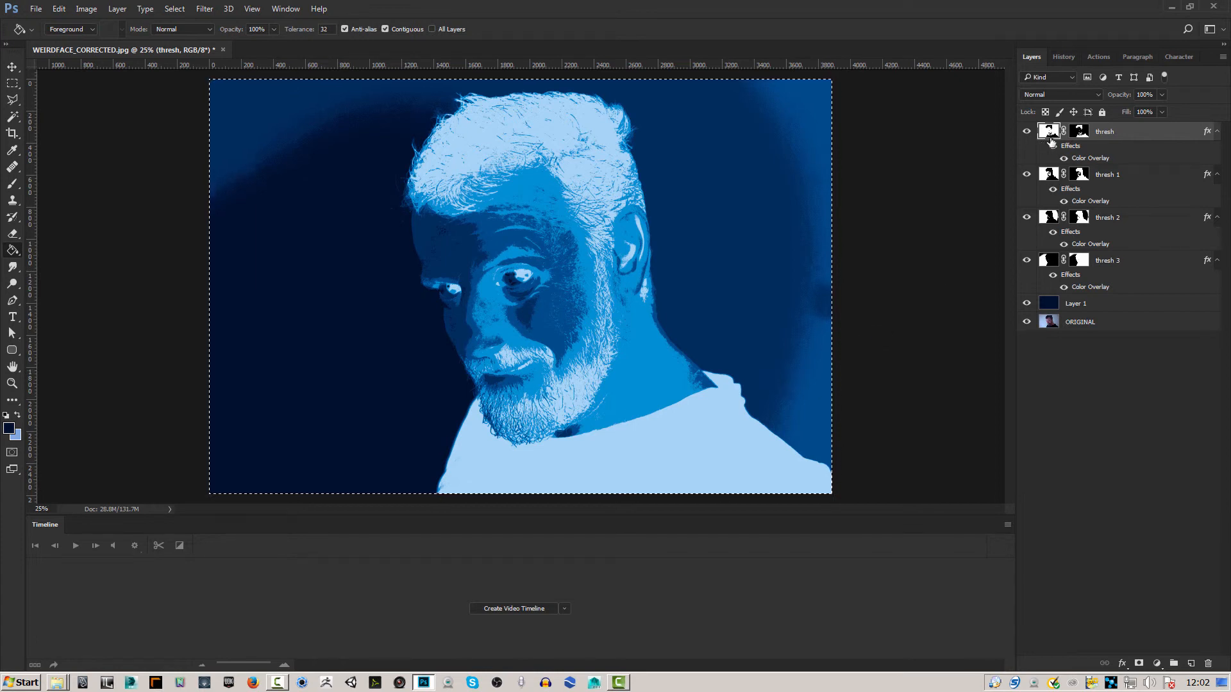
- Change the Color Overlay colour of the thresh layer to dark navy #001933
double_click(1089, 159)
left_click(657, 363)
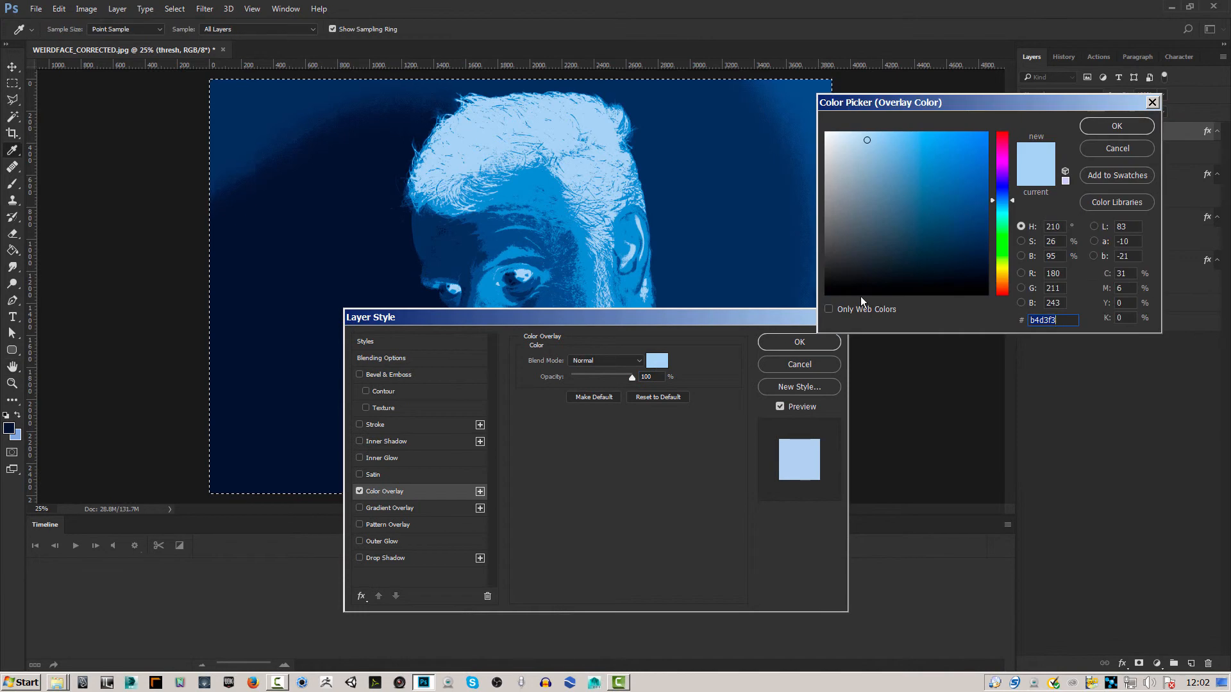
type("001933")
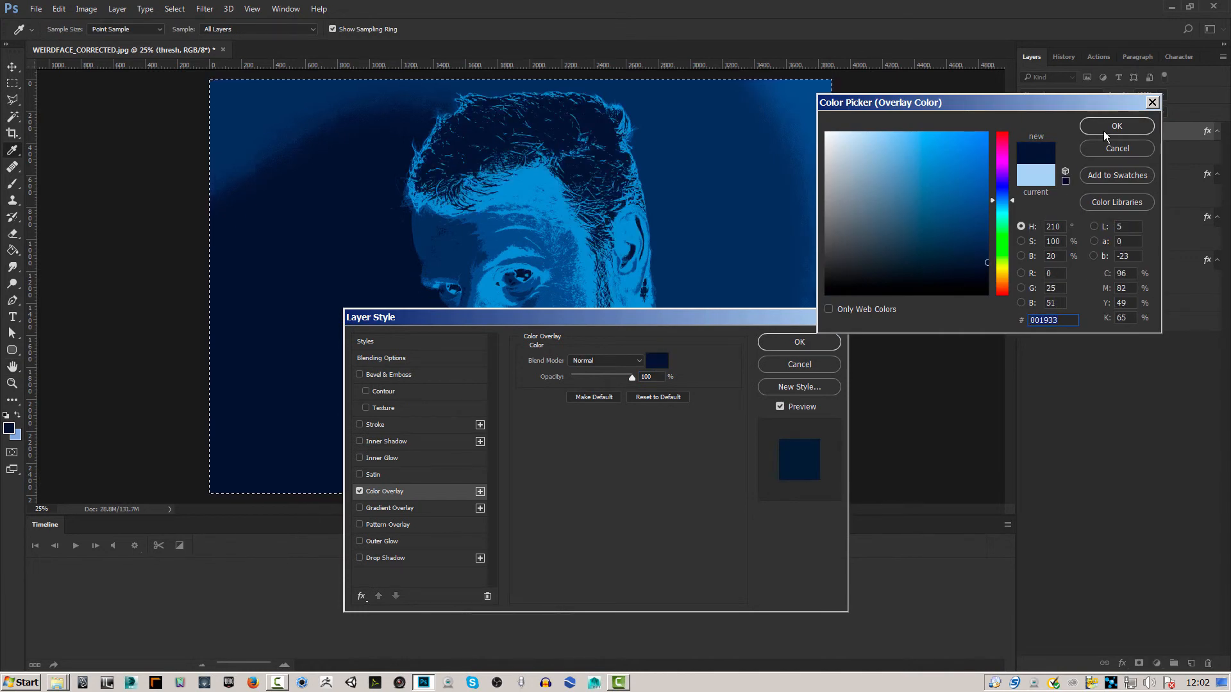
left_click(1104, 130)
left_click(799, 342)
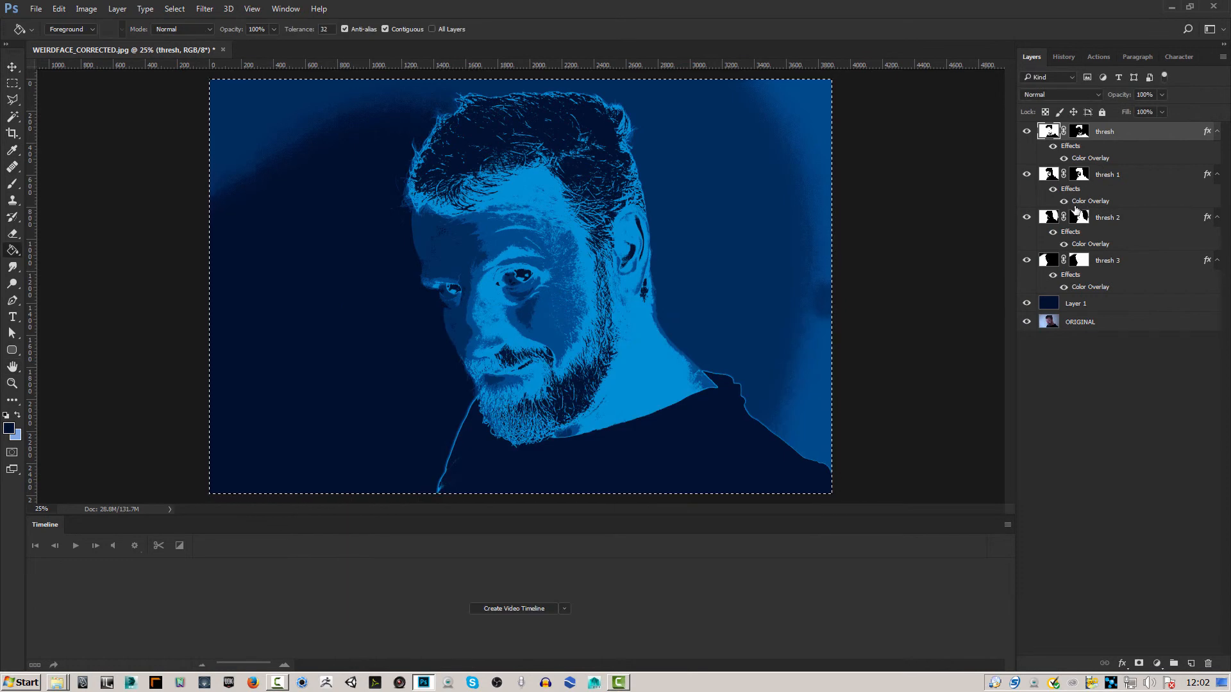
- Change the Color Overlay colour of the thresh 1 layer to dark blue #032b53
double_click(1090, 202)
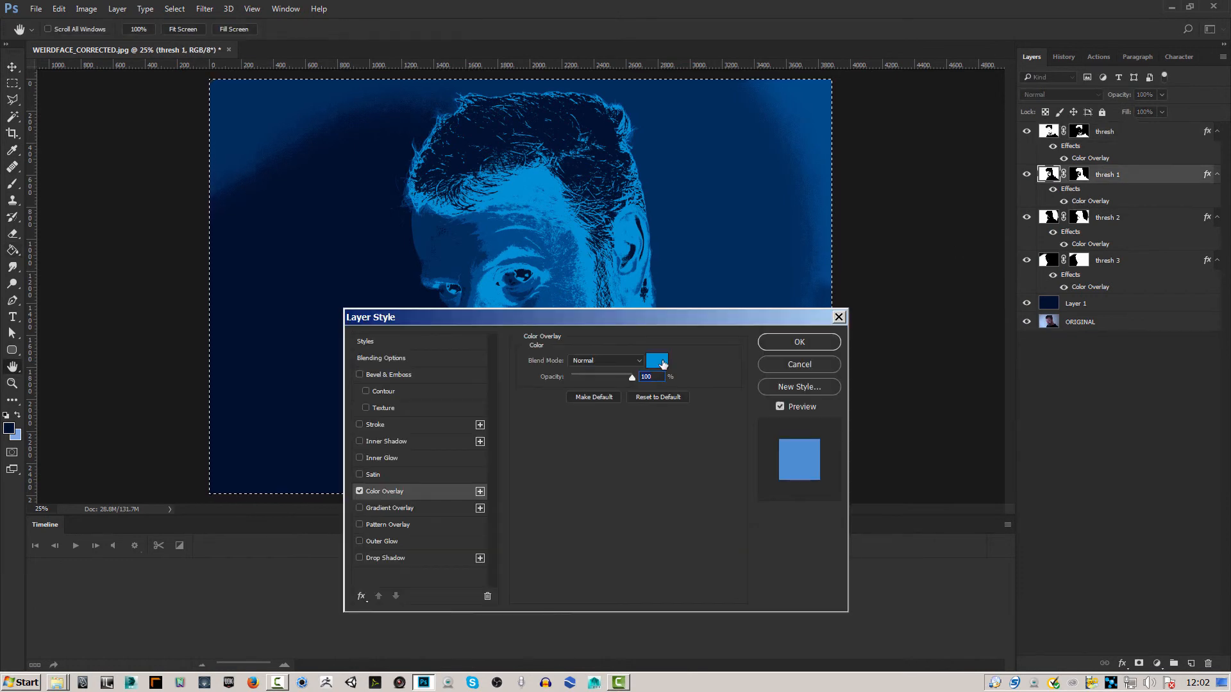
left_click(662, 362)
left_click_drag(930, 161, 981, 242)
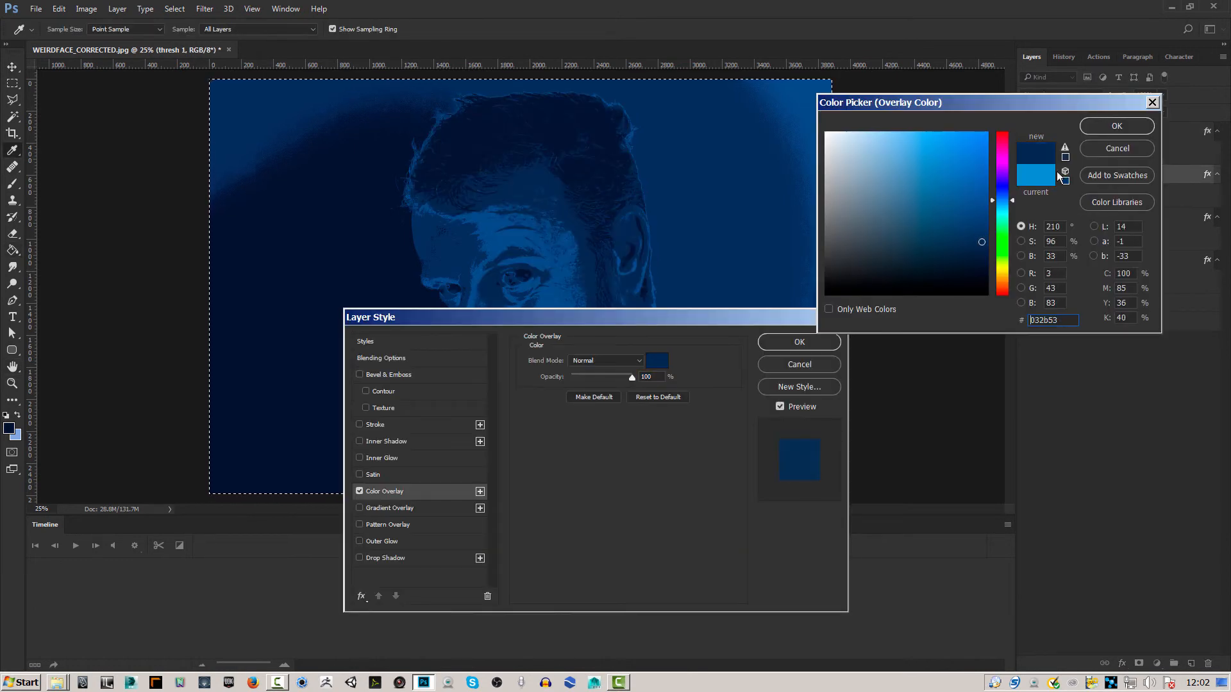
left_click(1104, 126)
left_click(809, 340)
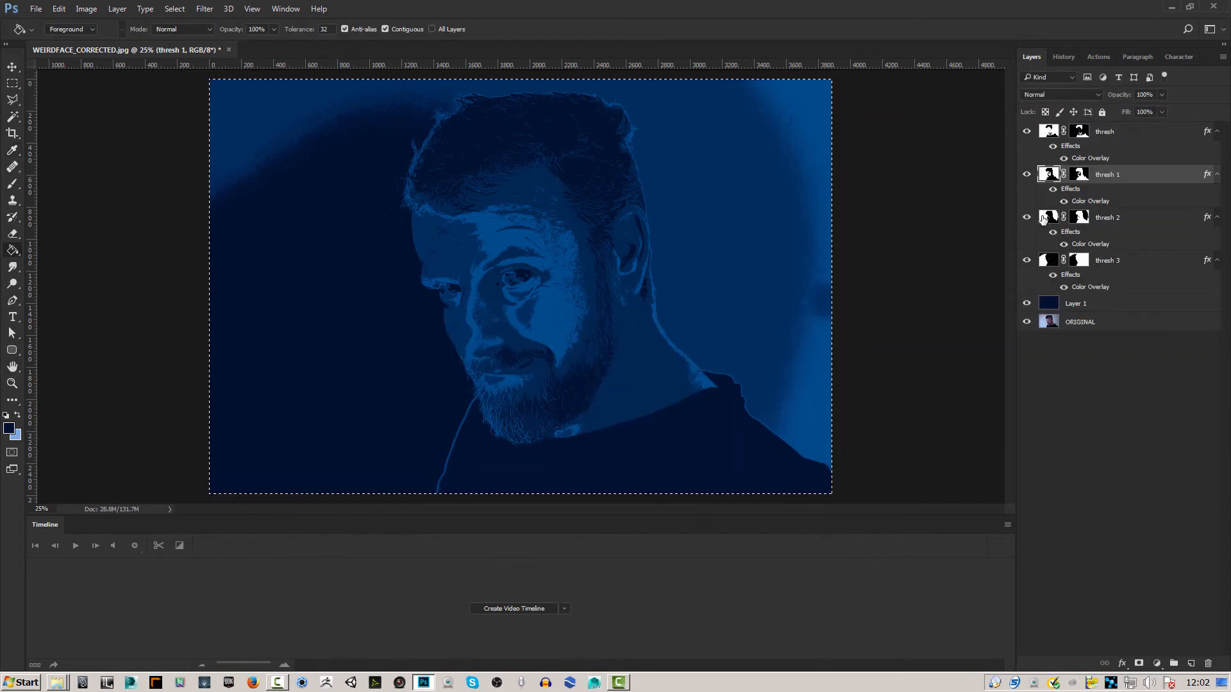
- Adjust the Color Overlay colour of the thresh 2 layer to medium blue #0f4c8b
double_click(1090, 243)
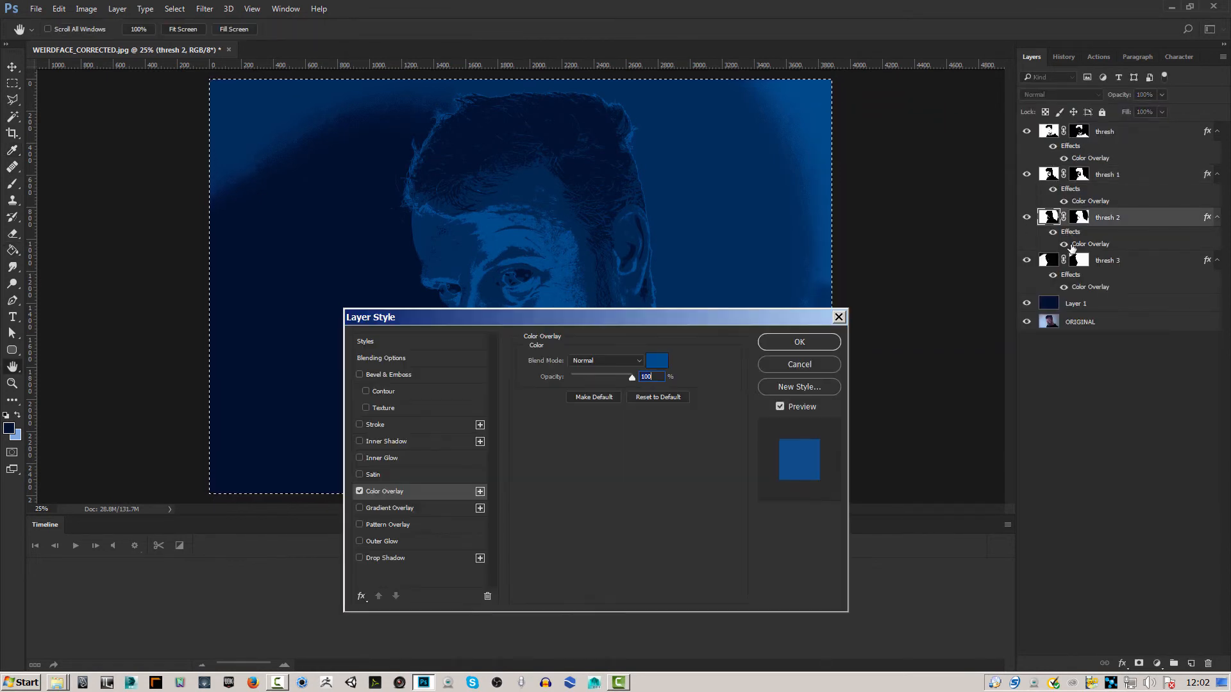
left_click(654, 363)
mouse_move(965, 226)
left_mouse_down()
mouse_move(958, 237)
mouse_move(976, 230)
mouse_move(970, 206)
left_mouse_up()
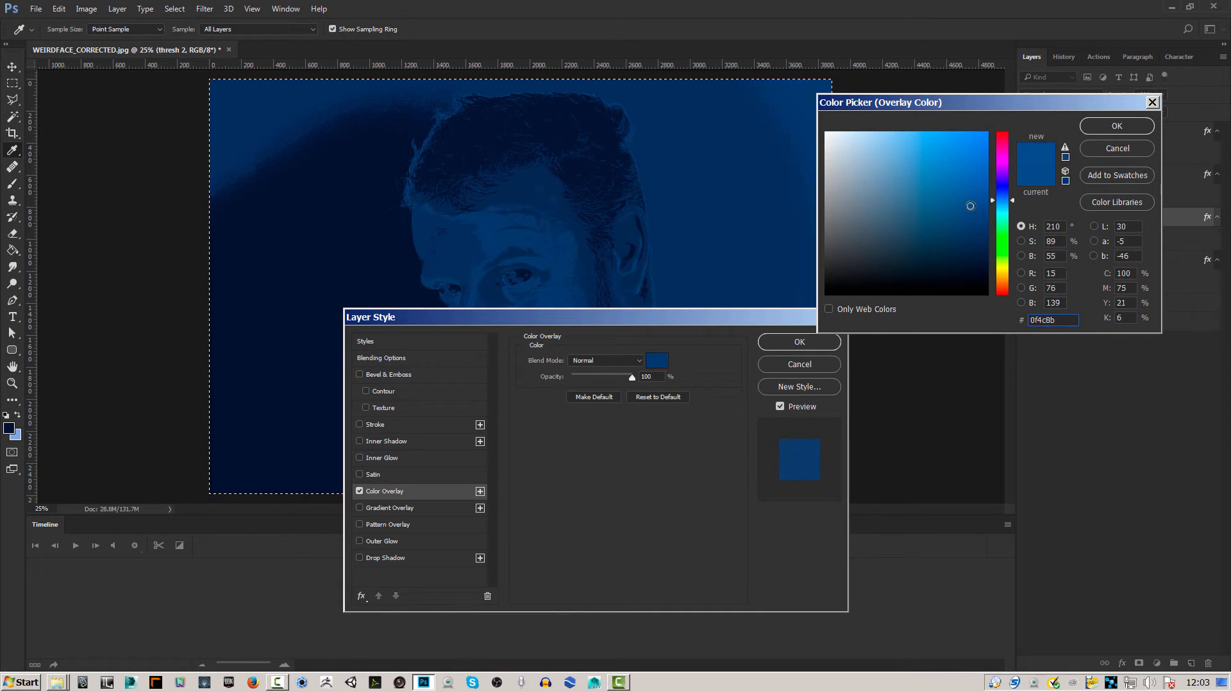
left_click(1106, 129)
left_click(799, 342)
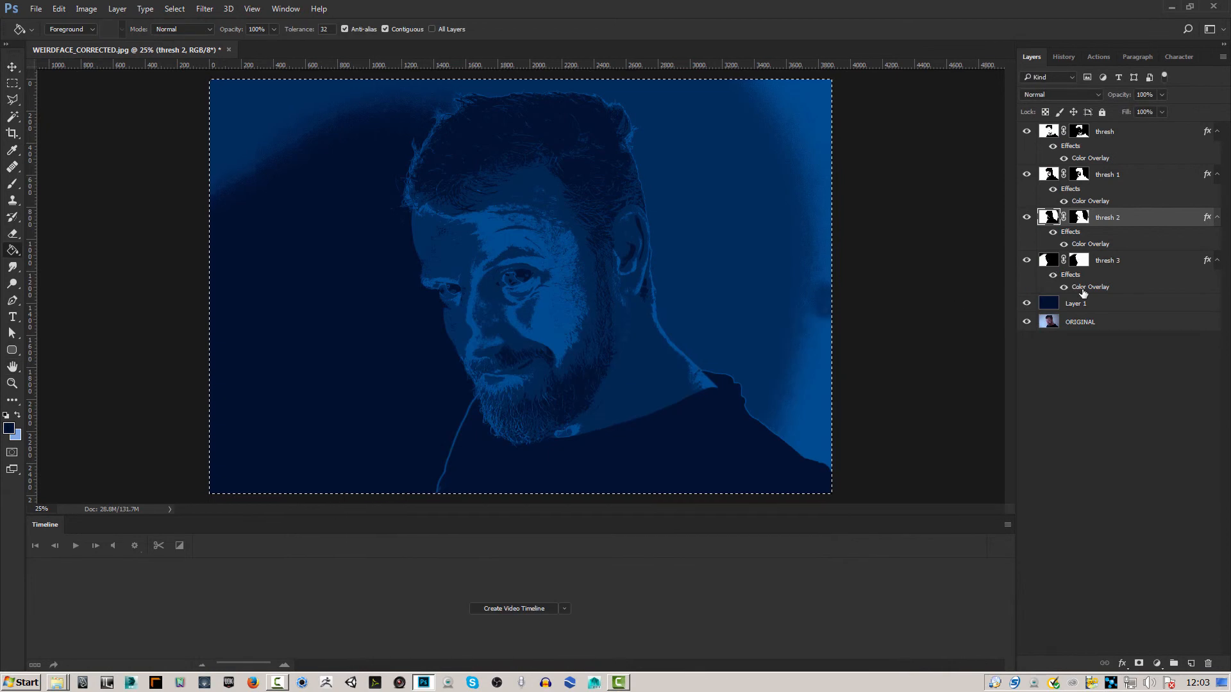
- Change the Color Overlay colour of the thresh 3 layer to muted dark blue #092c4f
double_click(1083, 290)
left_click(659, 364)
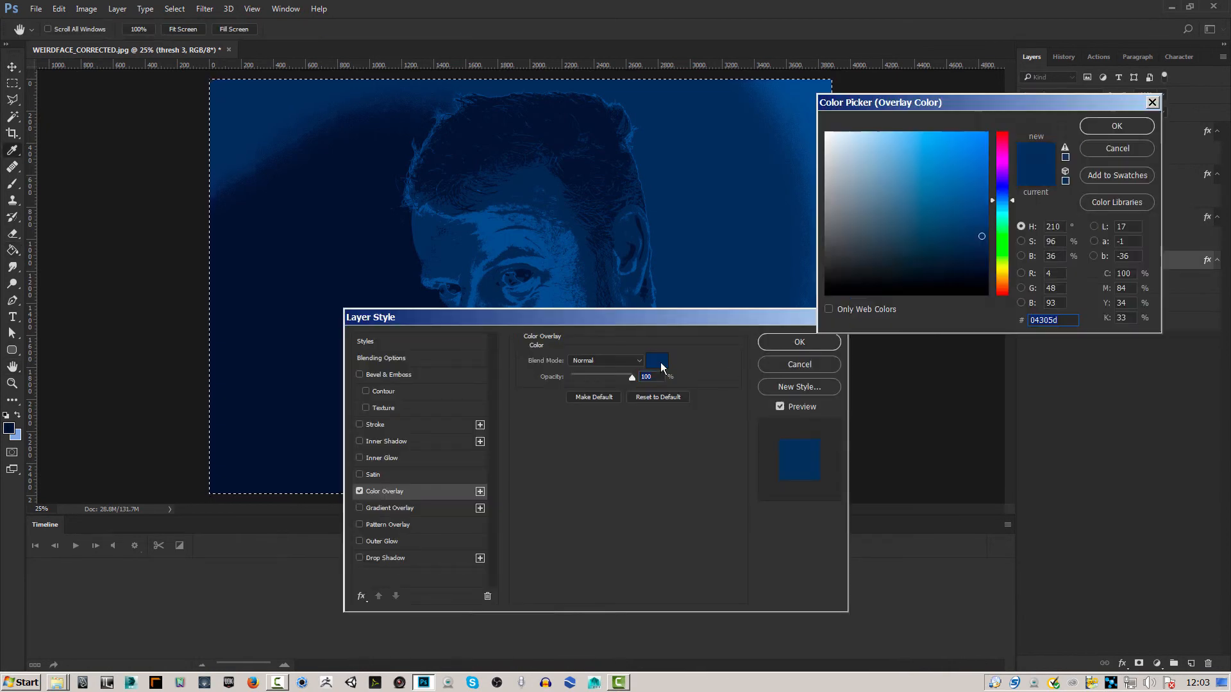
mouse_move(941, 265)
left_mouse_down()
mouse_move(988, 274)
mouse_move(970, 244)
left_mouse_up()
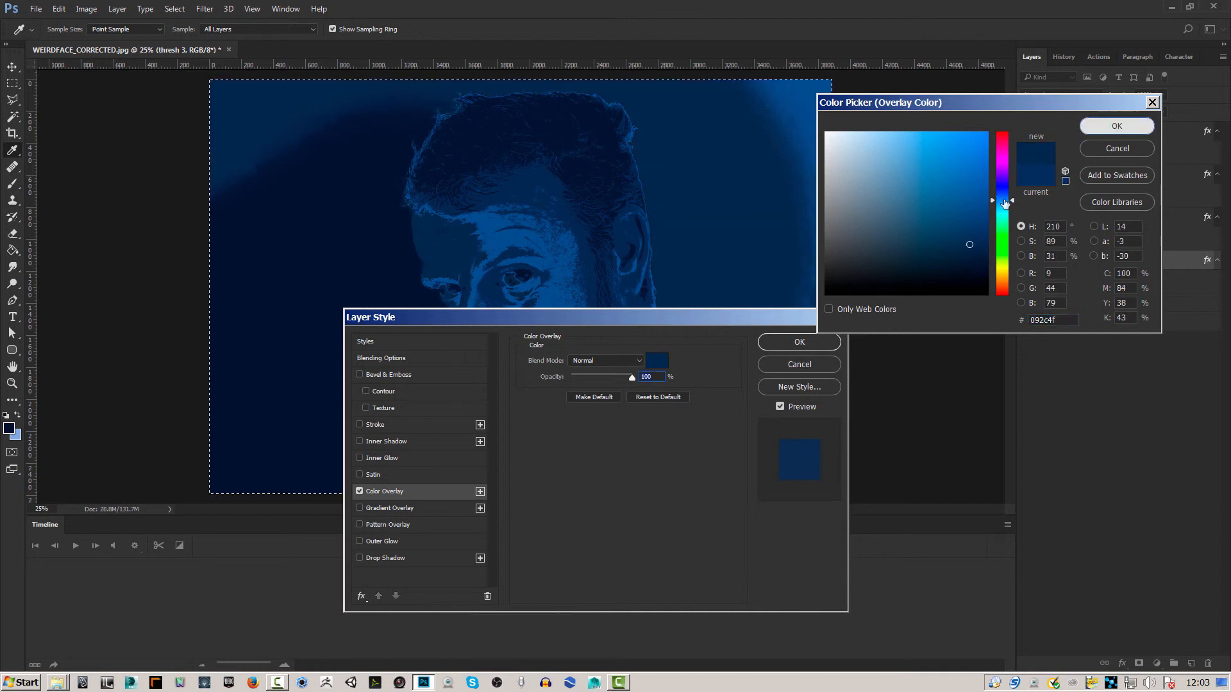
left_click(1095, 125)
left_click(809, 343)
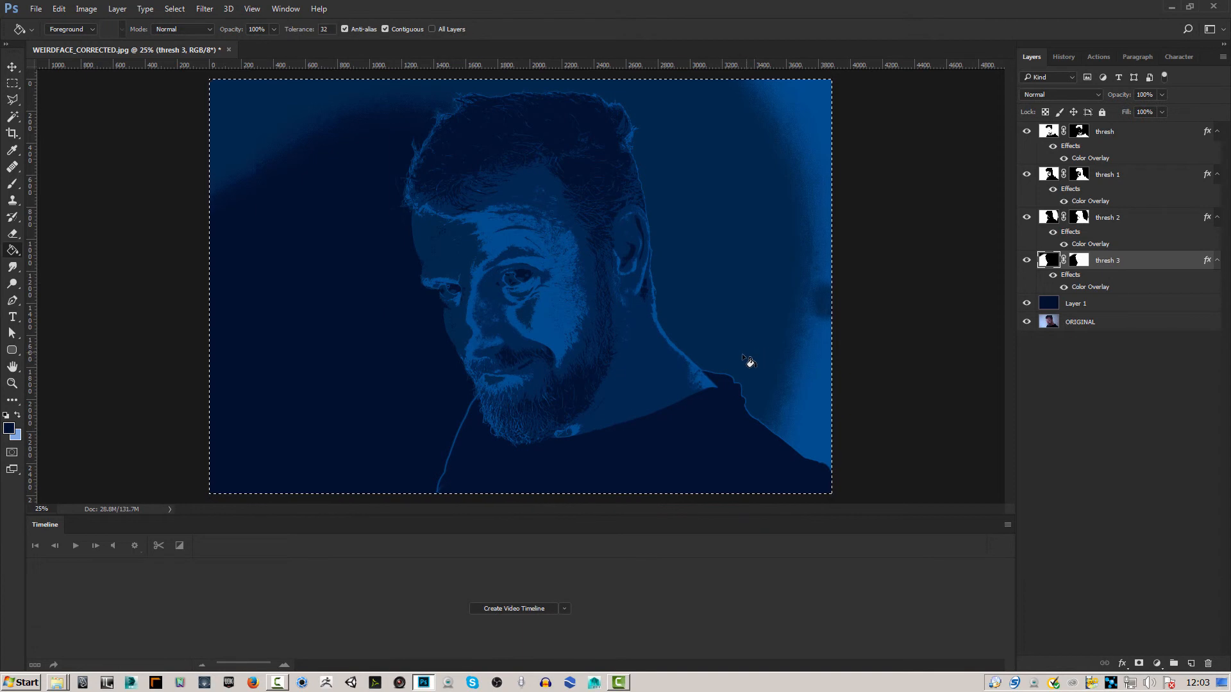
- Hide and reshow thresh, thresh 1 and thresh 2 one at a time to examine what each contributes to the image
left_click(1026, 133)
left_click(1026, 132)
left_click(1026, 175)
left_click(1027, 175)
left_click(1027, 218)
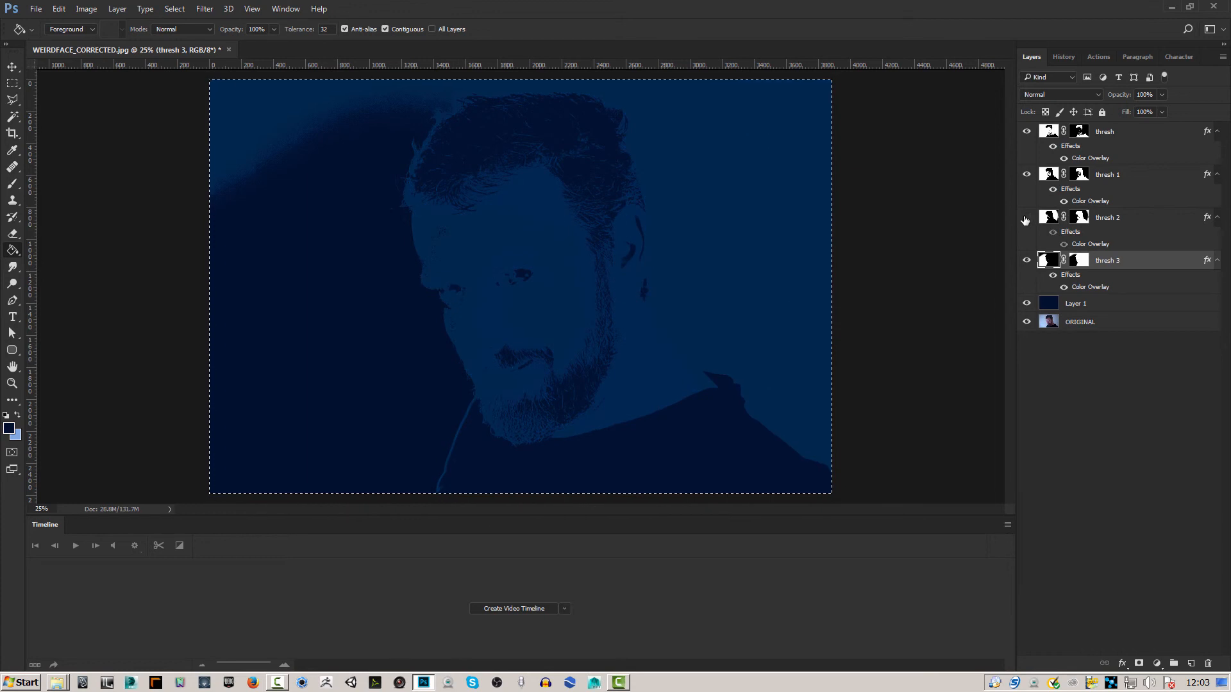
left_click(1025, 218)
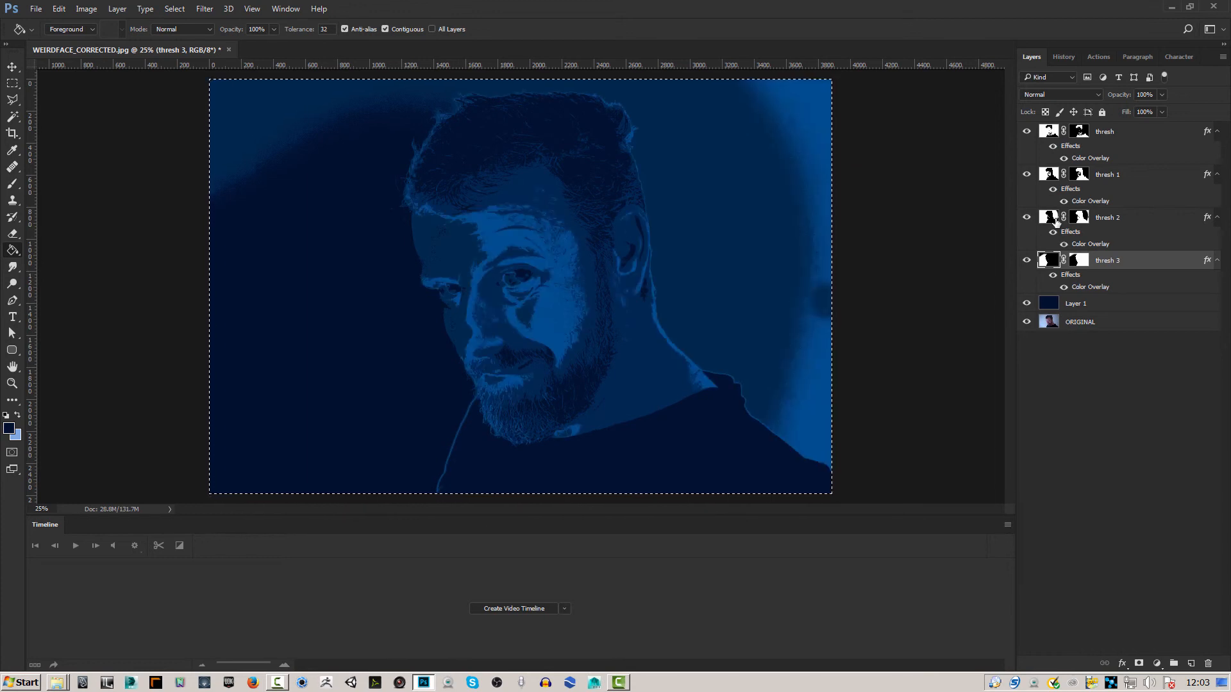
left_click(1050, 219)
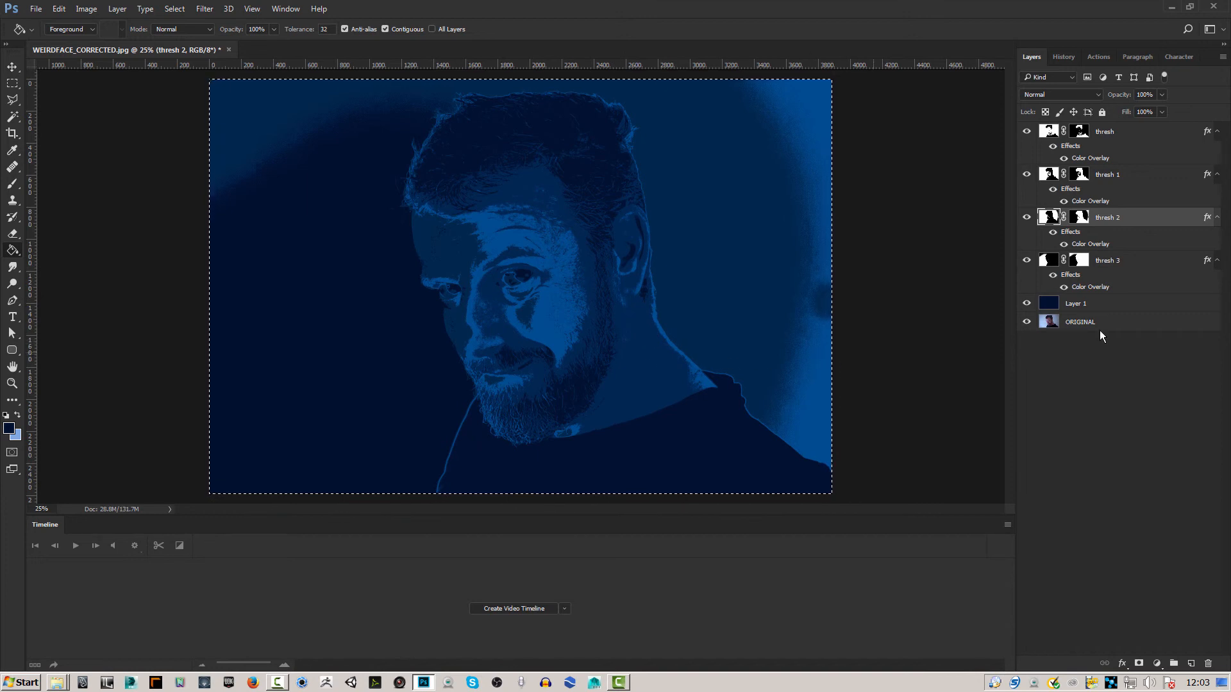
- Add a Hue/Saturation adjustment layer above the thresh layer and set its hue to -145
left_click(1099, 133)
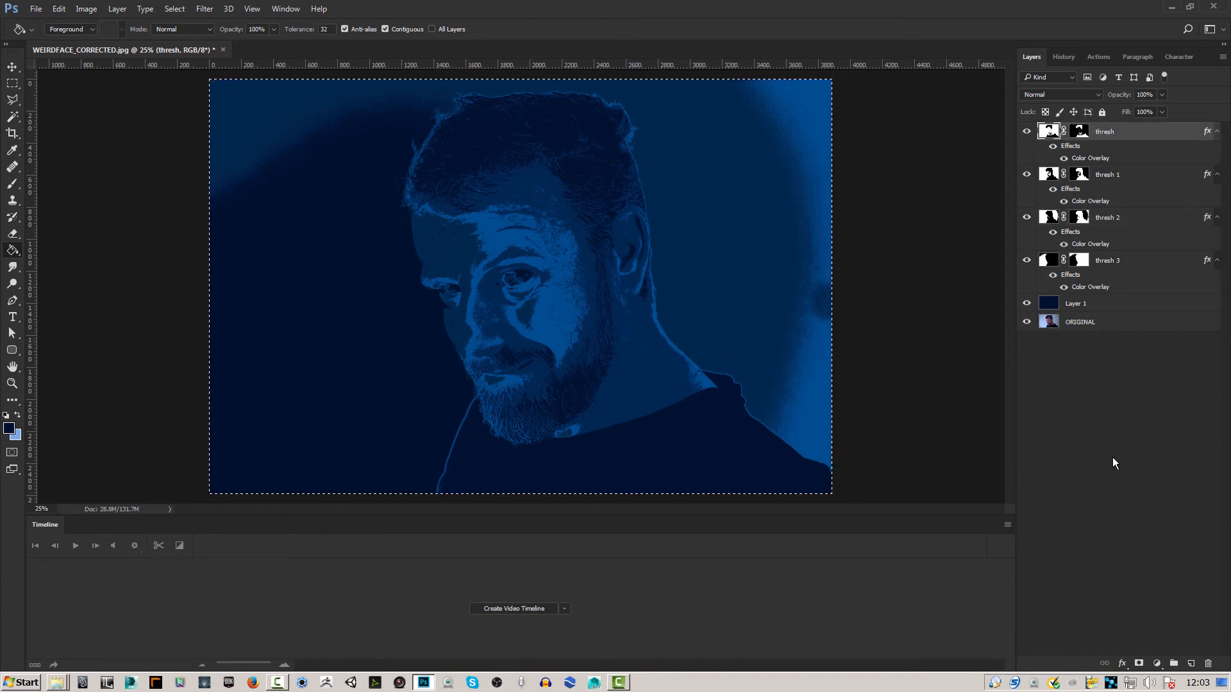
left_click(1158, 665)
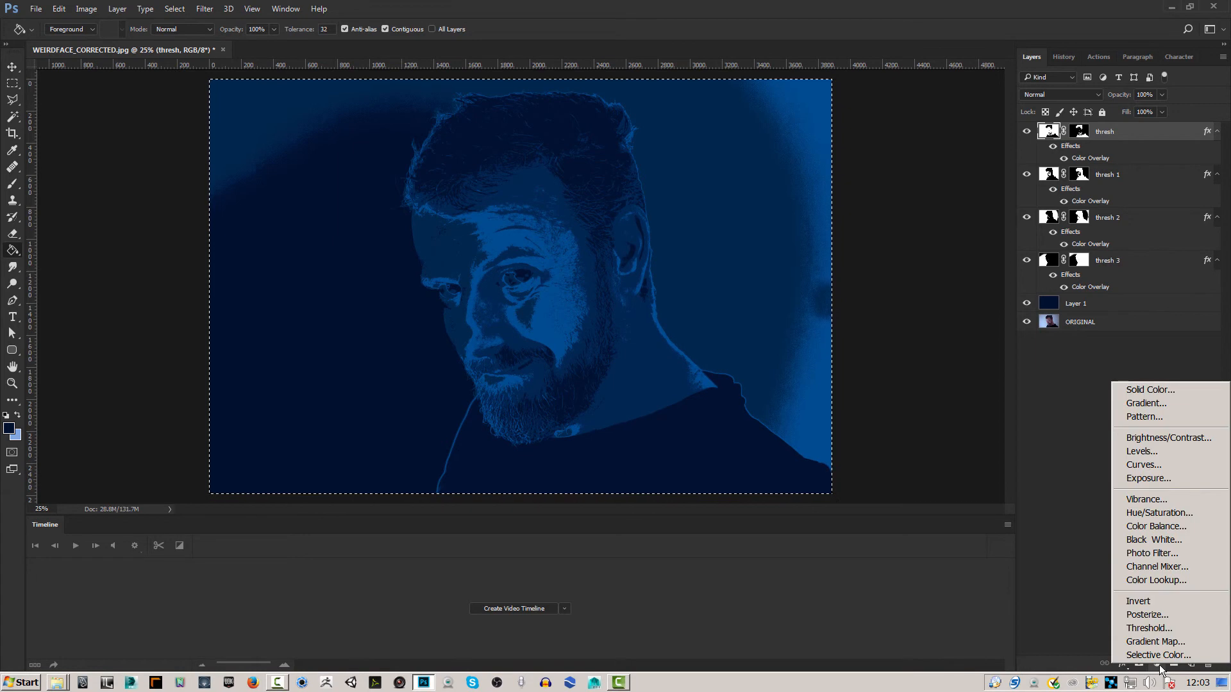
left_click(1132, 514)
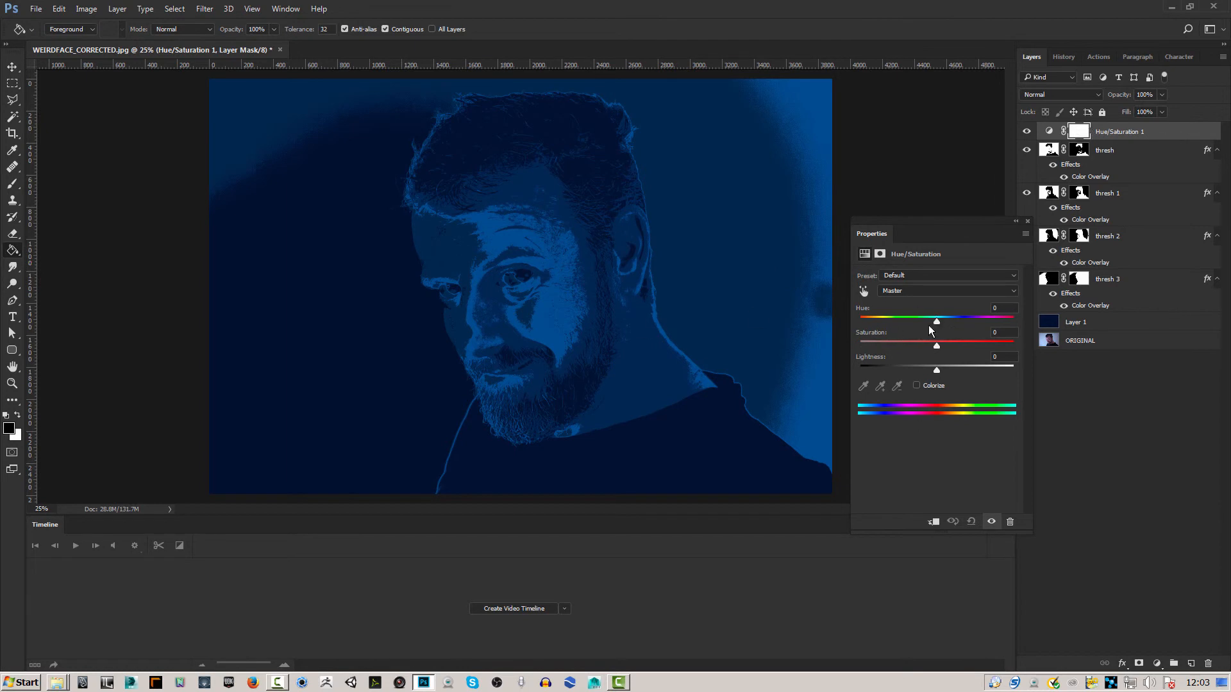
left_click_drag(937, 321, 871, 336)
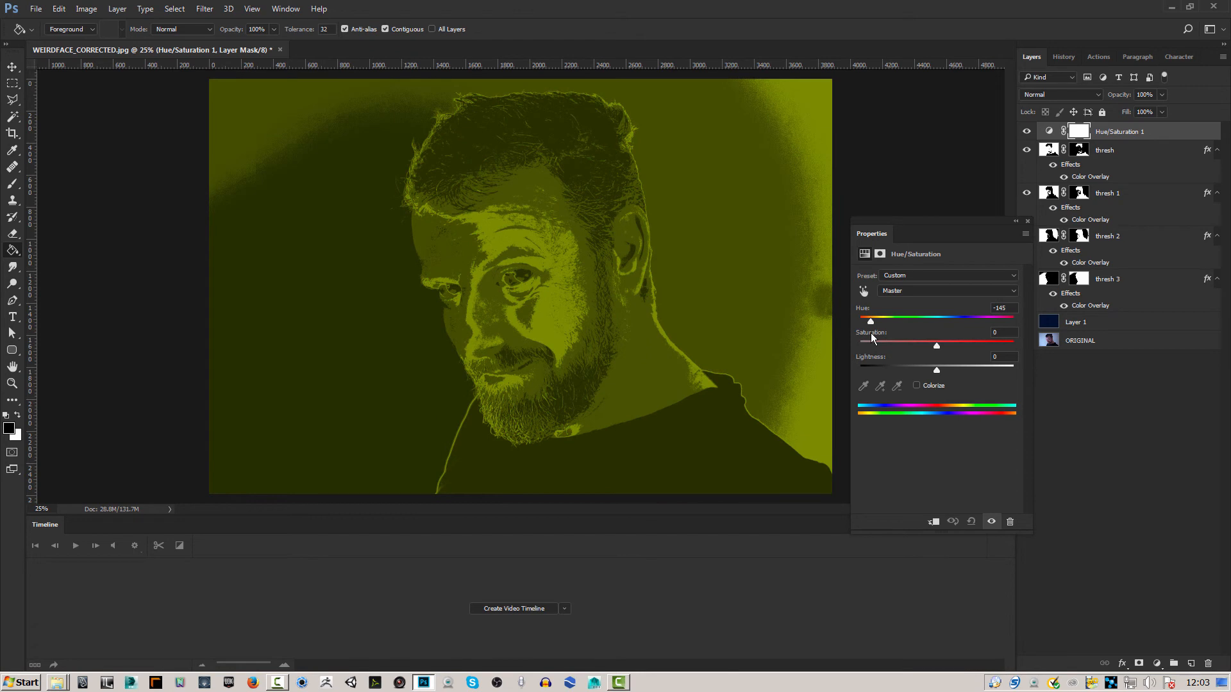
left_click(1028, 220)
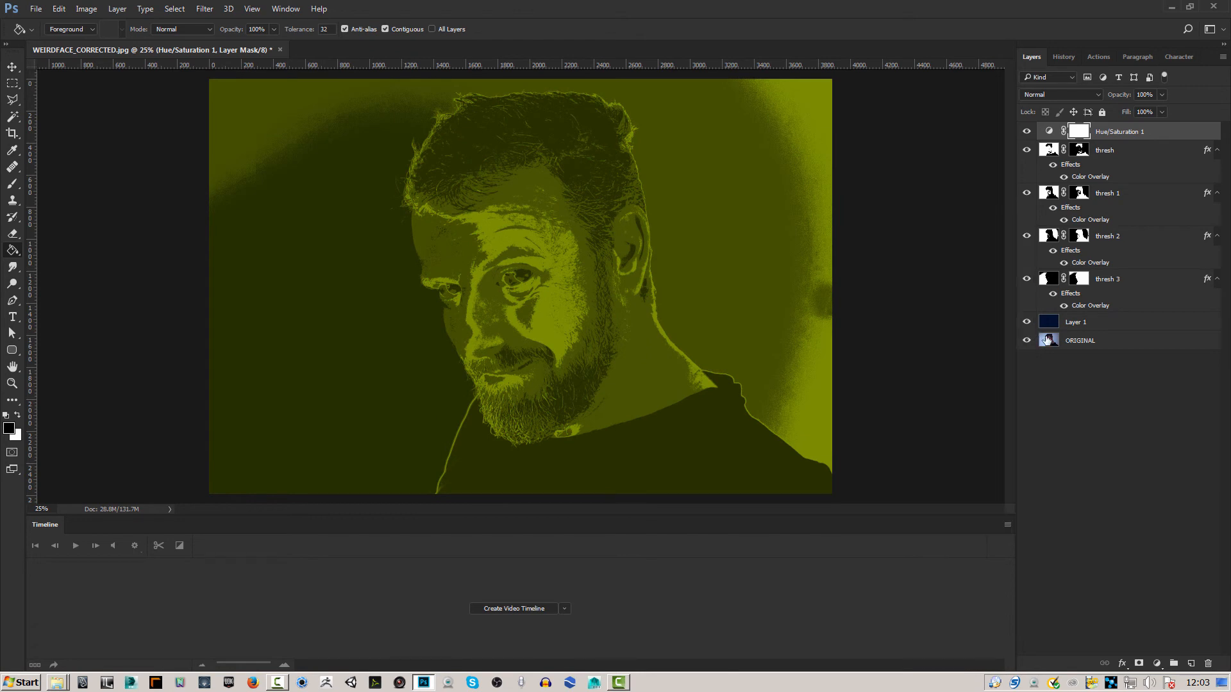
- Duplicate the ORIGINAL layer and move the copy between the thresh layer and the Hue/Saturation adjustment
left_click(1085, 343)
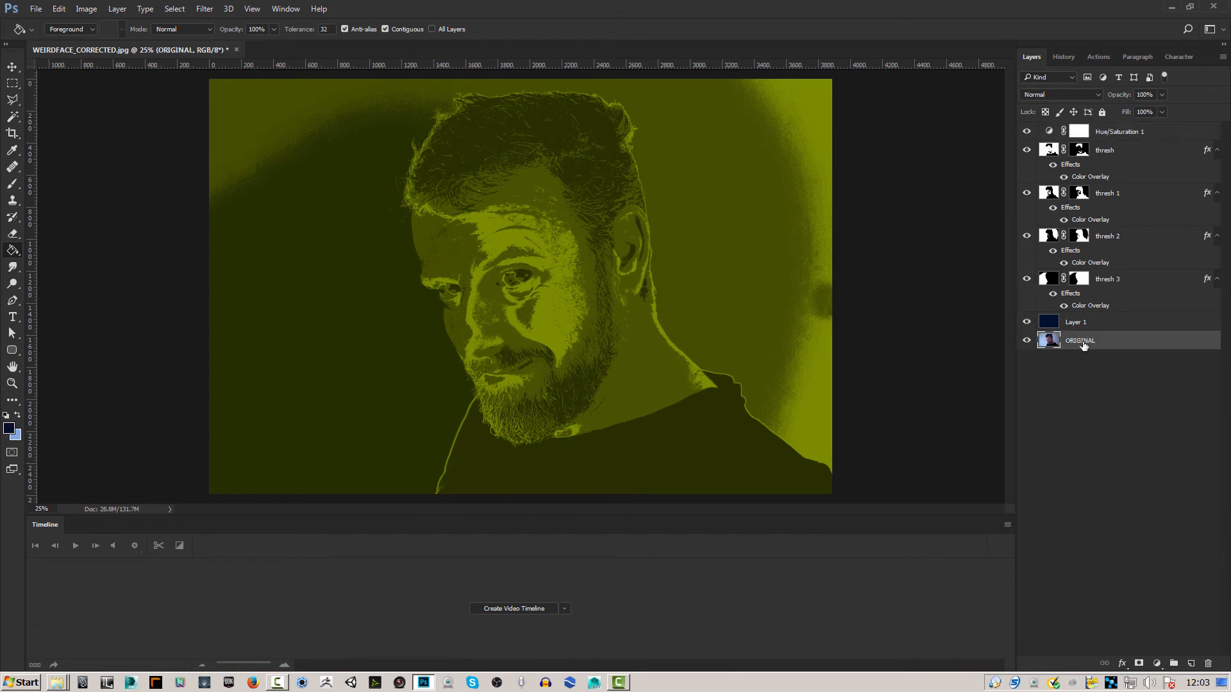
left_click(1223, 56)
left_click(1141, 105)
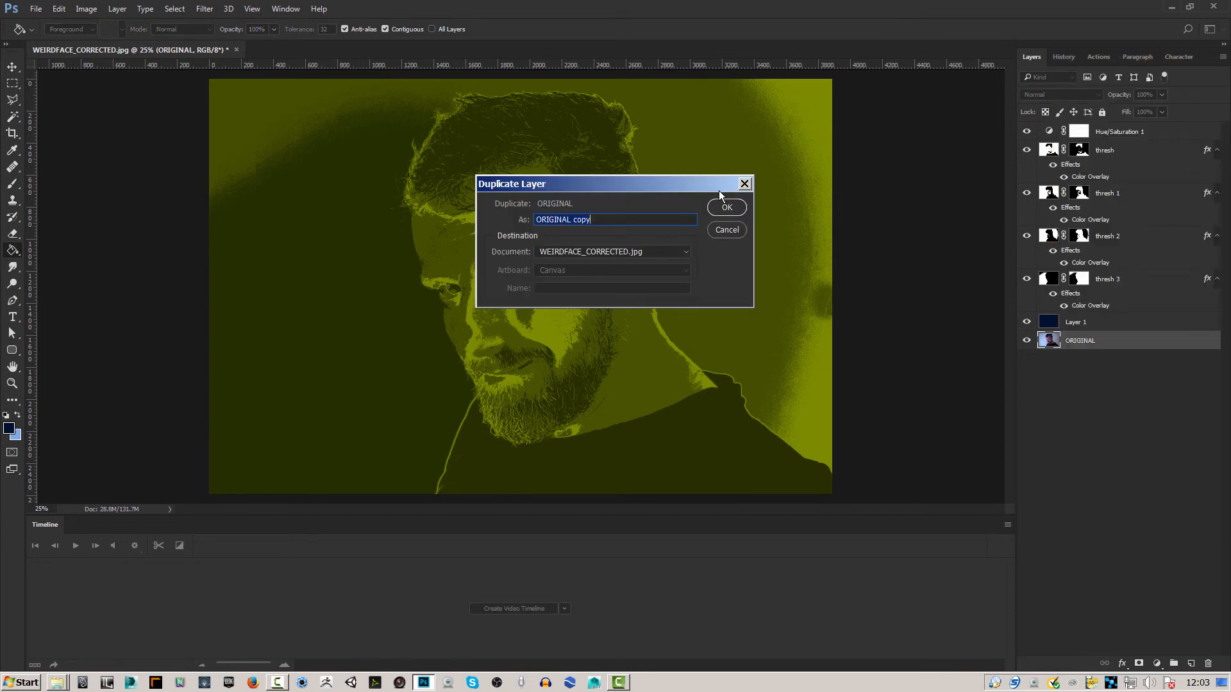
left_click(725, 208)
left_click_drag(1068, 343, 1098, 152)
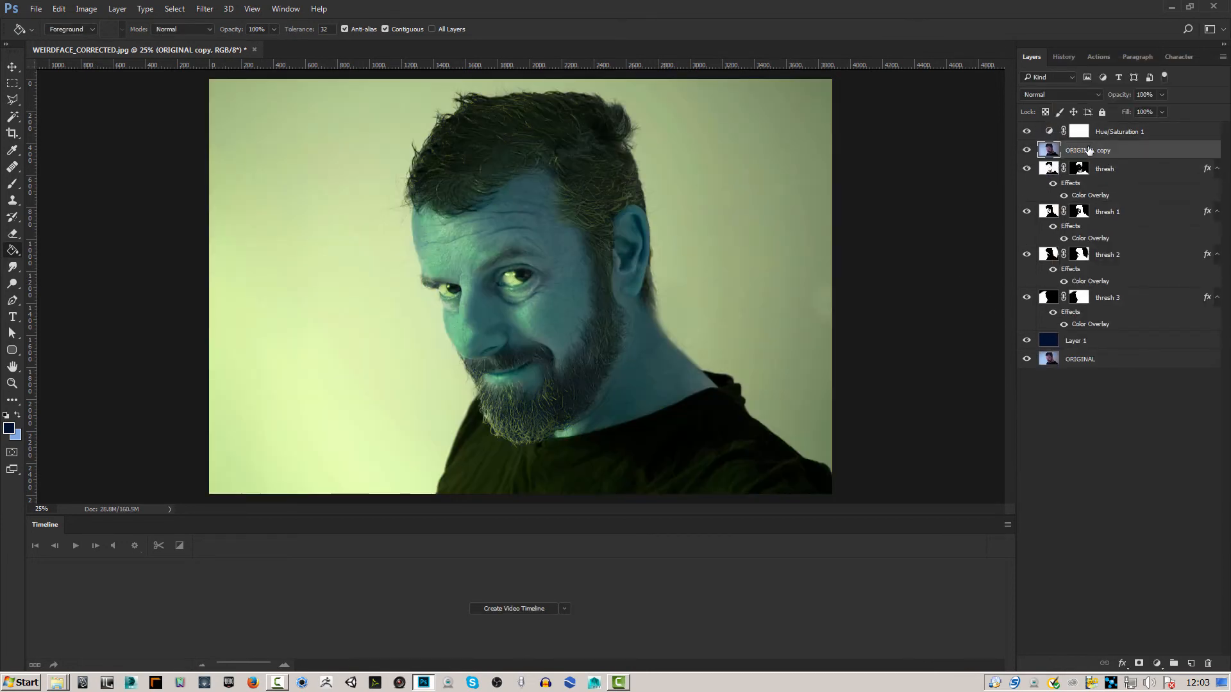
- Apply a Threshold adjustment at level 32 to ORIGINAL copy and set the layer's blend mode to Multiply
left_click(86, 11)
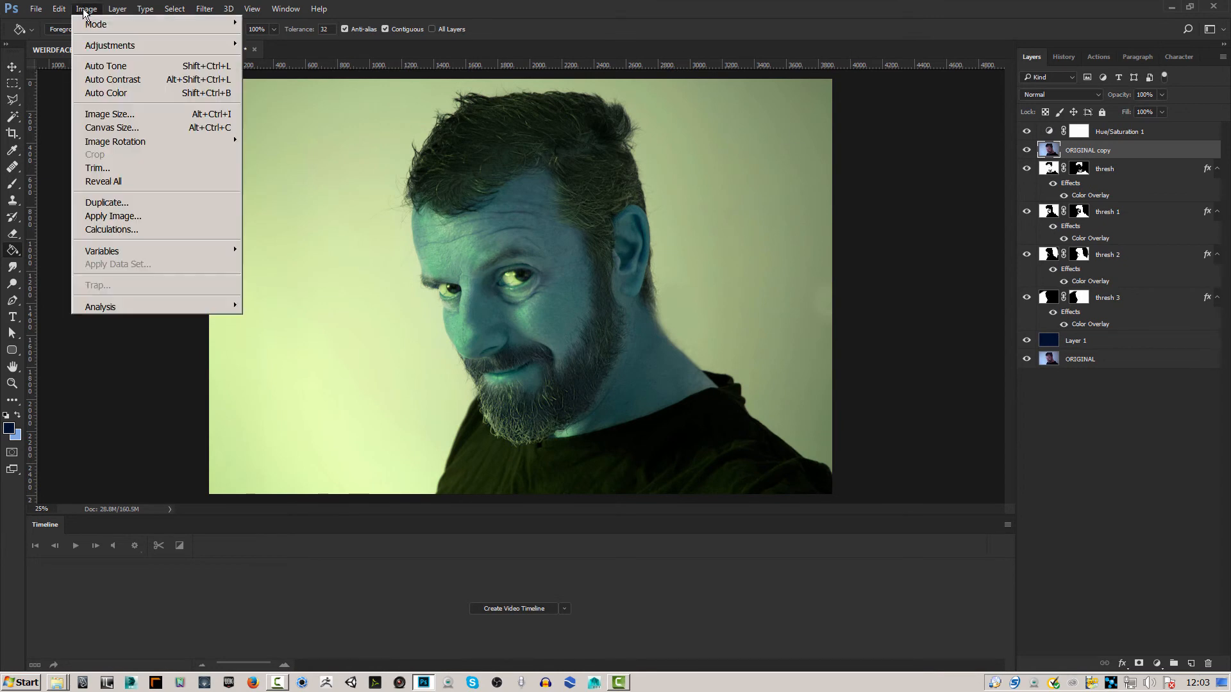
mouse_move(109, 44)
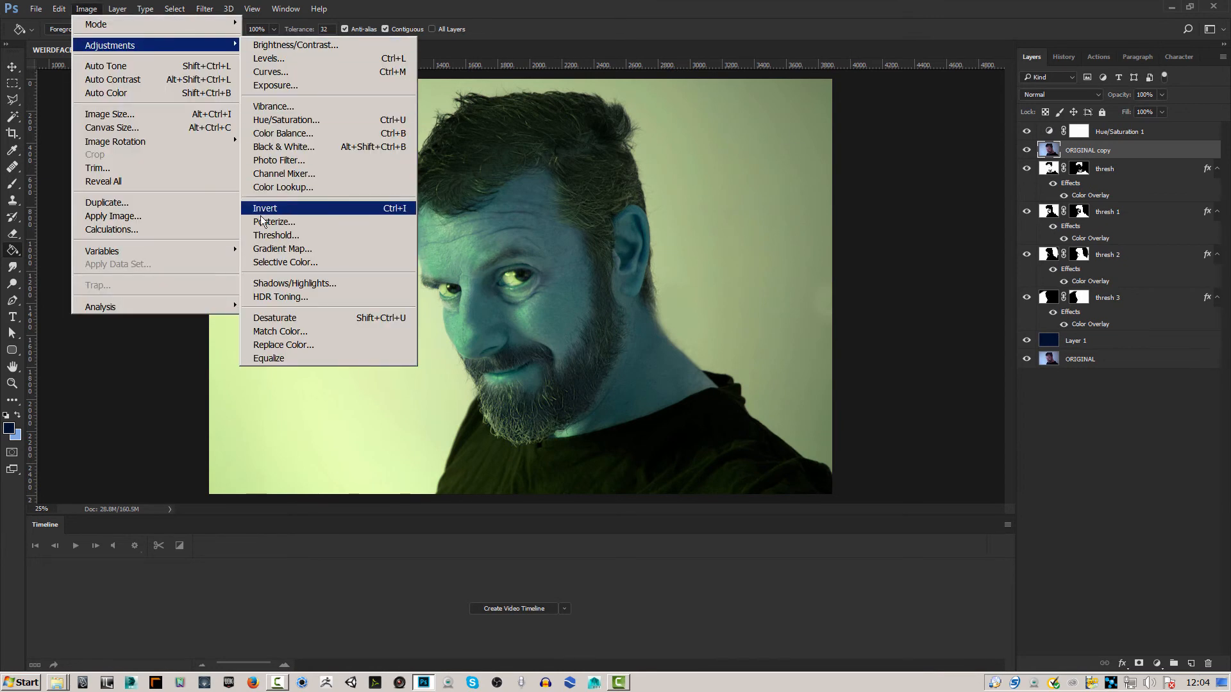
left_click(275, 236)
mouse_move(798, 251)
left_mouse_down()
mouse_move(768, 249)
mouse_move(779, 249)
left_mouse_up()
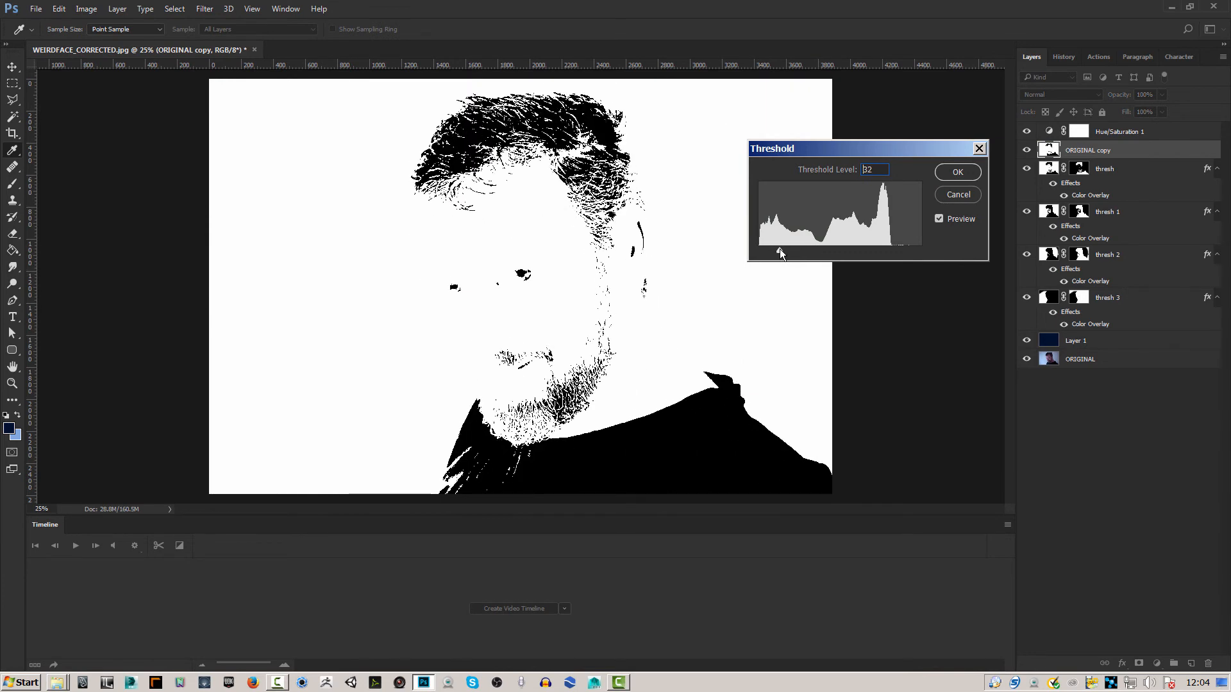
left_click(943, 175)
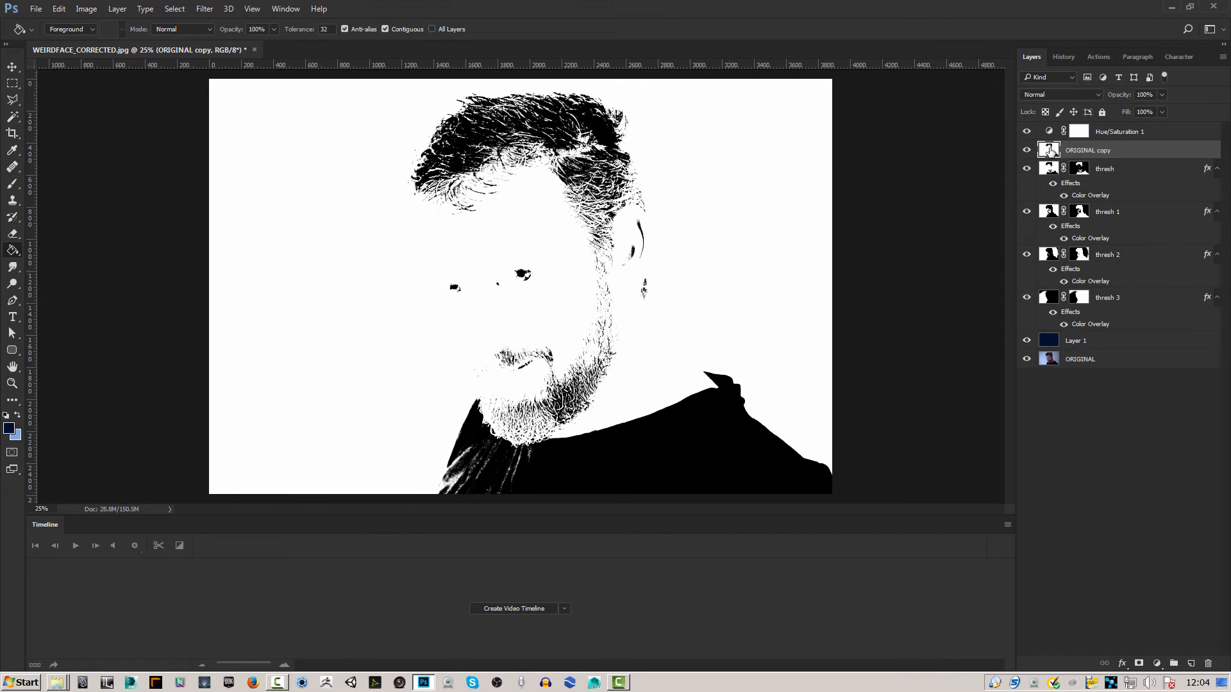
left_click(1100, 100)
left_click(1046, 140)
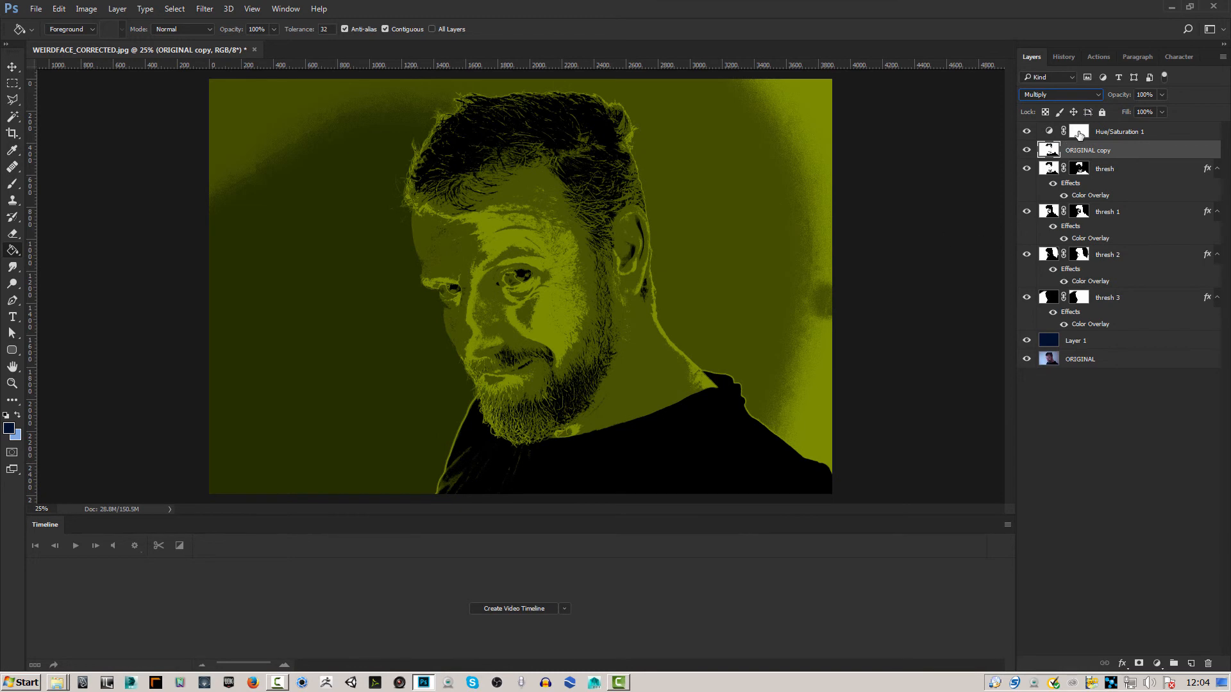
- Set the Hue/Saturation 1 adjustment to hue -133, saturation +8 and lightness -17
double_click(1048, 132)
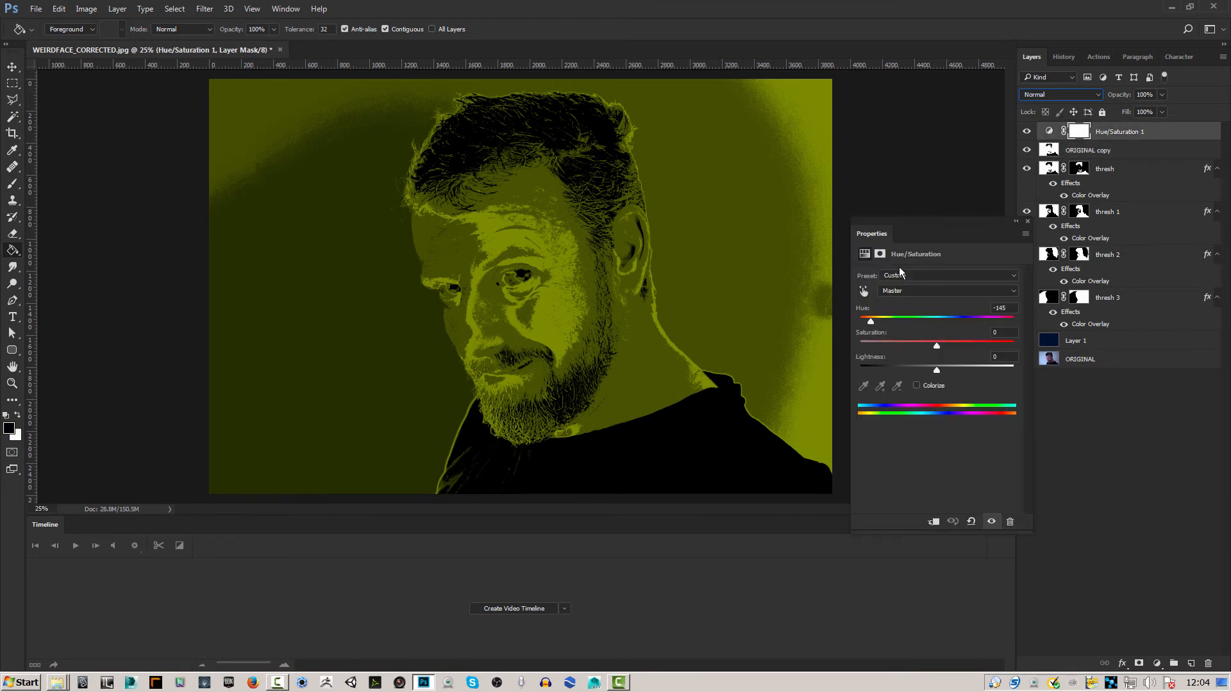
mouse_move(871, 319)
left_mouse_down()
mouse_move(958, 320)
mouse_move(878, 318)
left_mouse_up()
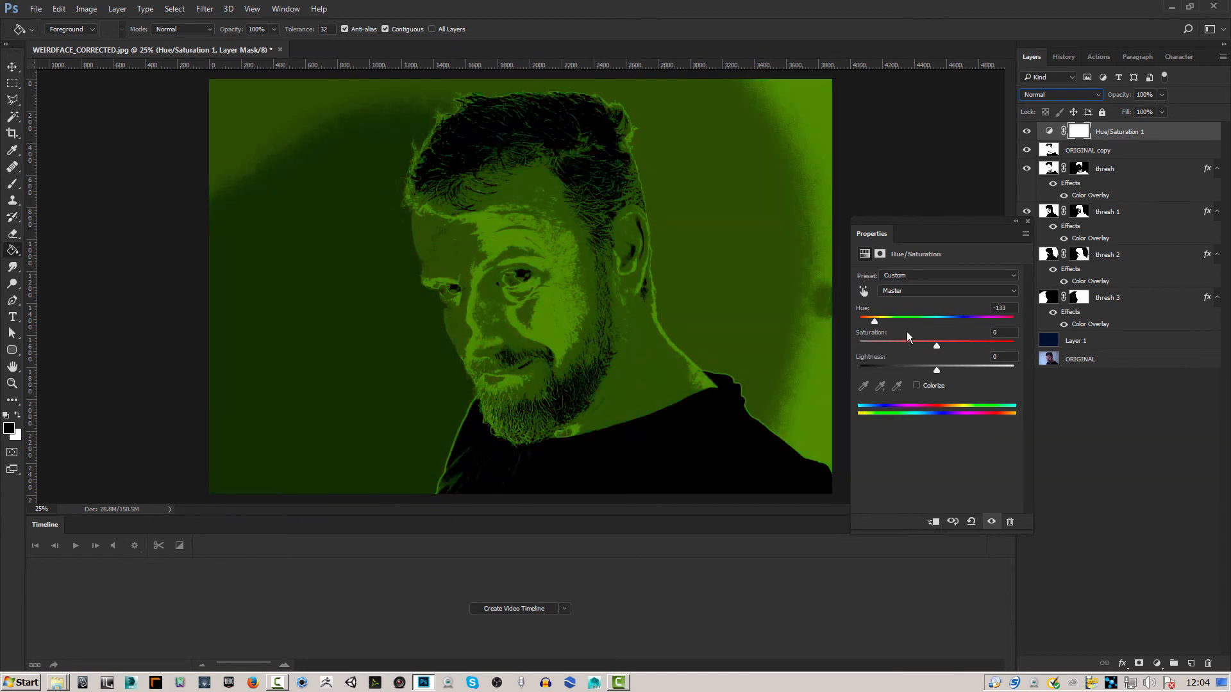
left_click_drag(937, 345, 918, 371)
left_click(943, 346)
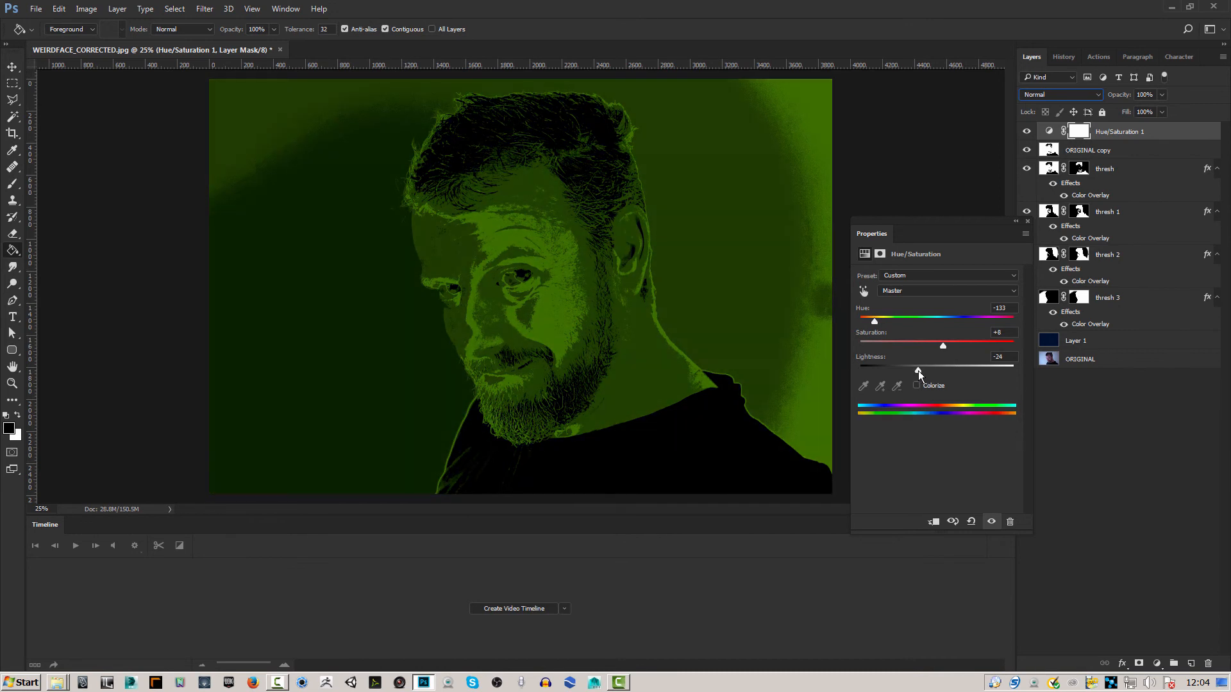
left_click(1026, 221)
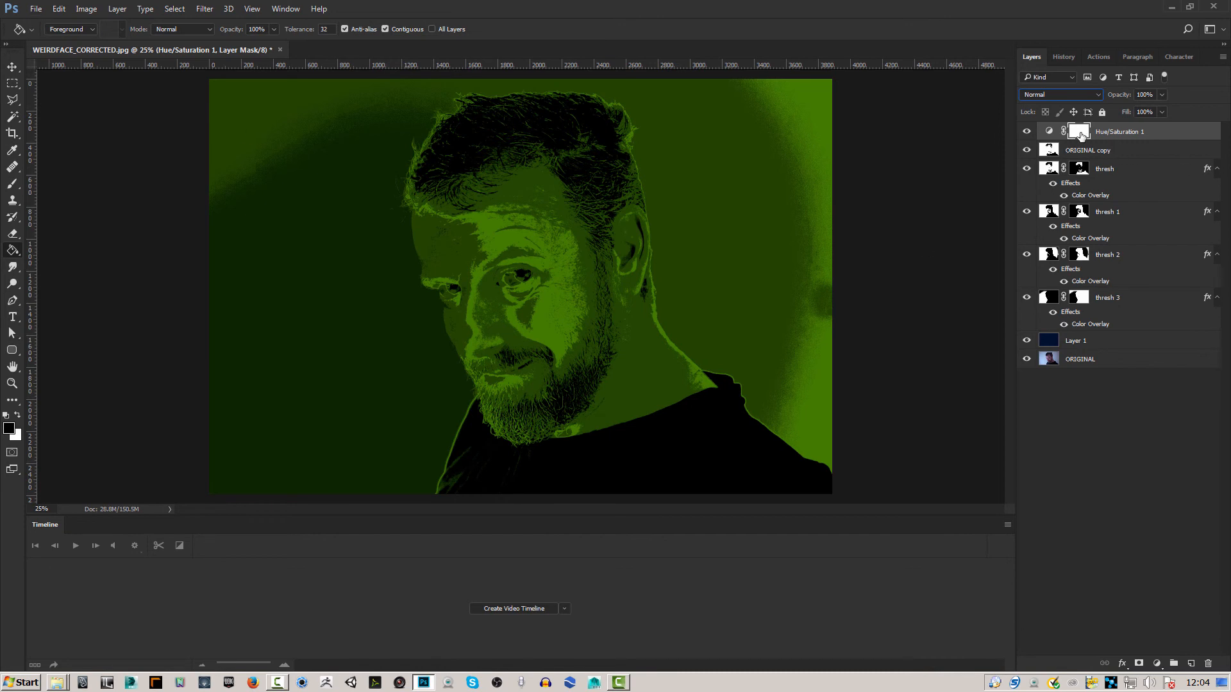
- Shift the hue of the Hue/Saturation 1 adjustment to -42 for a teal colour scheme
double_click(1049, 133)
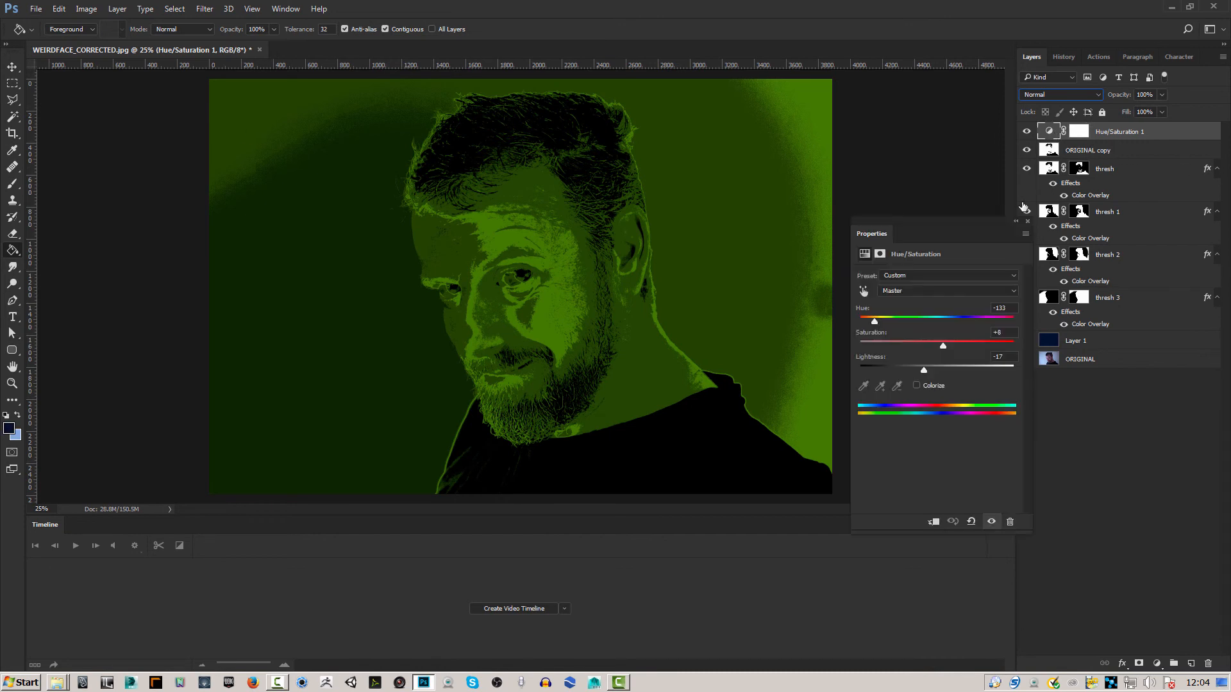
left_click_drag(877, 325, 905, 323)
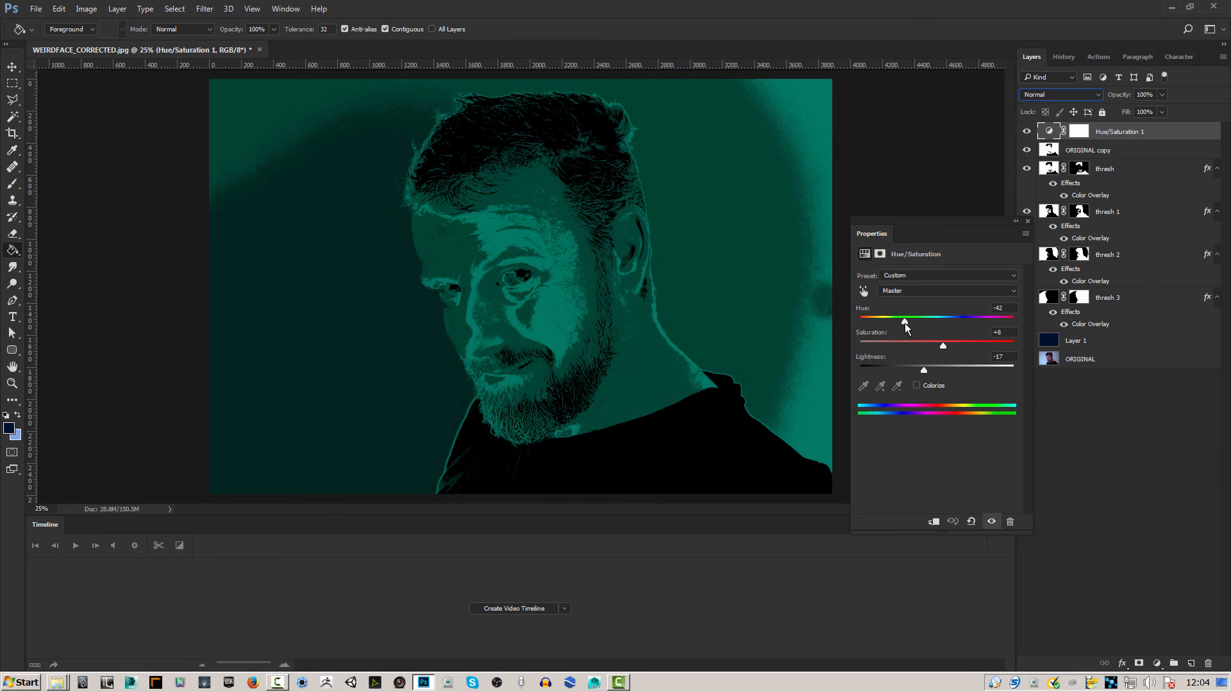
left_click(1027, 220)
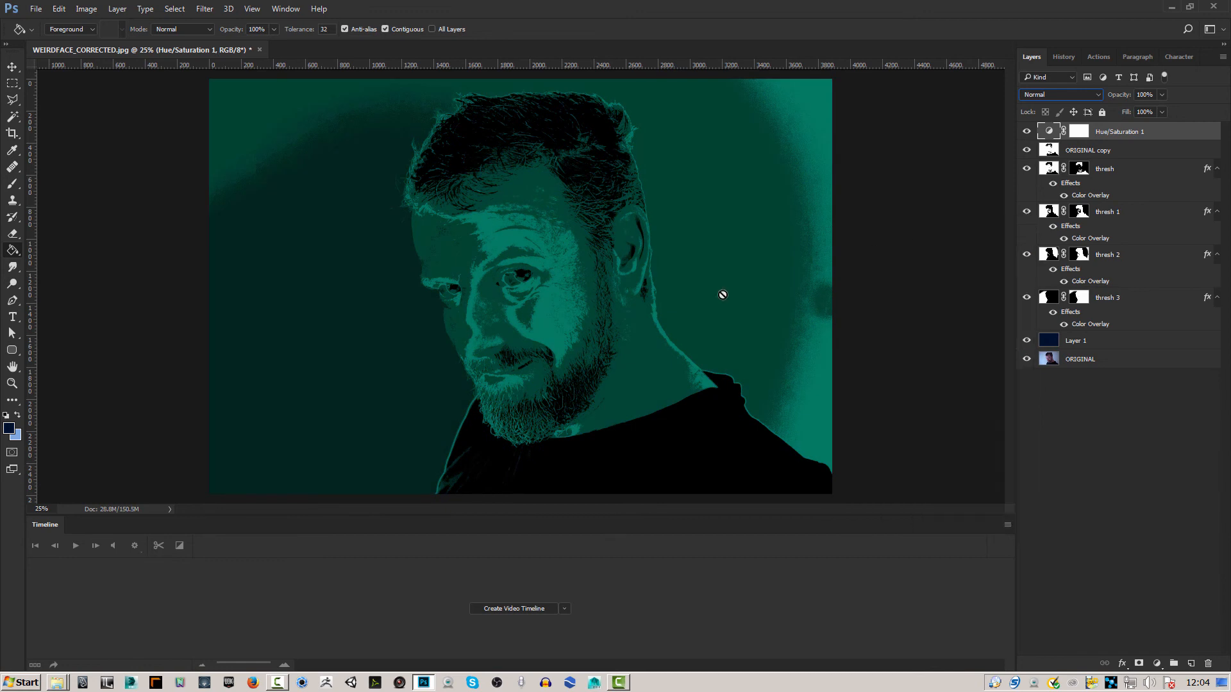
- Save a JPEG copy named WEIRDFACE_THRESHOLDSTYLE in the PHOTOSHOP_CC folder at quality 12, and close the document without saving its changes
left_click(34, 12)
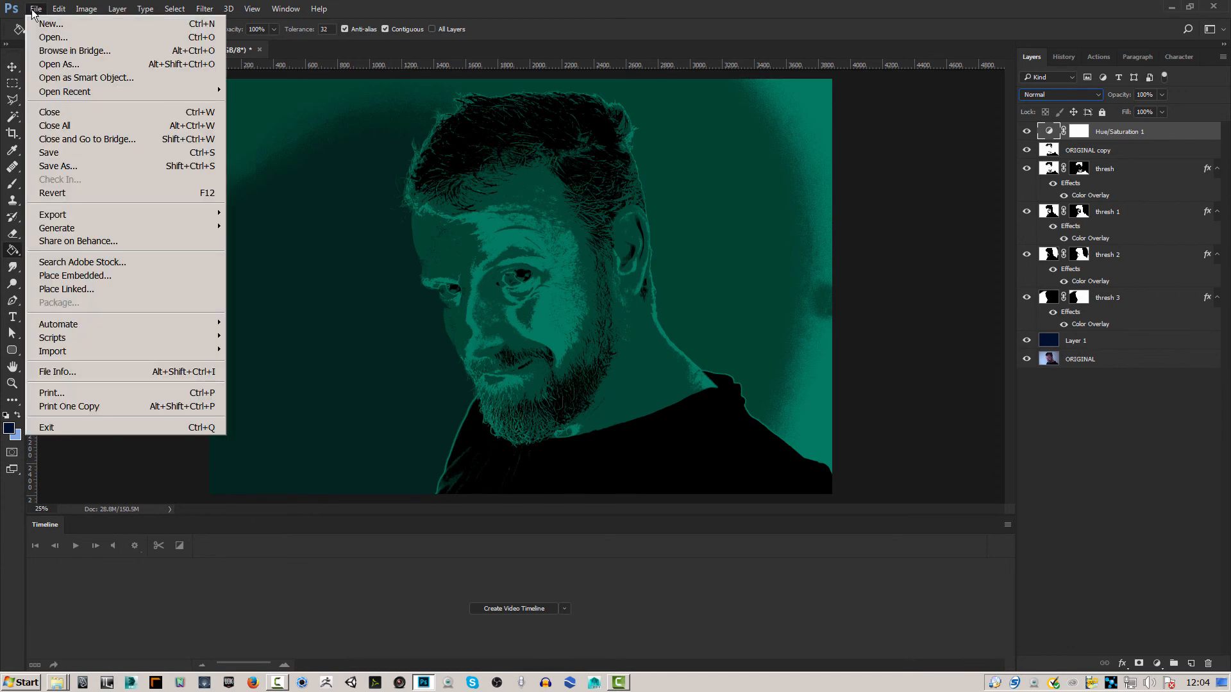
left_click(71, 167)
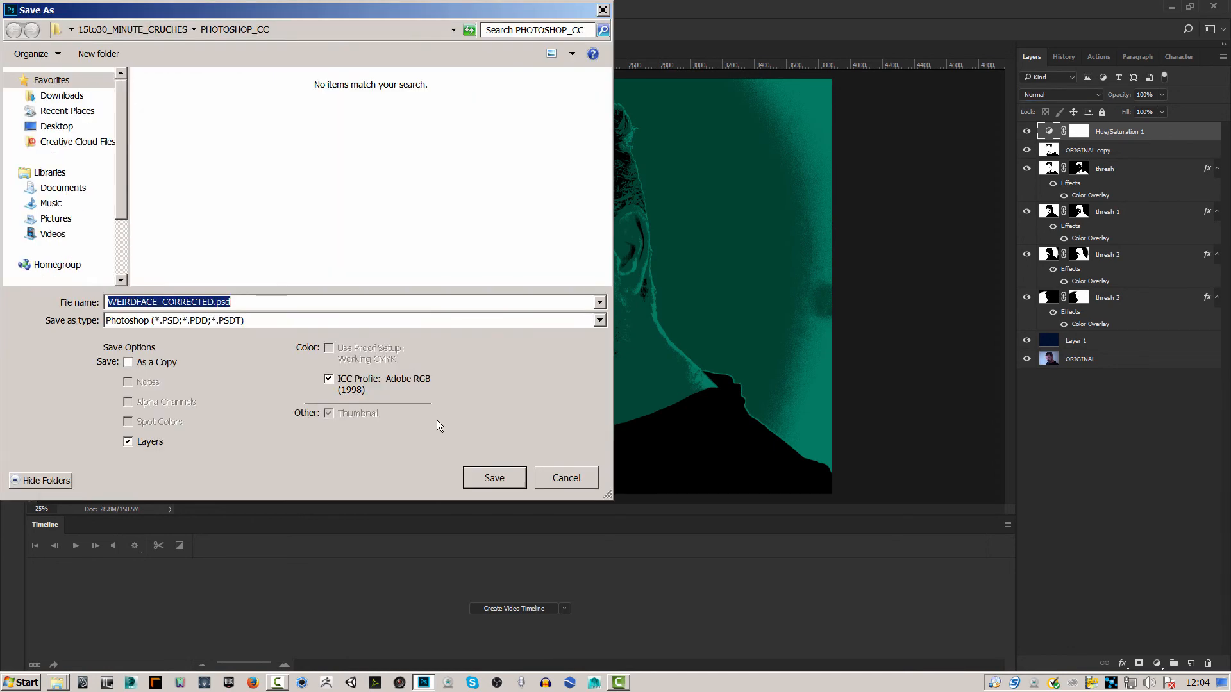
left_click(600, 320)
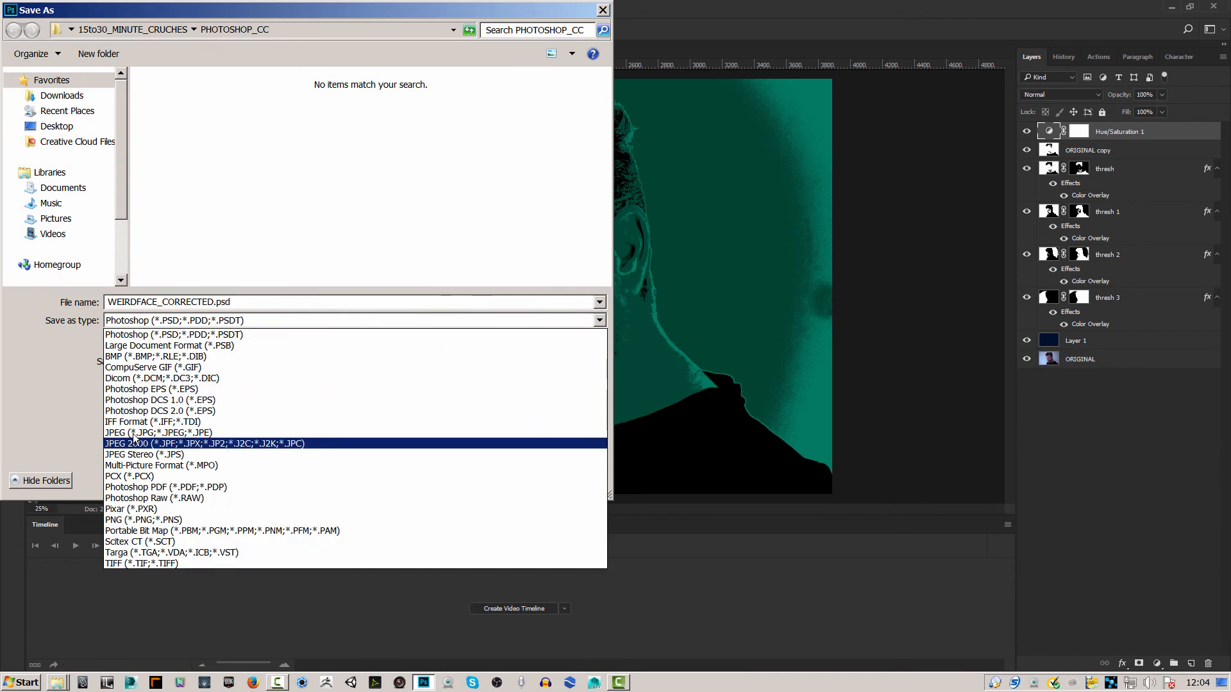
left_click(286, 431)
left_click(178, 300)
left_click_drag(214, 301, 163, 306)
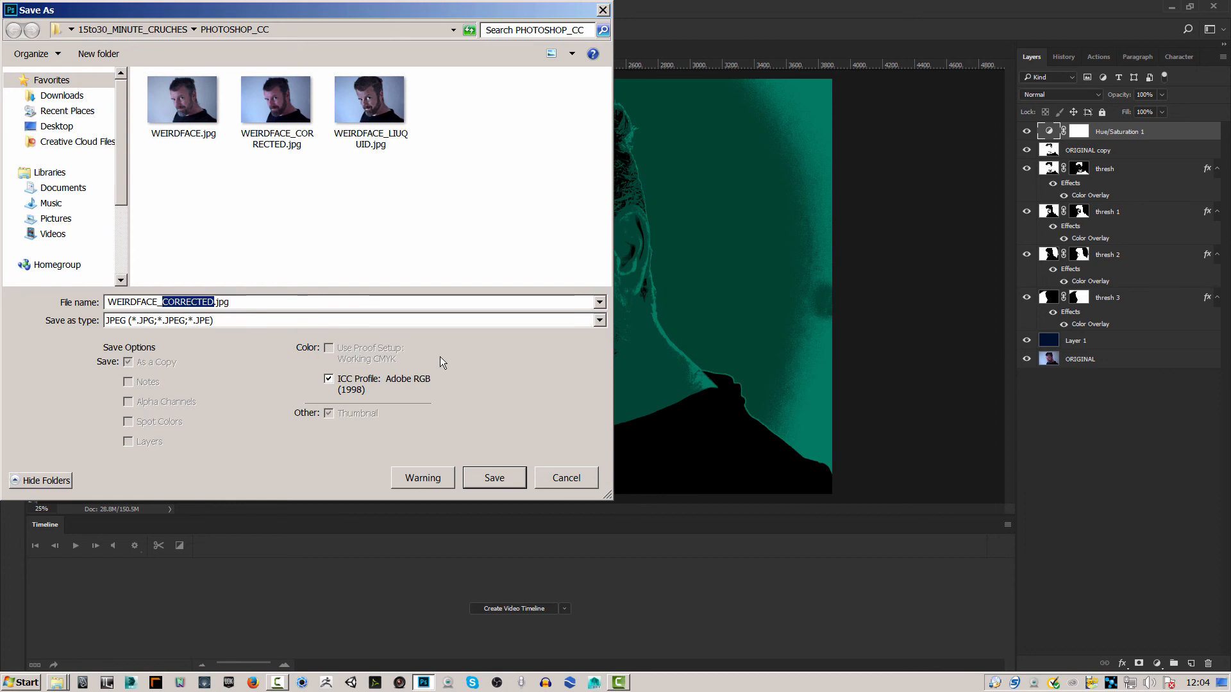
type("THRESHOLDSTYLE")
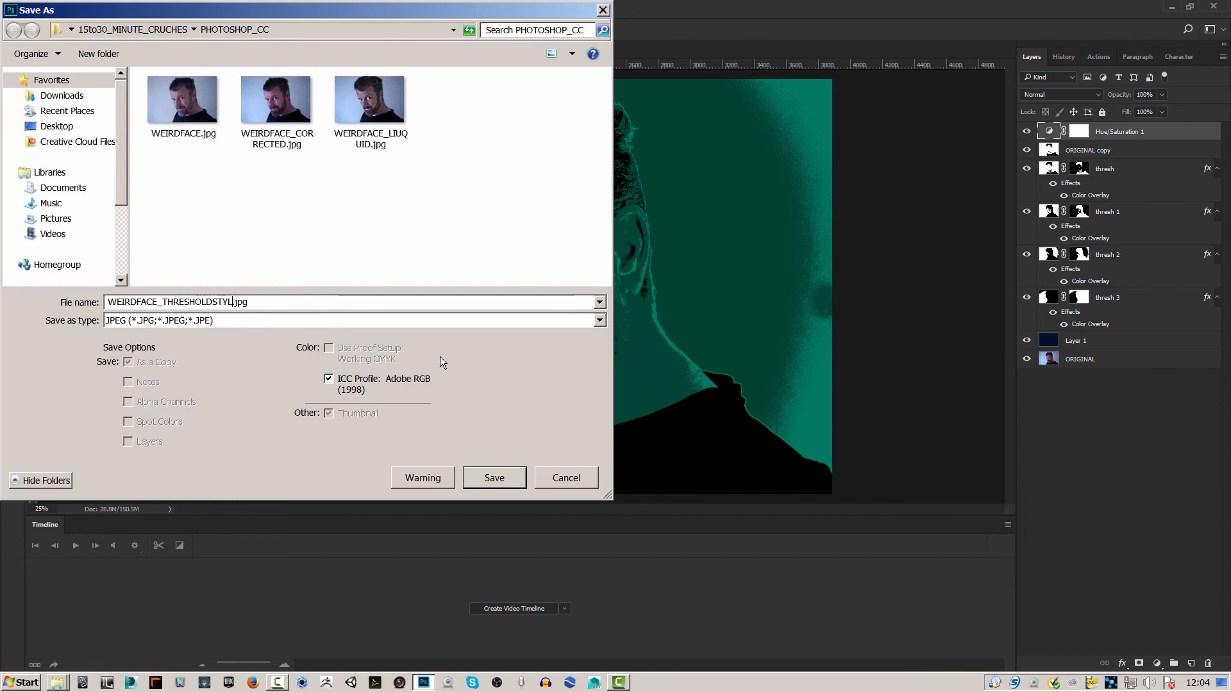
left_click(492, 479)
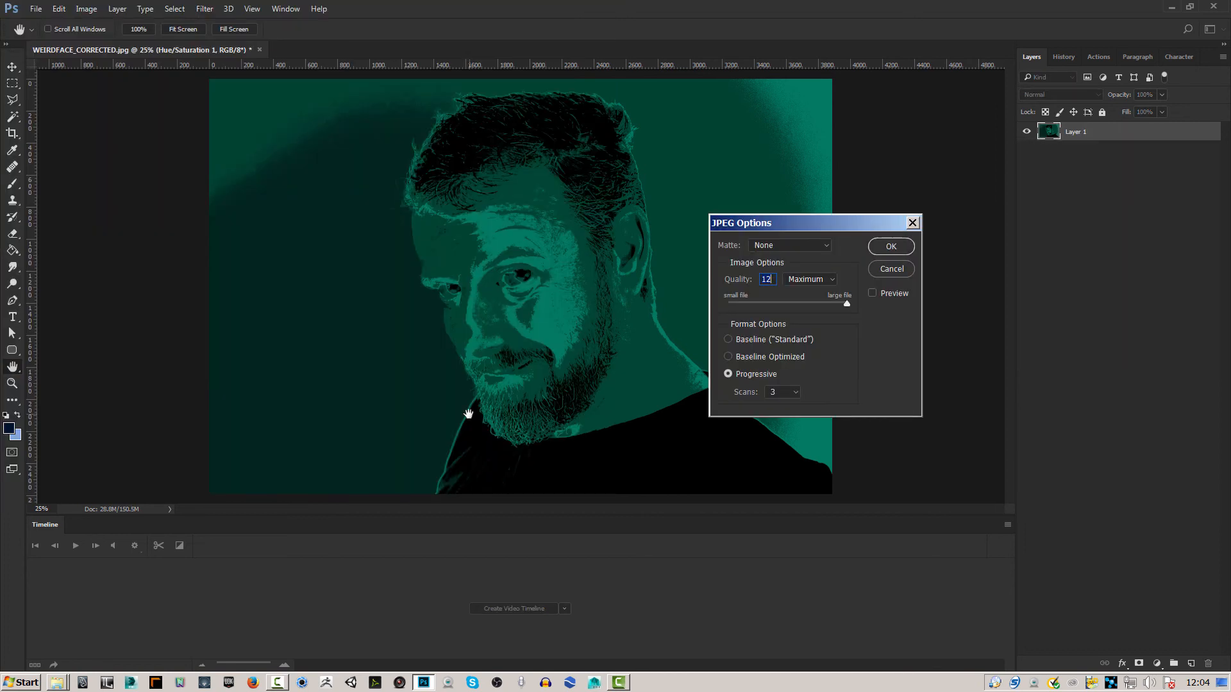
left_click(890, 246)
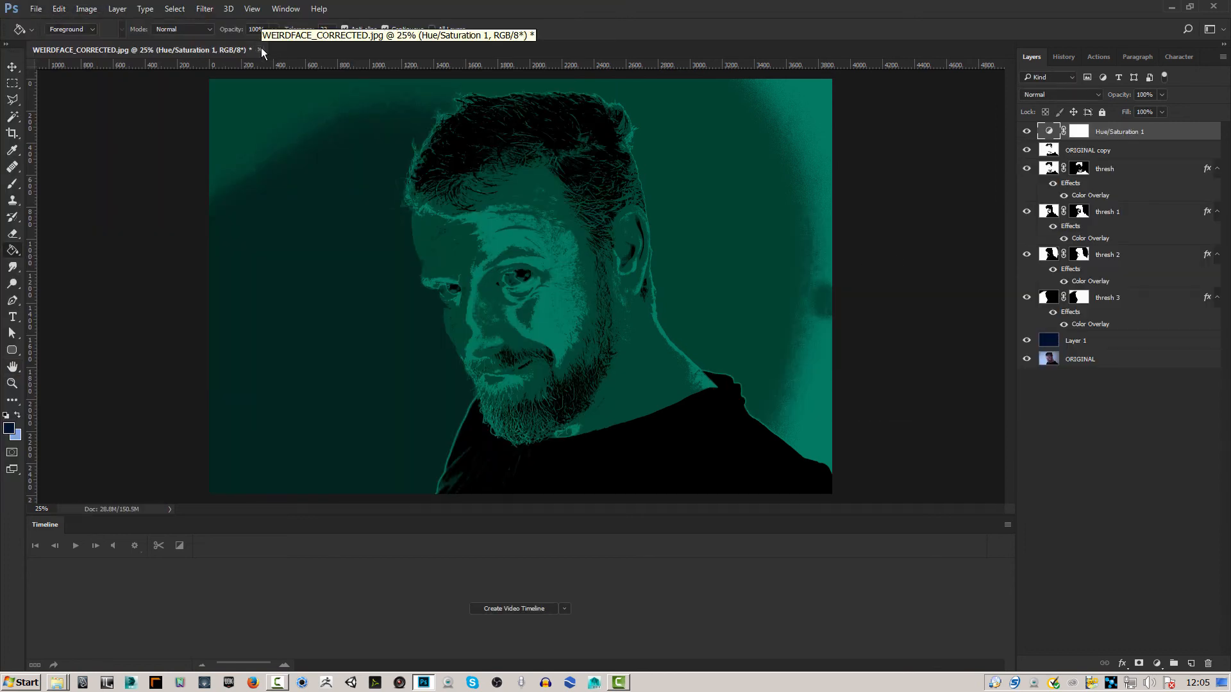
left_click(259, 49)
left_click(621, 256)
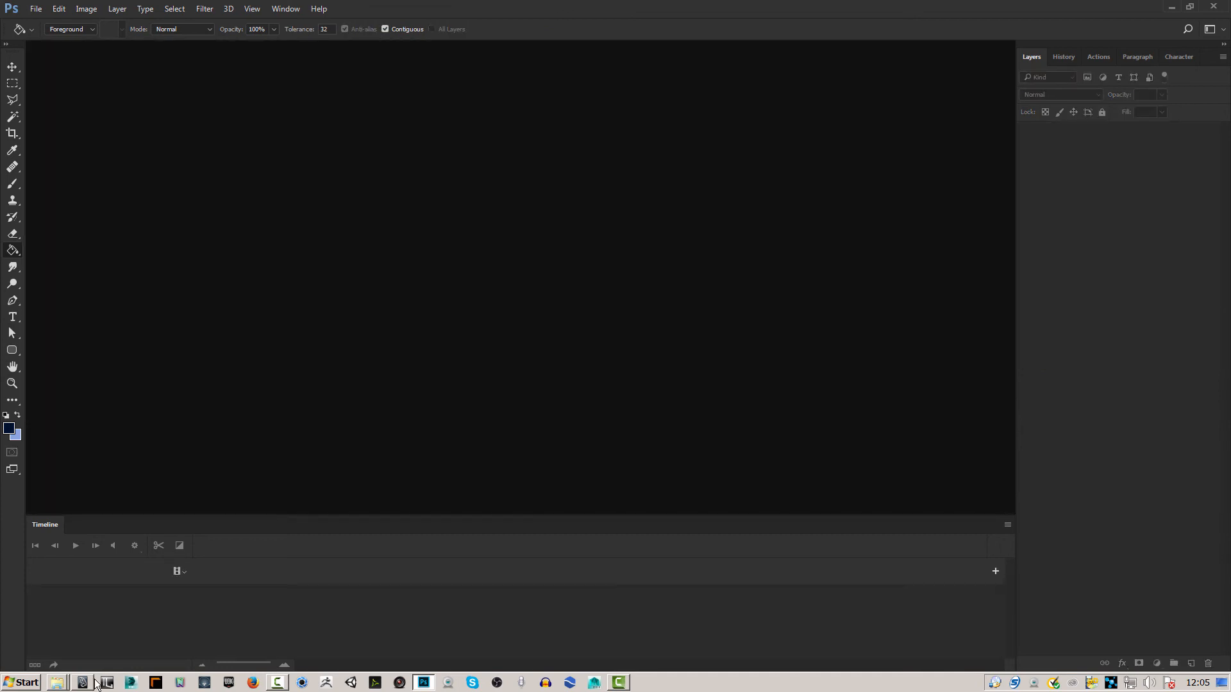
- Switch to the PHOTOSHOP_CC folder in Windows Explorer and preview WEIRDFACE_THRESHOLDSTYLE.jpg
mouse_move(57, 685)
left_click(76, 651)
left_click(345, 278)
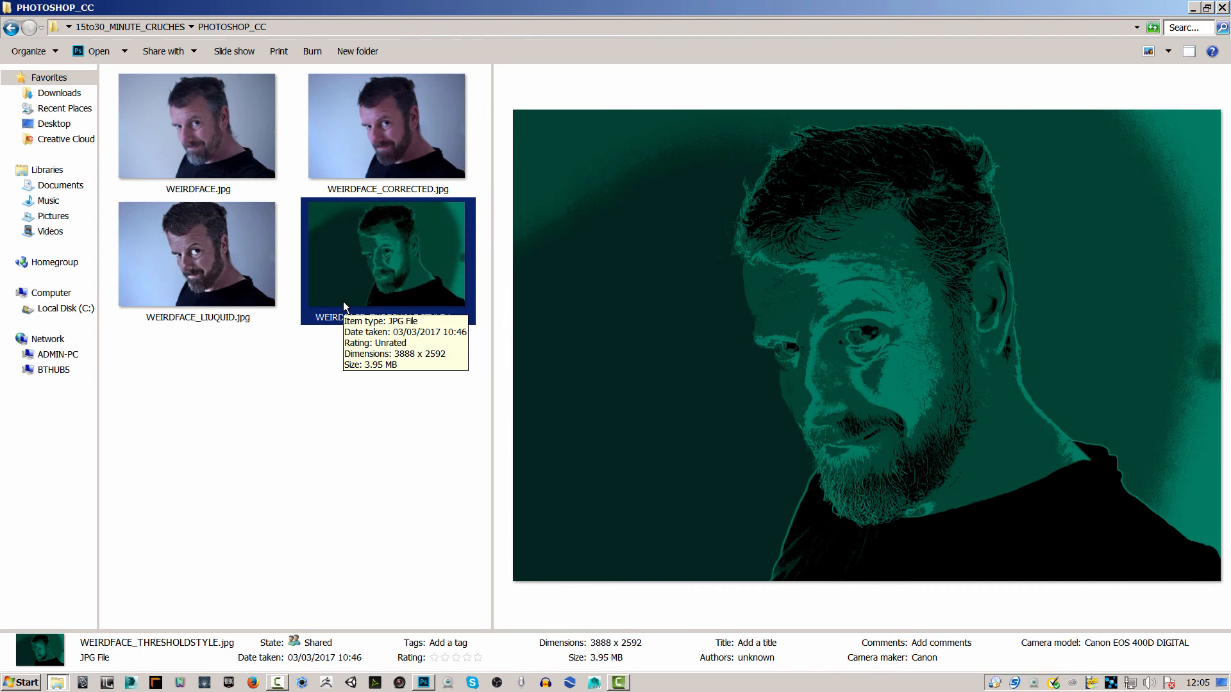